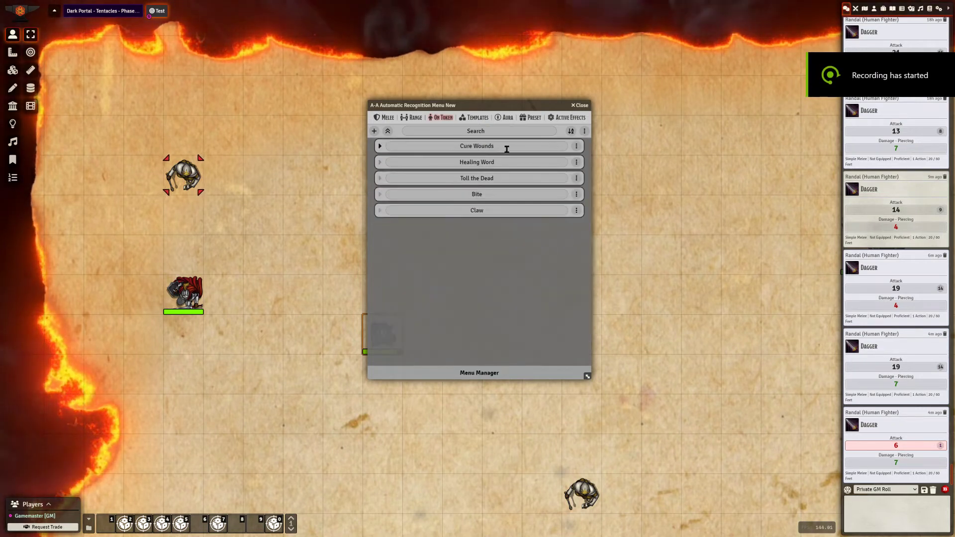
# Rename the Cure Wounds on-token entry as Dagger, then expand it and review its primary animation options.
pyautogui.write('Dagger')
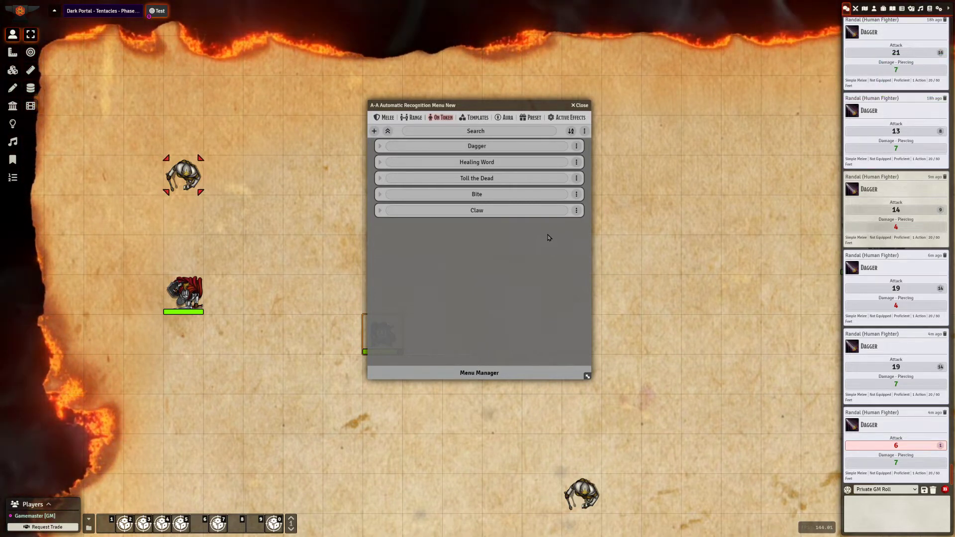
pyautogui.click(381, 147)
pyautogui.click(438, 257)
pyautogui.scroll(-2, 480, 265)
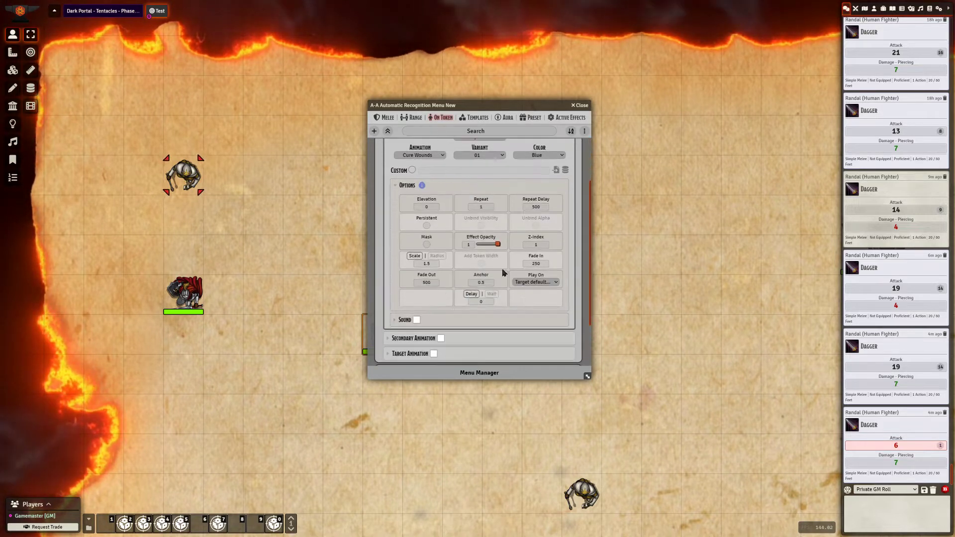
pyautogui.scroll(2, 527, 307)
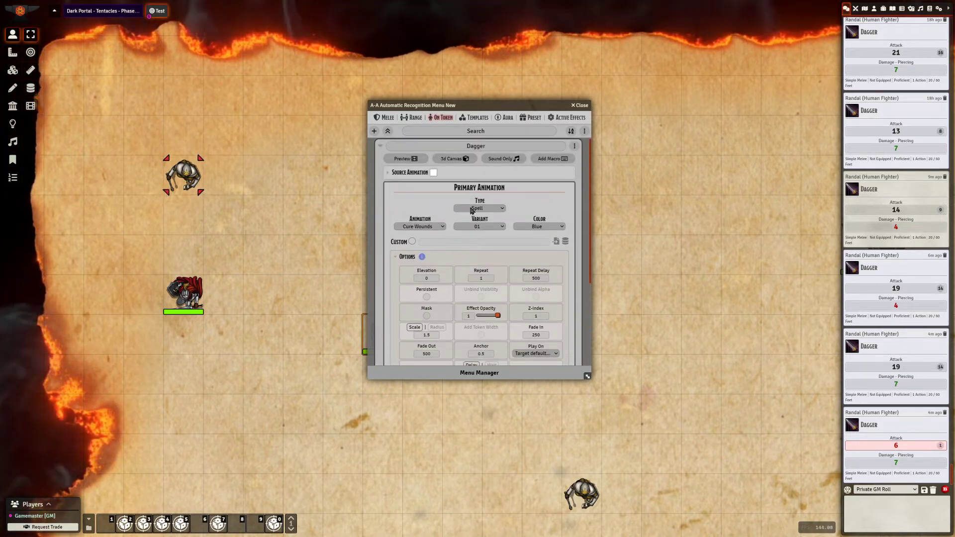
# Move the human fighter token one square down and roll Dagger from its character sheet, placed beside the animation menu.
pyautogui.moveTo(191, 290); pyautogui.dragTo(183, 334)
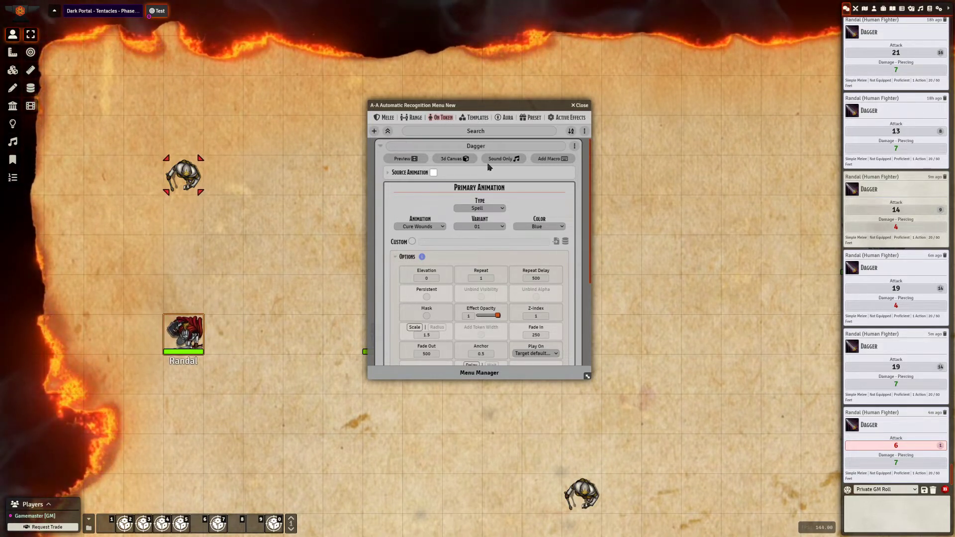
pyautogui.click(436, 256)
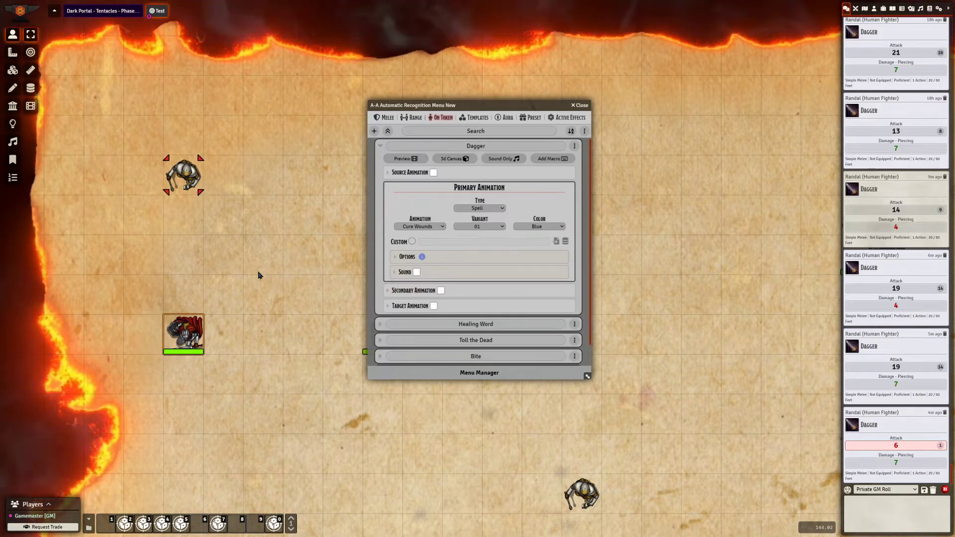
pyautogui.doubleClick(183, 332)
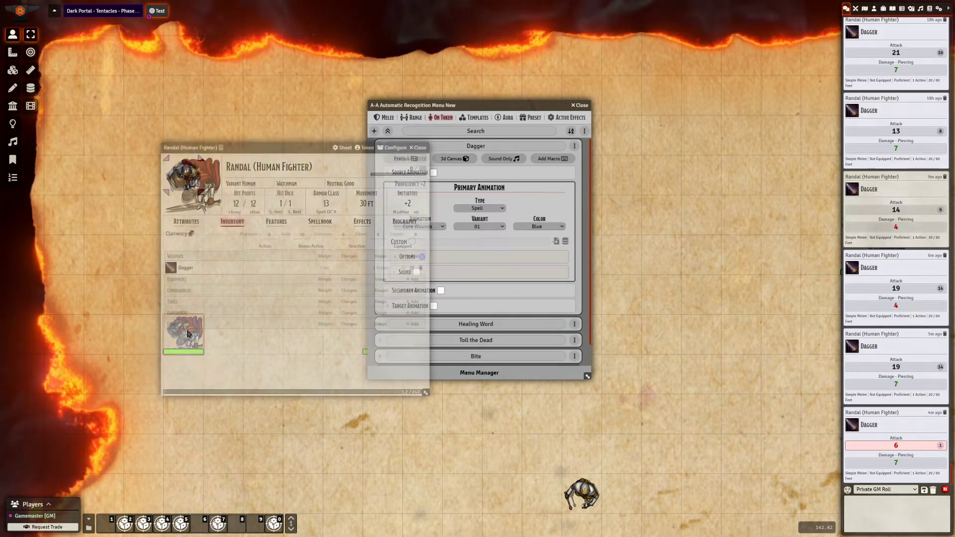
pyautogui.moveTo(249, 155); pyautogui.dragTo(620, 189)
pyautogui.click(543, 308)
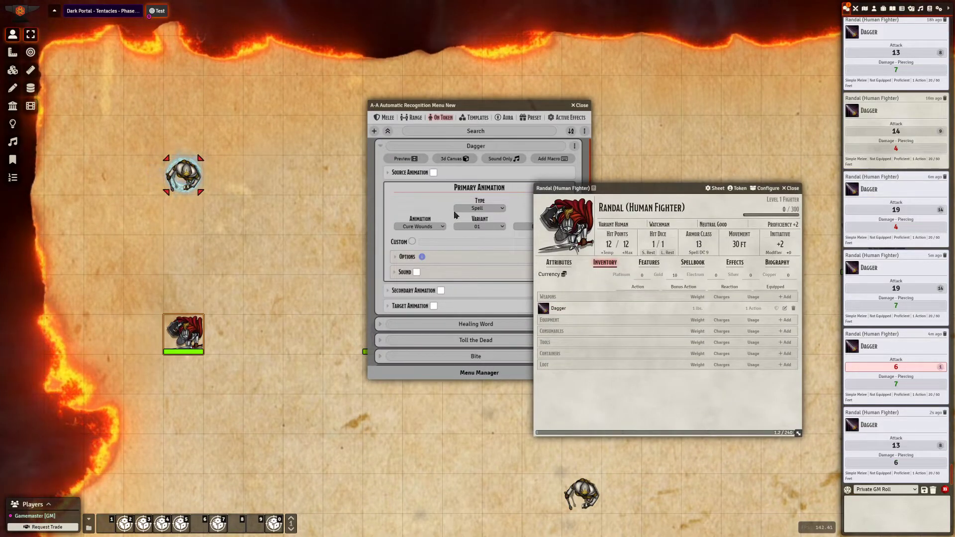
# Read the help descriptions of the On Token options for the Dagger entry's primary animation.
pyautogui.click(440, 192)
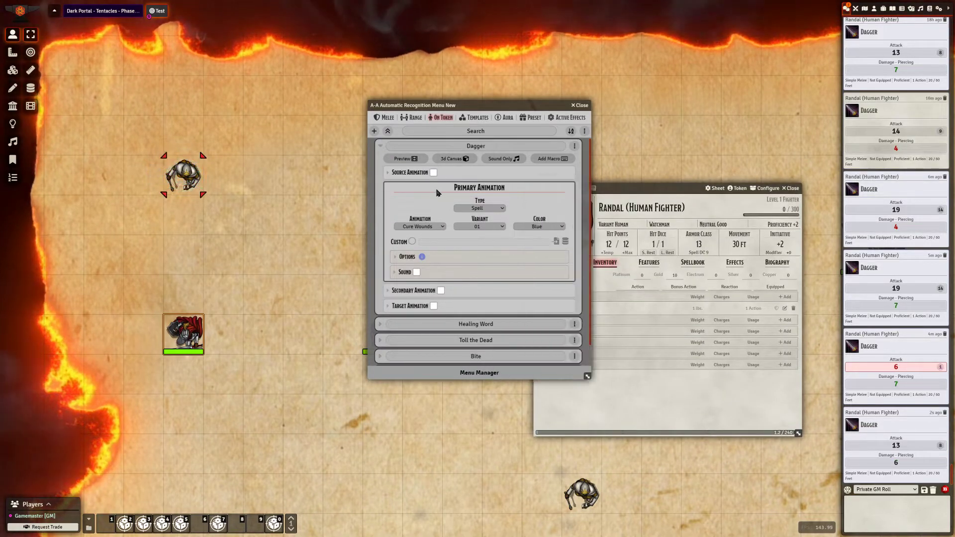
pyautogui.click(446, 256)
pyautogui.scroll(-1, 456, 278)
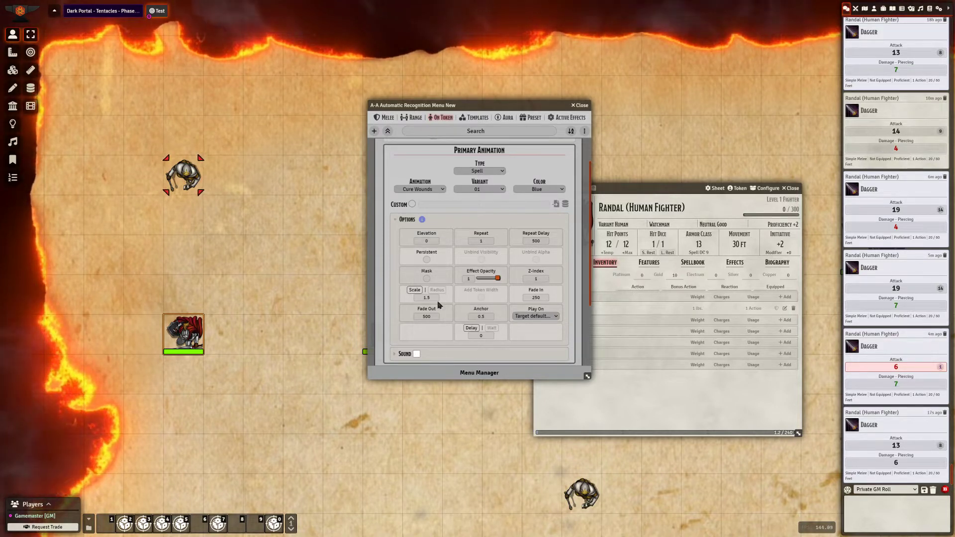
pyautogui.click(422, 219)
pyautogui.moveTo(468, 169); pyautogui.dragTo(222, 154)
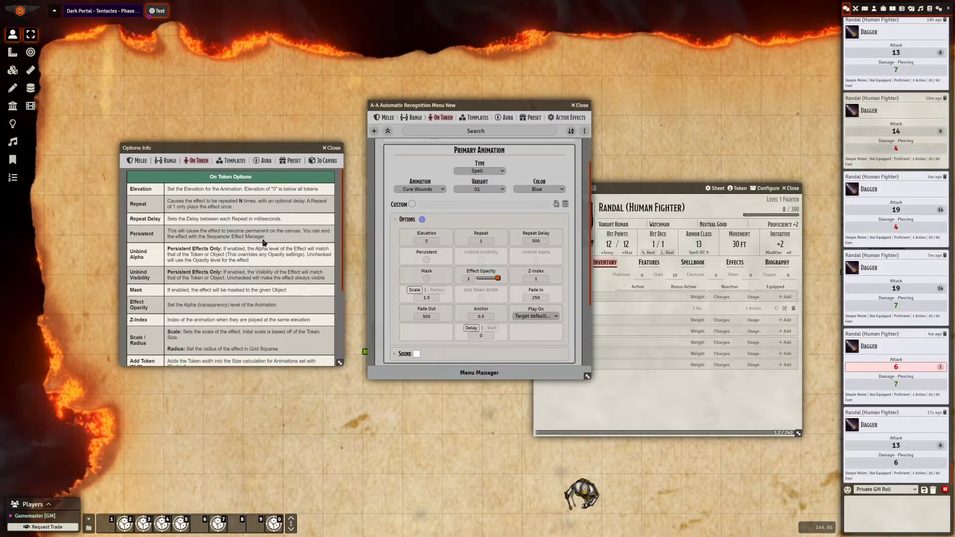
pyautogui.scroll(-5, 264, 243)
pyautogui.scroll(3, 269, 261)
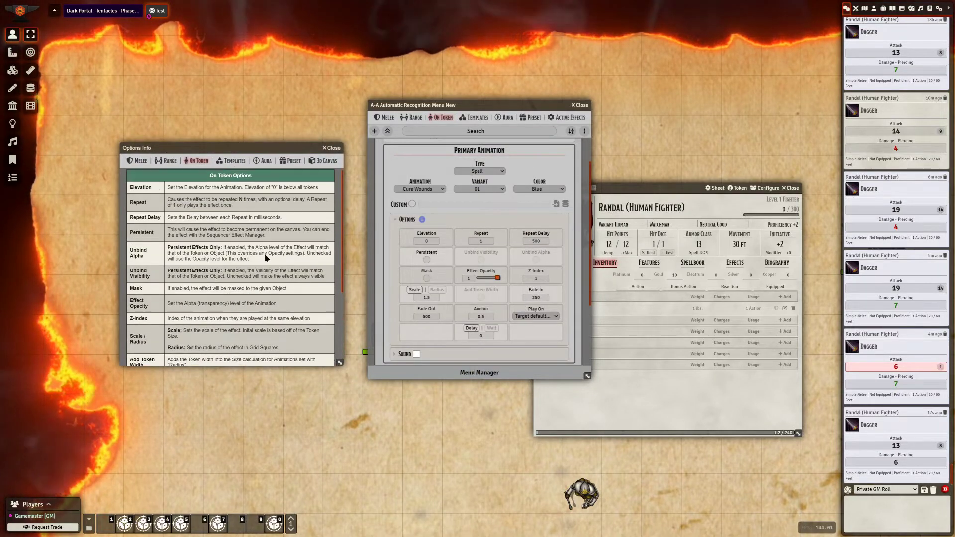
pyautogui.scroll(-2, 159, 262)
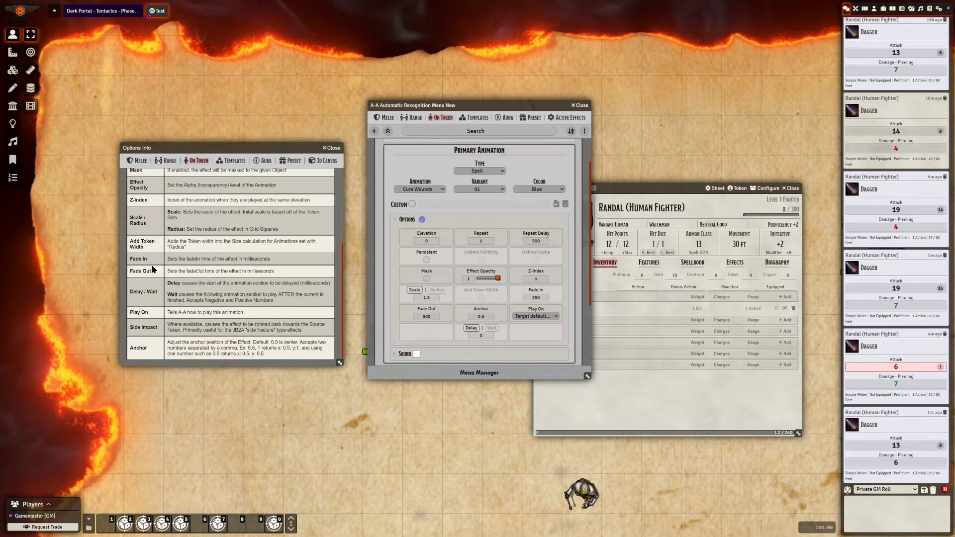
pyautogui.scroll(2, 151, 257)
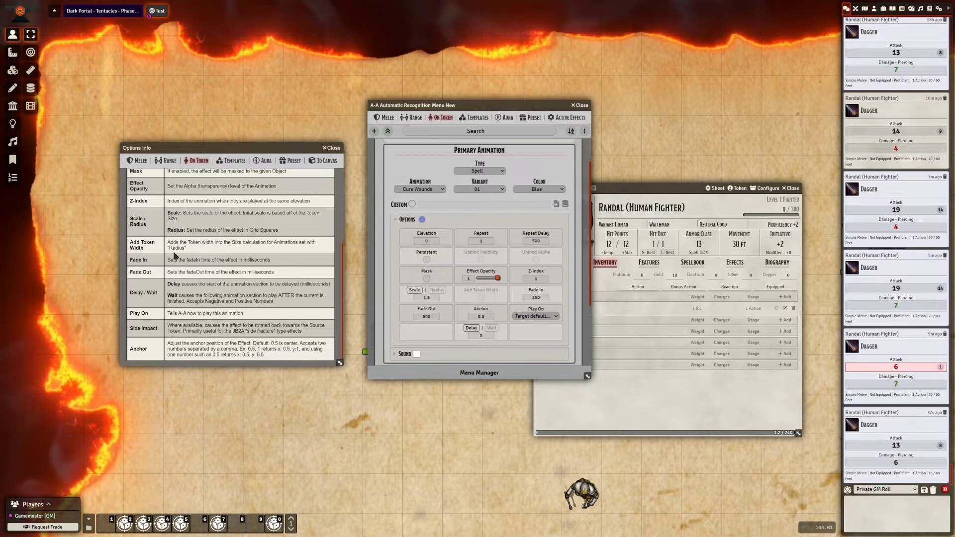
pyautogui.click(333, 148)
# Move the fighter token one square up and roll Dagger from its sheet, moved clear of the animation menu.
pyautogui.click(431, 241)
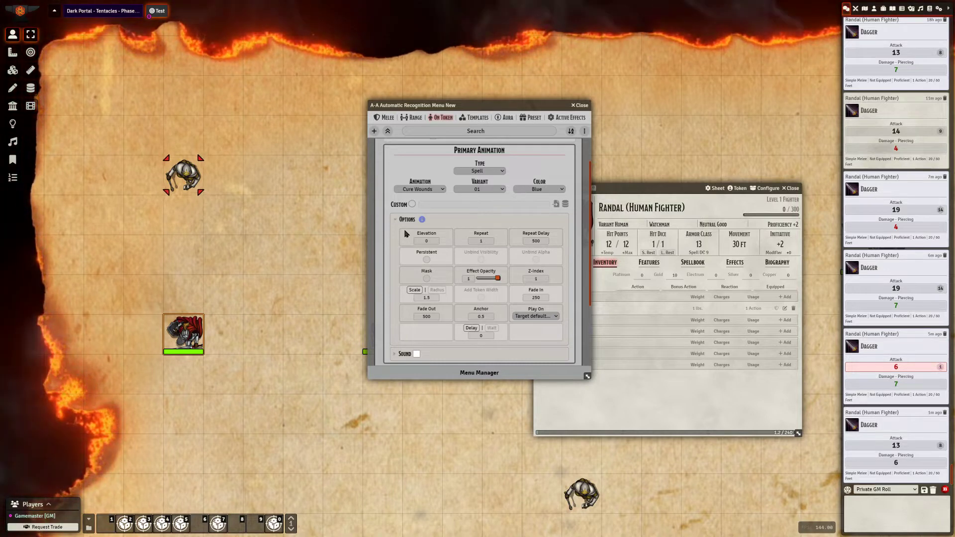
pyautogui.press('Up')
pyautogui.press('Right')
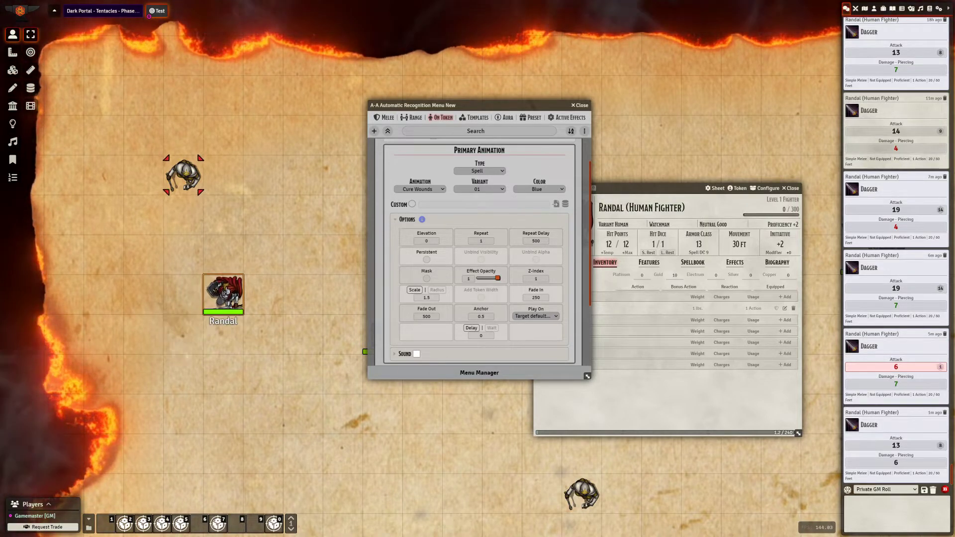
pyautogui.press('Left')
pyautogui.moveTo(678, 184); pyautogui.dragTo(744, 143)
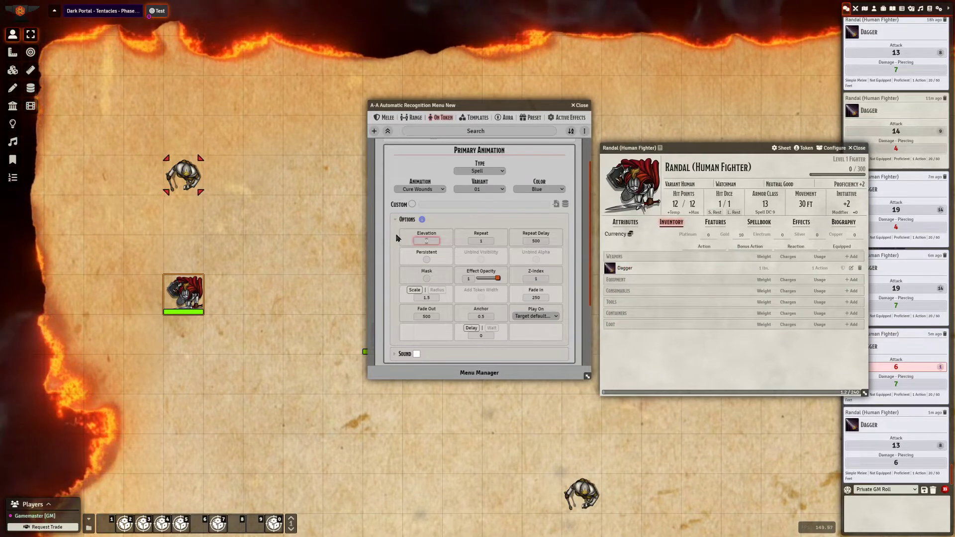
pyautogui.click(610, 268)
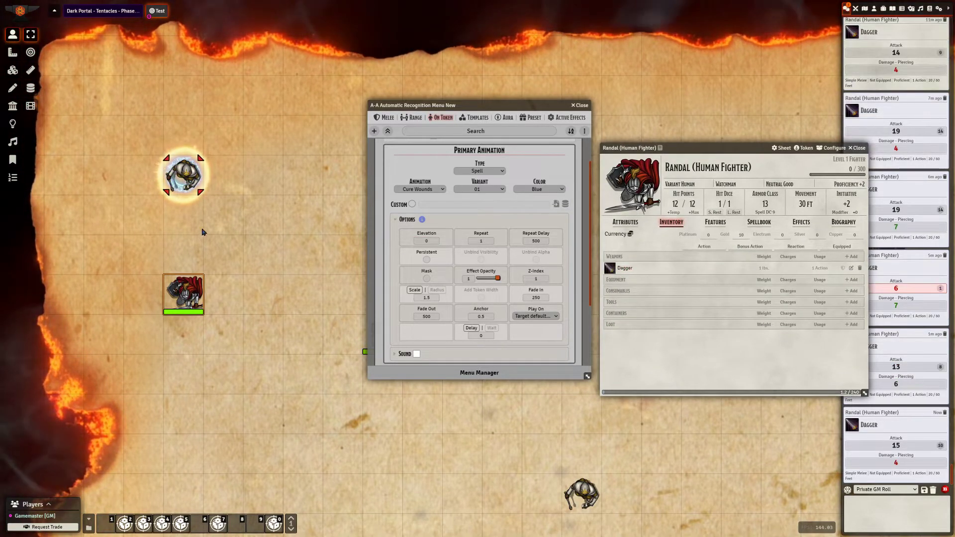
# Set the primary animation's Elevation to 1 and roll Dagger to test it.
pyautogui.doubleClick(426, 240)
pyautogui.write('1')
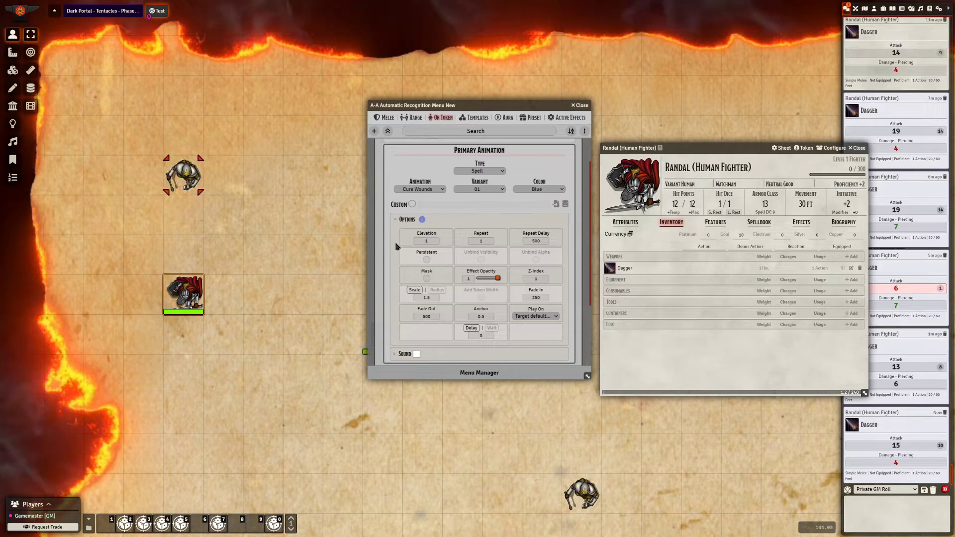
pyautogui.click(610, 268)
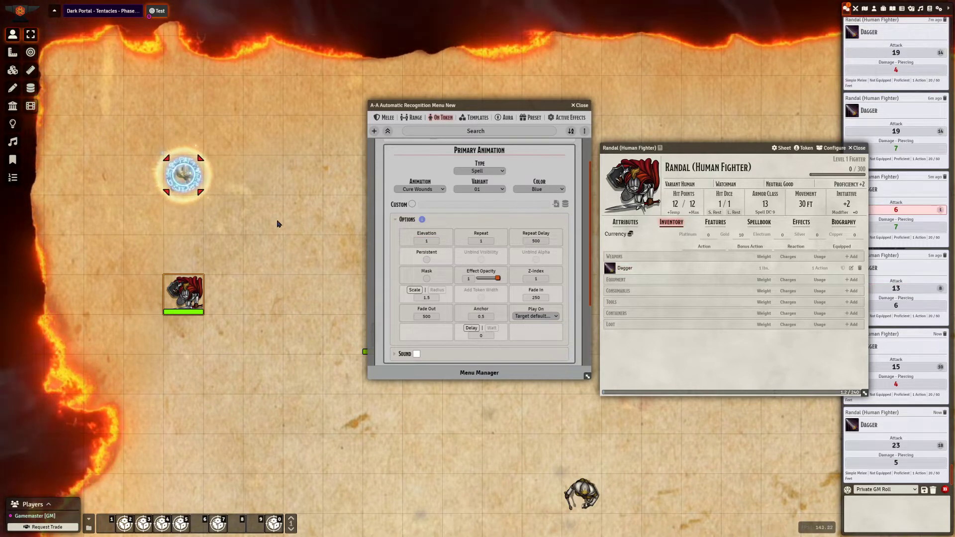
# Set the targeted creature token's elevation to 25 ft and roll Dagger to replay the animation.
pyautogui.rightClick(184, 182)
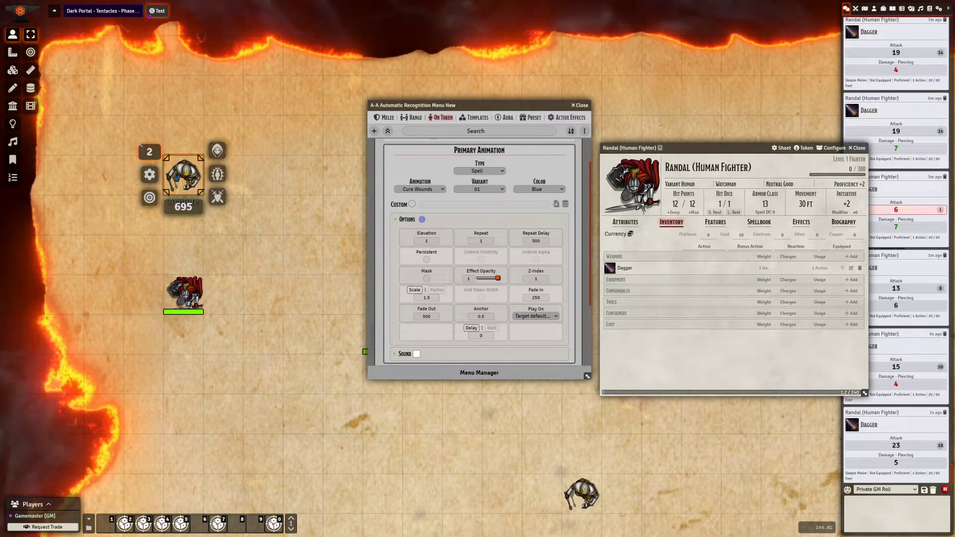
pyautogui.press('Return')
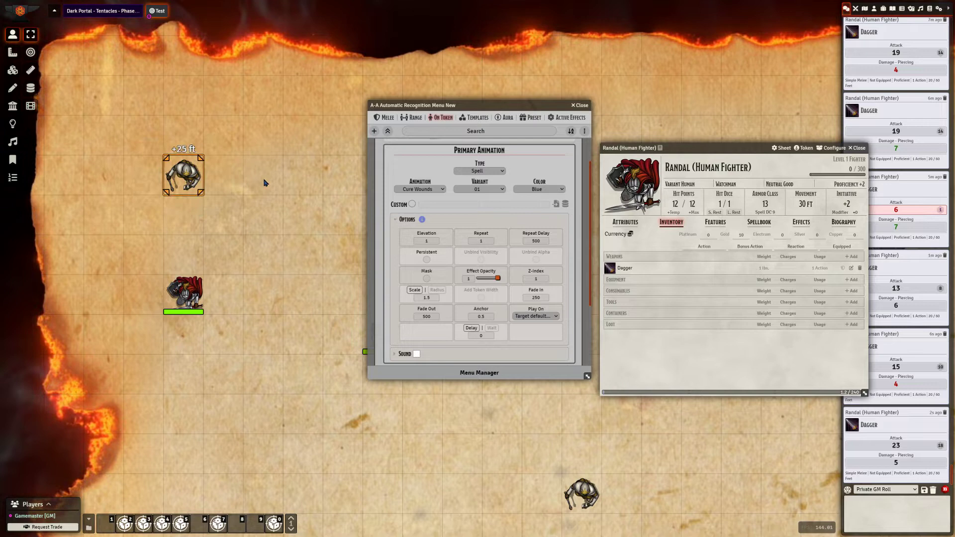
pyautogui.click(611, 268)
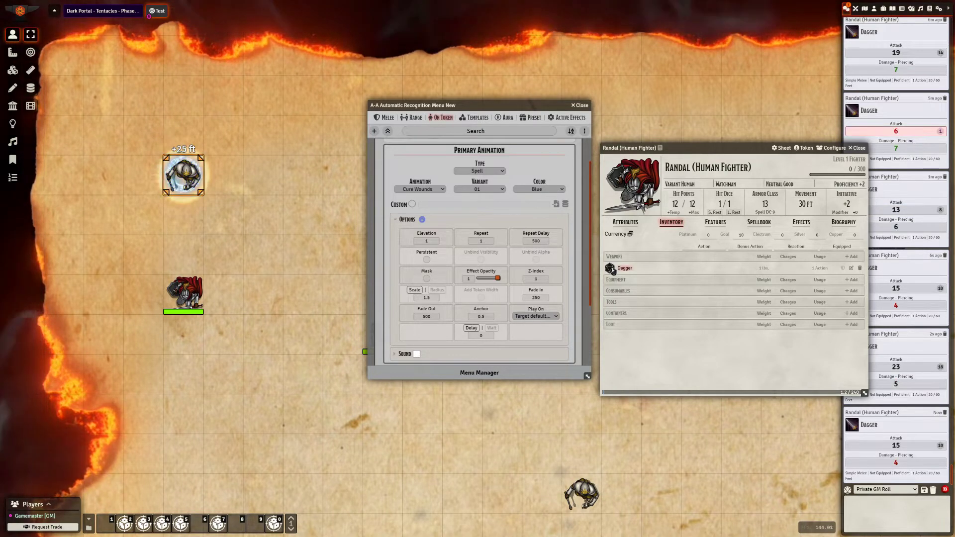
# Raise the primary animation's Elevation to 25 to match the targeted token, testing it with Dagger rolls.
pyautogui.click(435, 242)
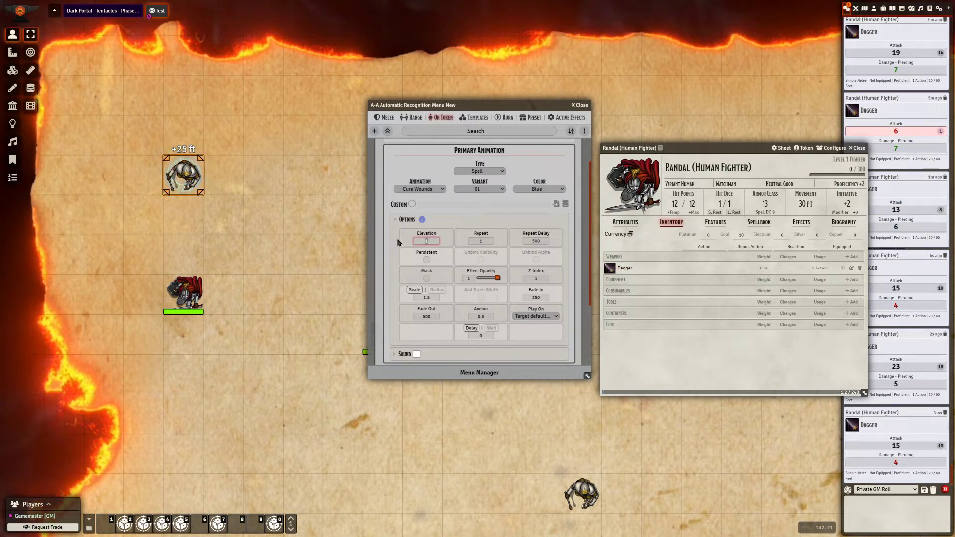
pyautogui.click(610, 269)
pyautogui.click(432, 242)
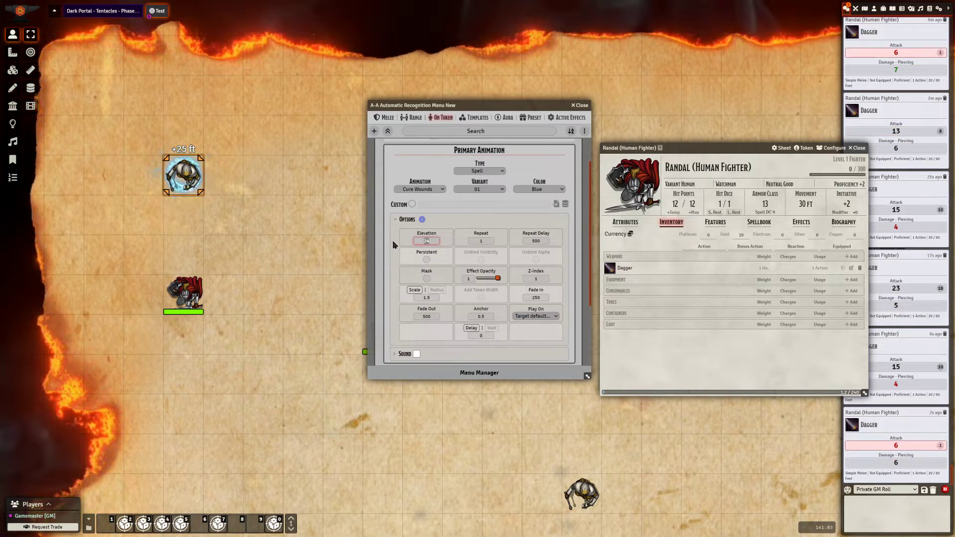
pyautogui.click(610, 268)
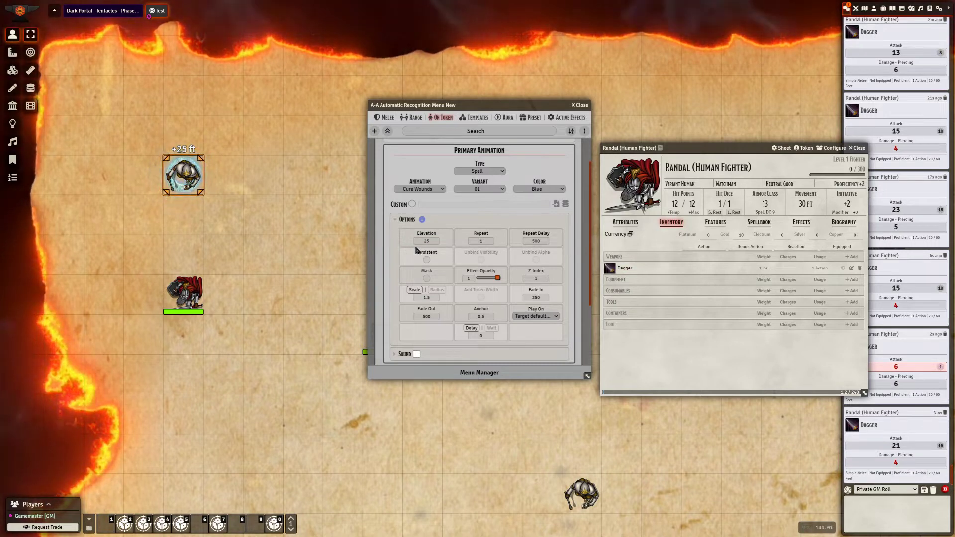
# Set the primary animation's Z-Index to 2 and roll Dagger to test the layering.
pyautogui.click(546, 279)
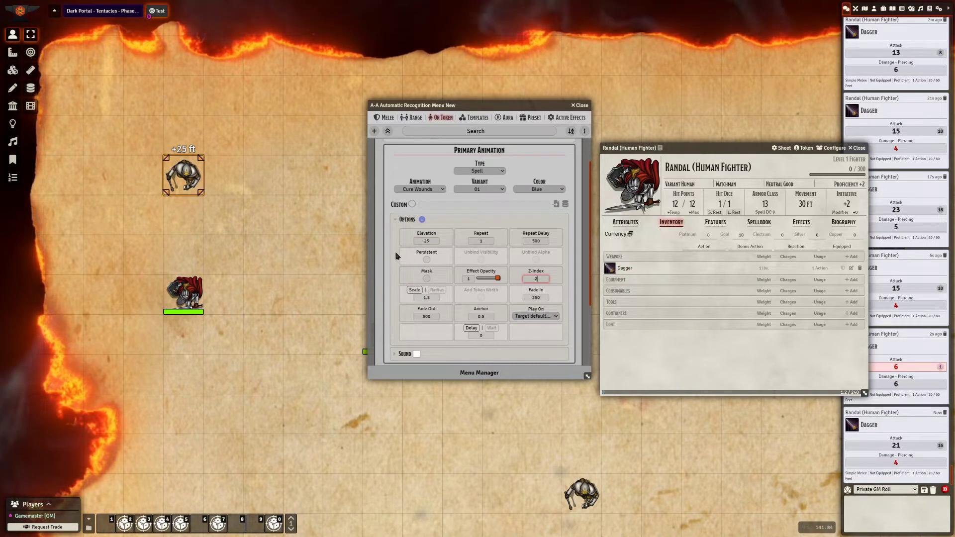
pyautogui.write('2')
pyautogui.click(610, 268)
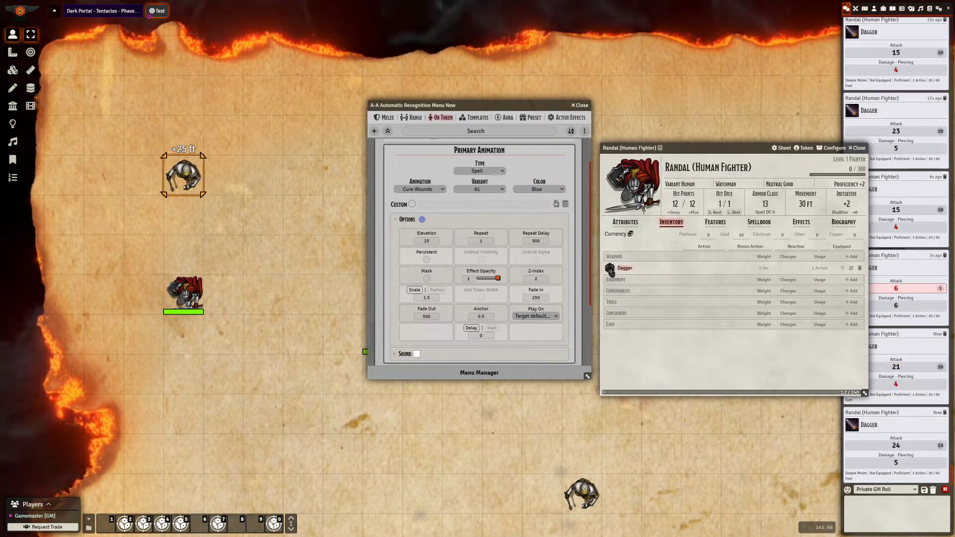
# Set the primary animation's Elevation to 26, just above the targeted token, and roll Dagger to test it.
pyautogui.doubleClick(433, 241)
pyautogui.write('16')
pyautogui.click(396, 247)
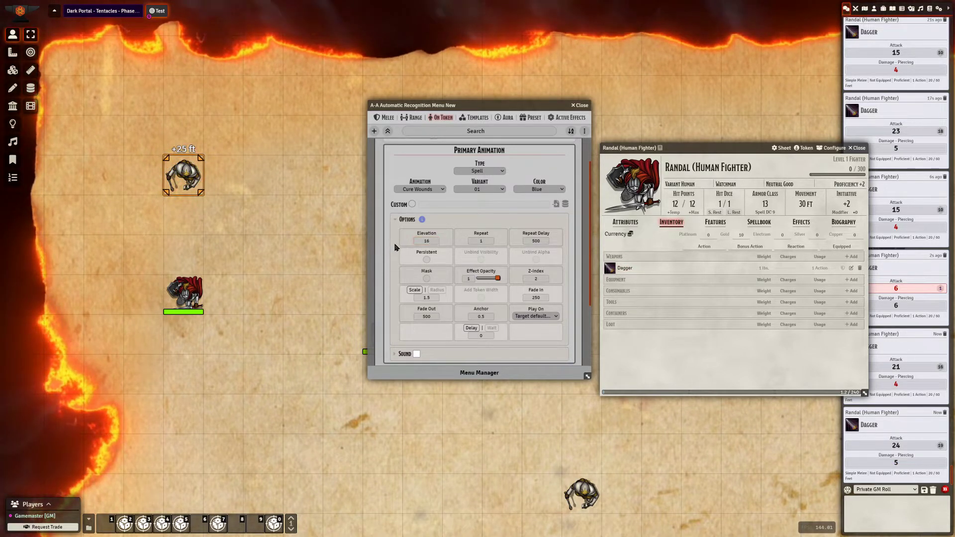
pyautogui.doubleClick(427, 241)
pyautogui.write('26')
pyautogui.click(395, 244)
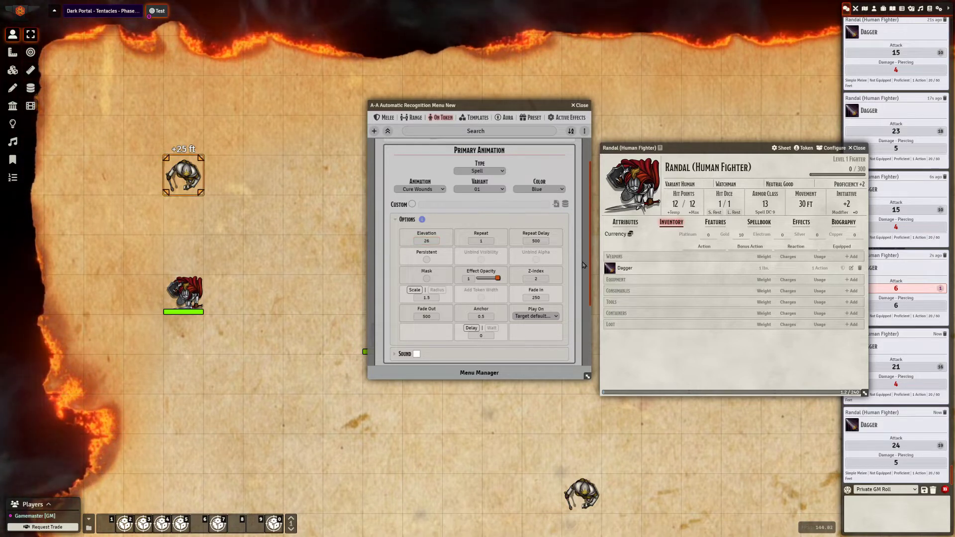
pyautogui.click(608, 268)
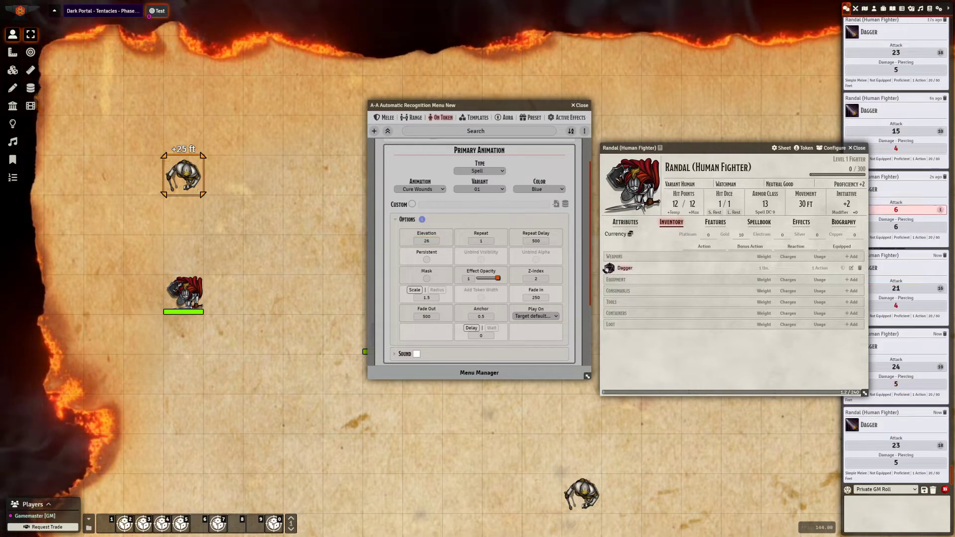
# Set the primary animation's Elevation to 1000 and roll Dagger to test it.
pyautogui.doubleClick(427, 241)
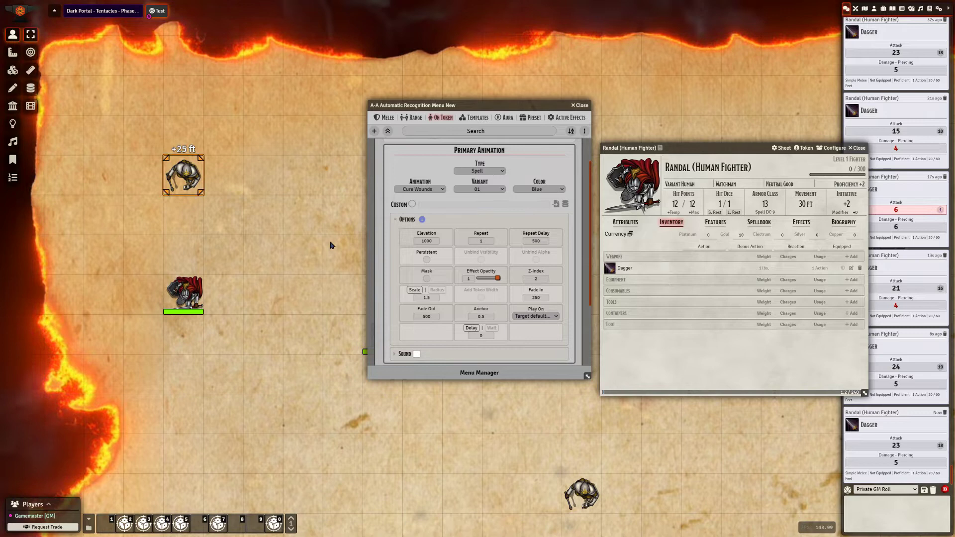
pyautogui.click(608, 271)
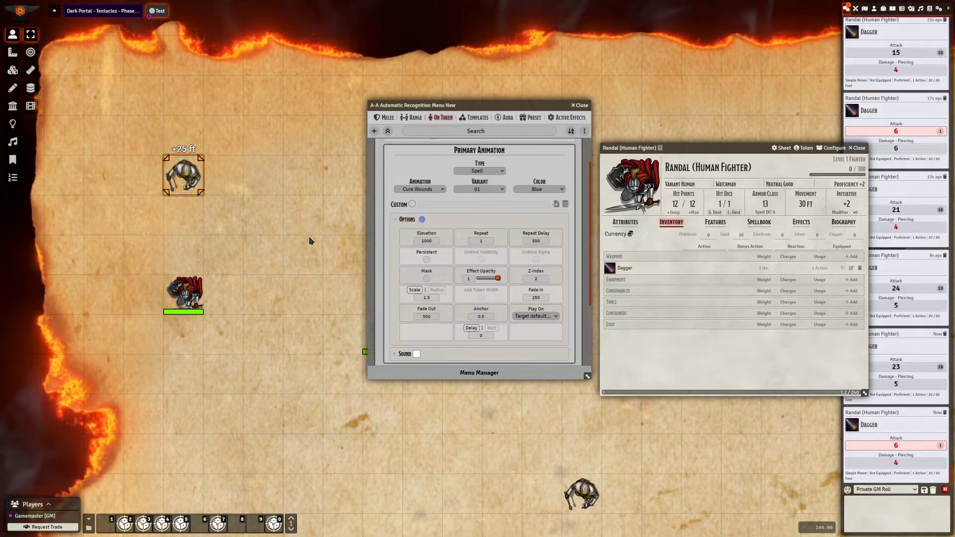
# Test the Dagger animation with Repeat set to 5, and return Repeat to 1.
pyautogui.click(481, 241)
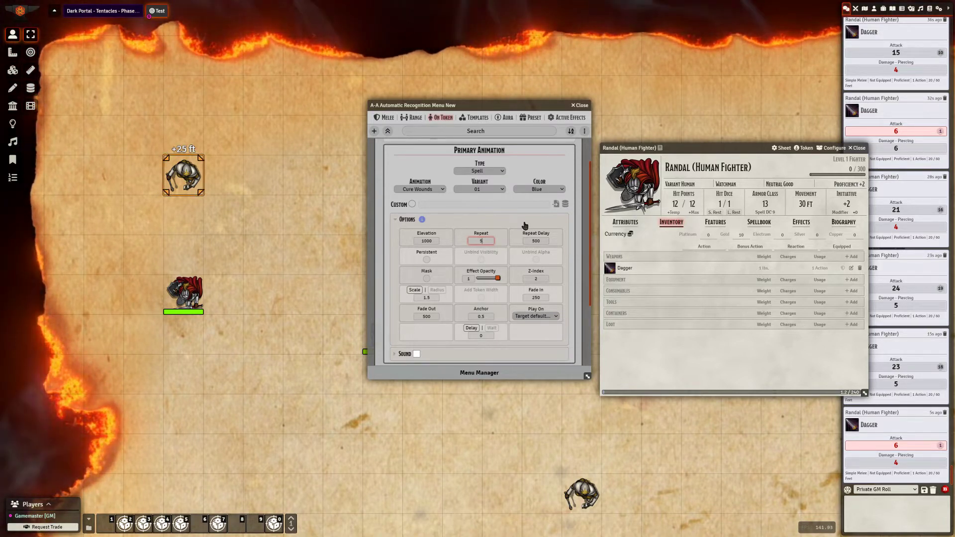
pyautogui.click(610, 268)
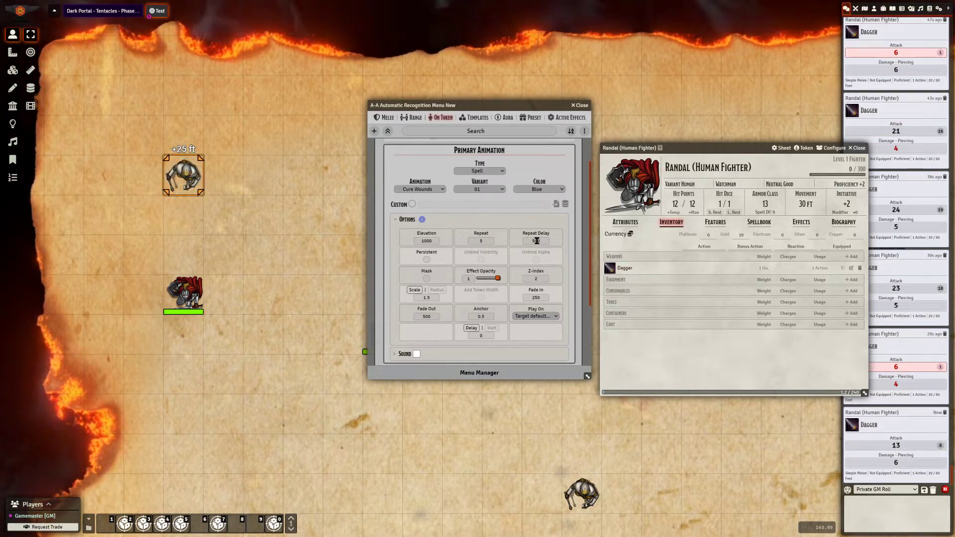
pyautogui.moveTo(483, 241); pyautogui.dragTo(461, 241)
pyautogui.write('1')
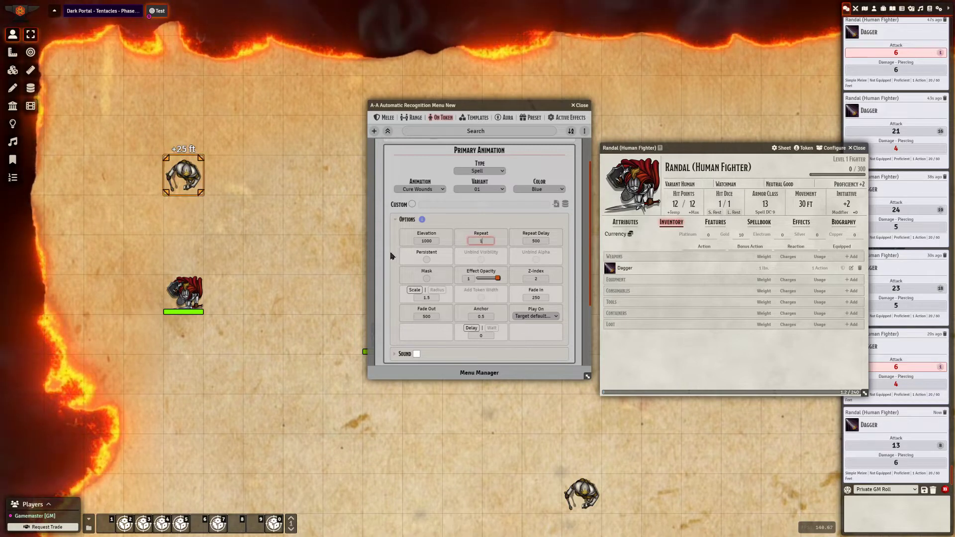
# Enable Persistent for the primary animation and roll Dagger to test it on the targeted token.
pyautogui.click(393, 249)
pyautogui.click(426, 260)
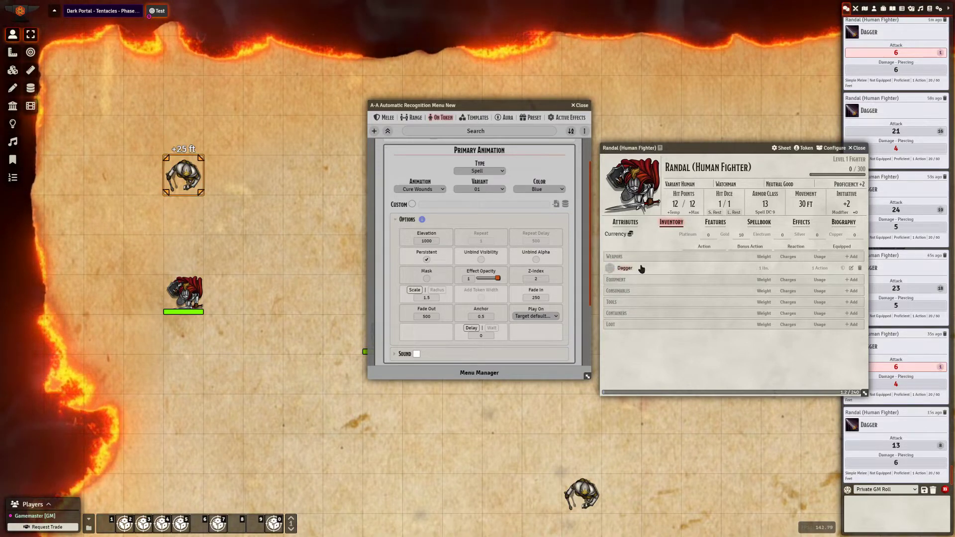
pyautogui.click(609, 268)
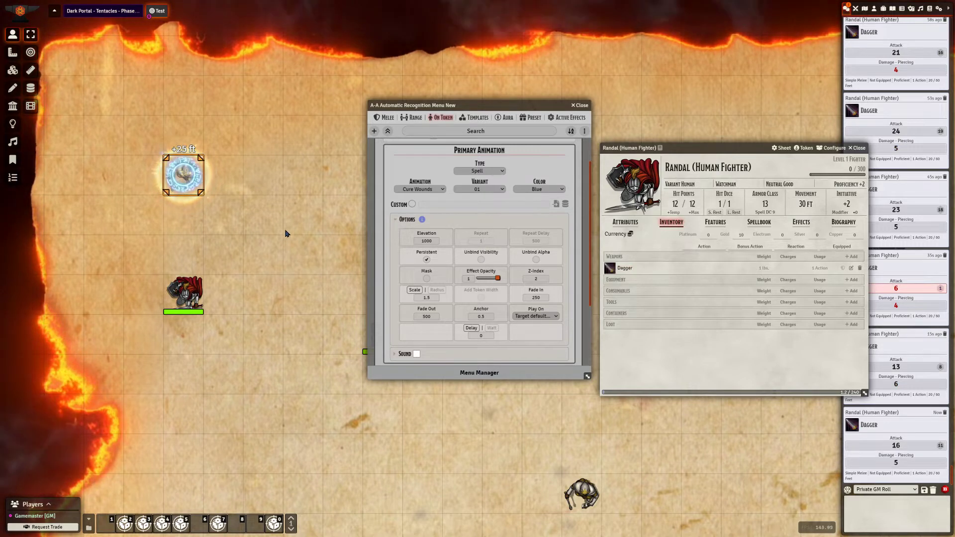
# End the persistent Cure Wounds effect in the Sequencer effects manager and close the manager.
pyautogui.click(31, 106)
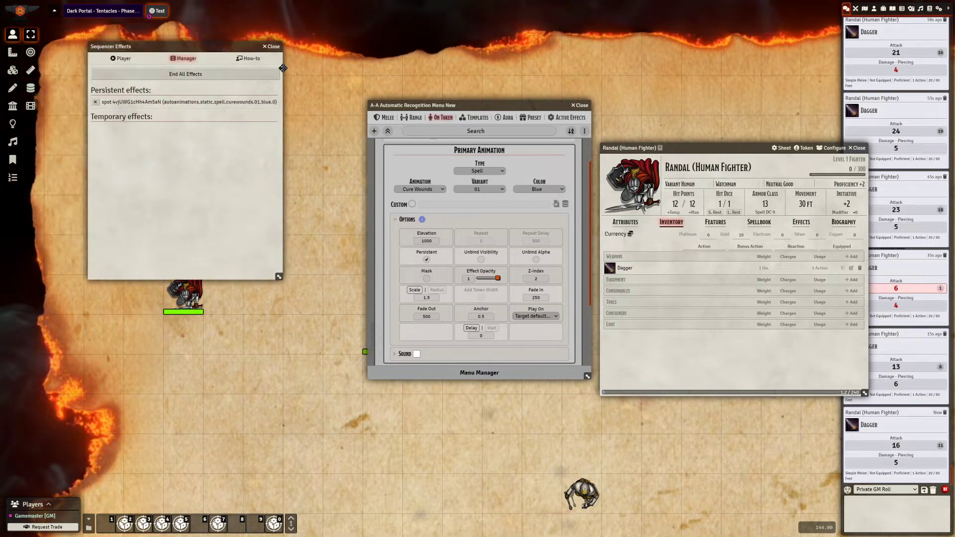
pyautogui.moveTo(149, 29); pyautogui.dragTo(325, 169)
pyautogui.click(268, 225)
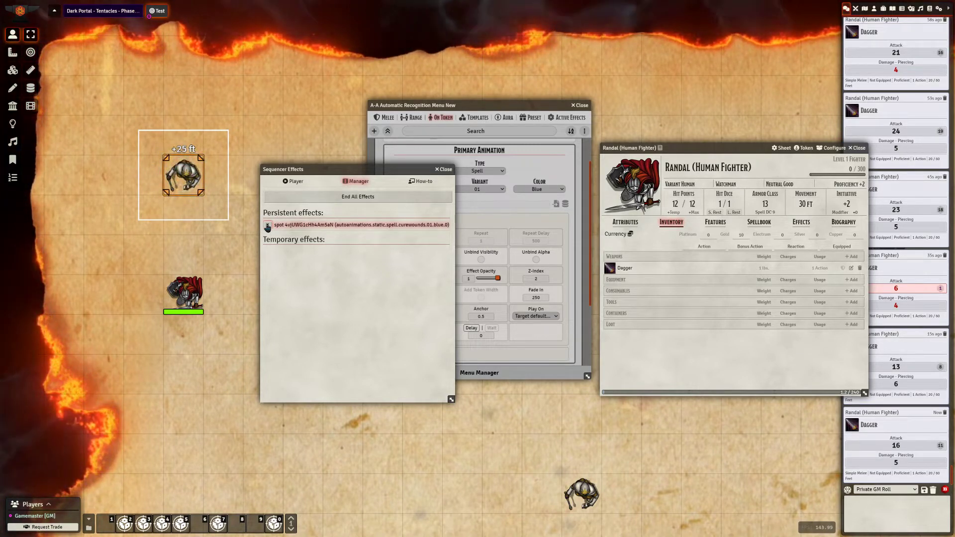
pyautogui.click(267, 224)
pyautogui.click(444, 170)
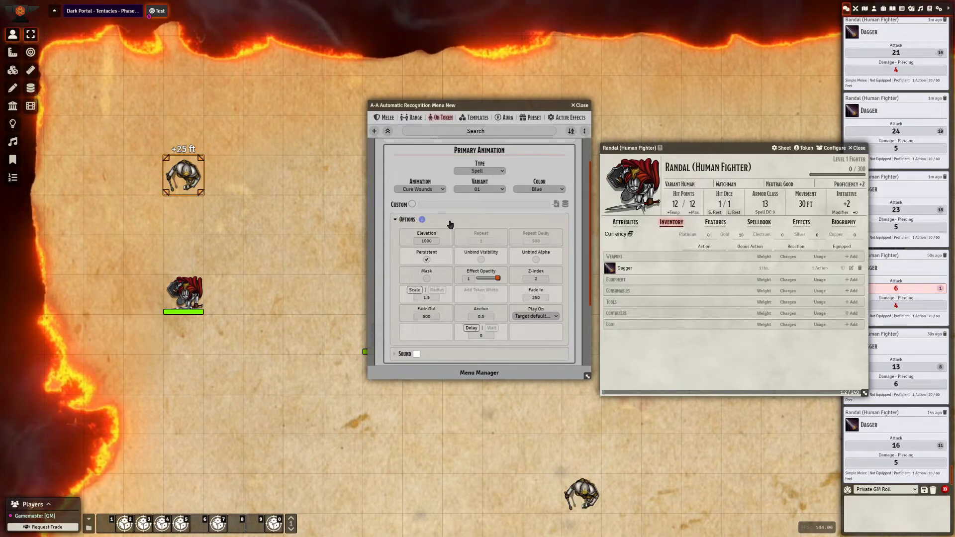
# Disable Persistent and compare Dagger rolls with Mask enabled and with Mask disabled.
pyautogui.click(427, 259)
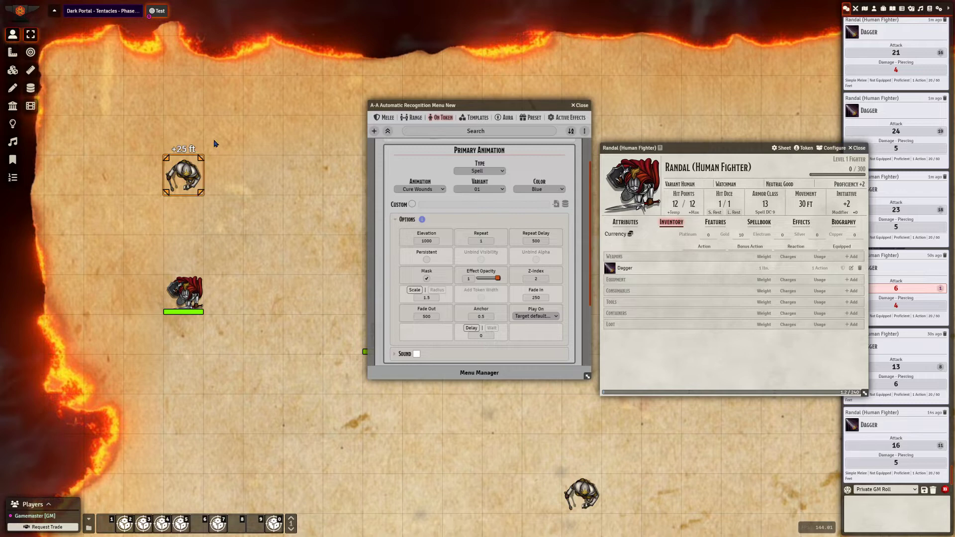
pyautogui.click(613, 269)
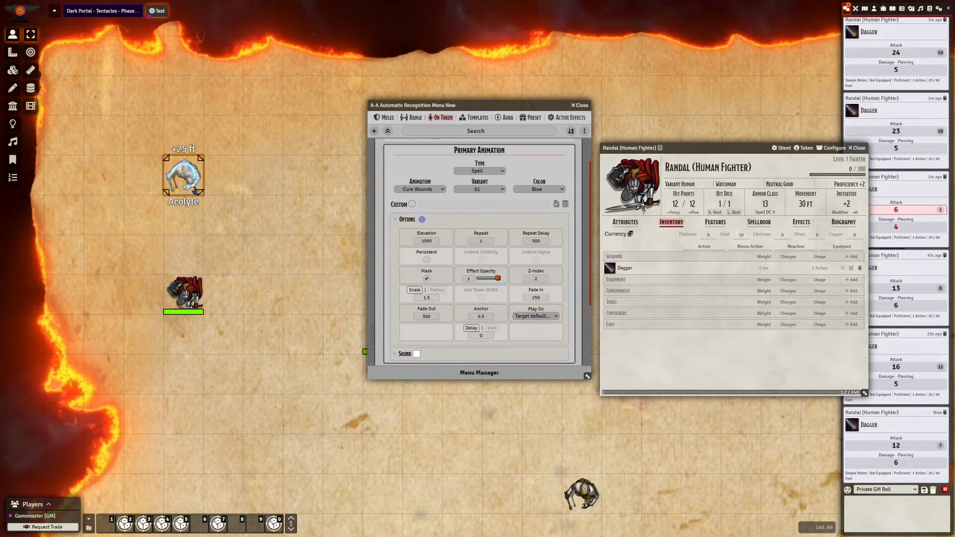
pyautogui.click(440, 281)
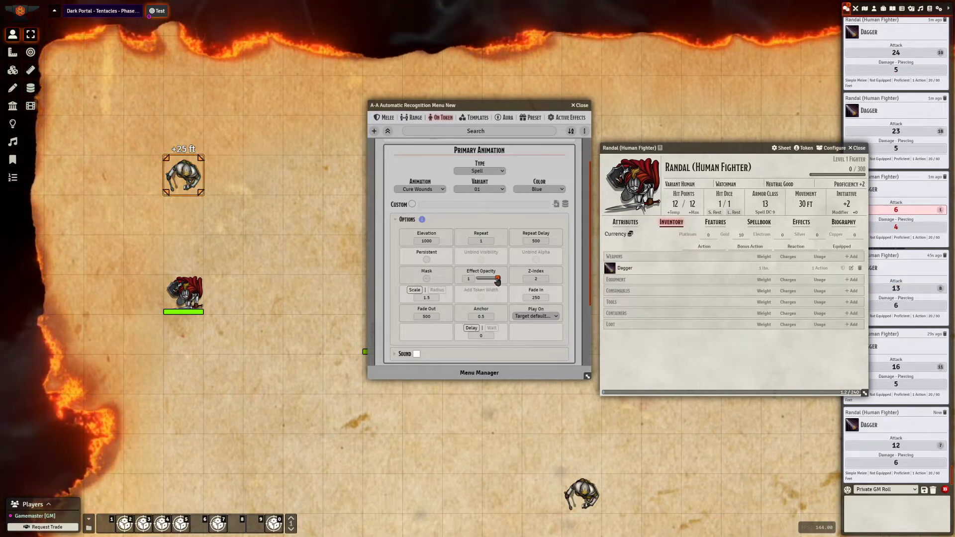
pyautogui.click(610, 268)
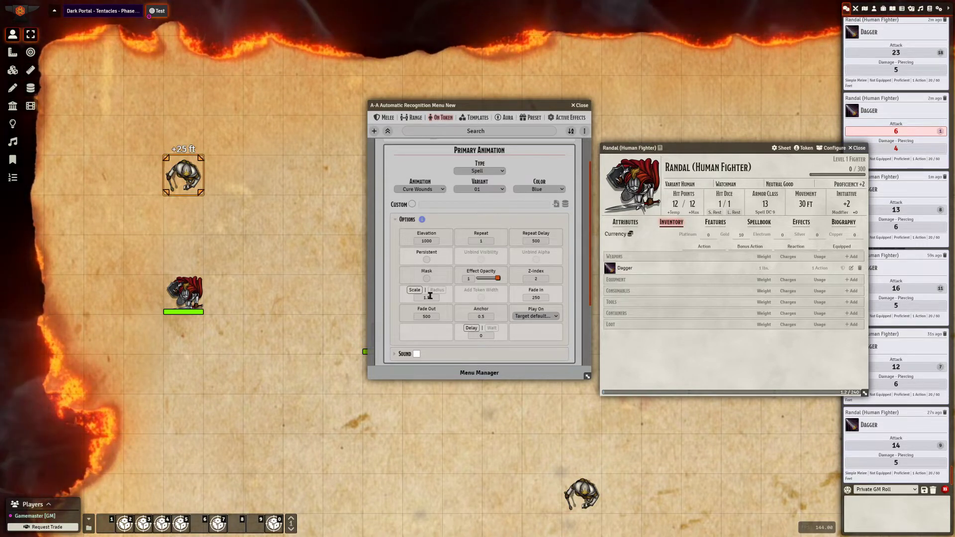
# Switch the primary animation's sizing from Scale to Radius and test Dagger rolls without and with Add Token Width.
pyautogui.click(436, 290)
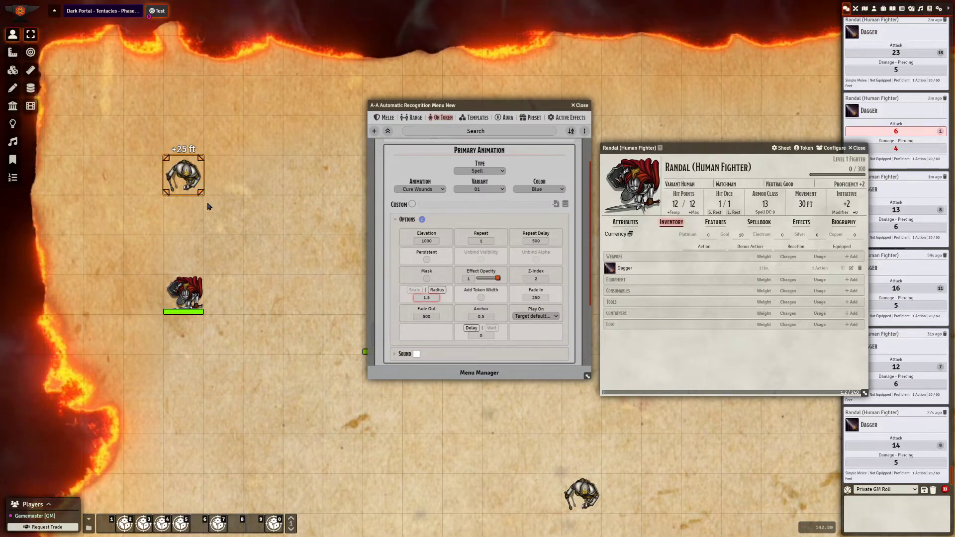
pyautogui.click(609, 268)
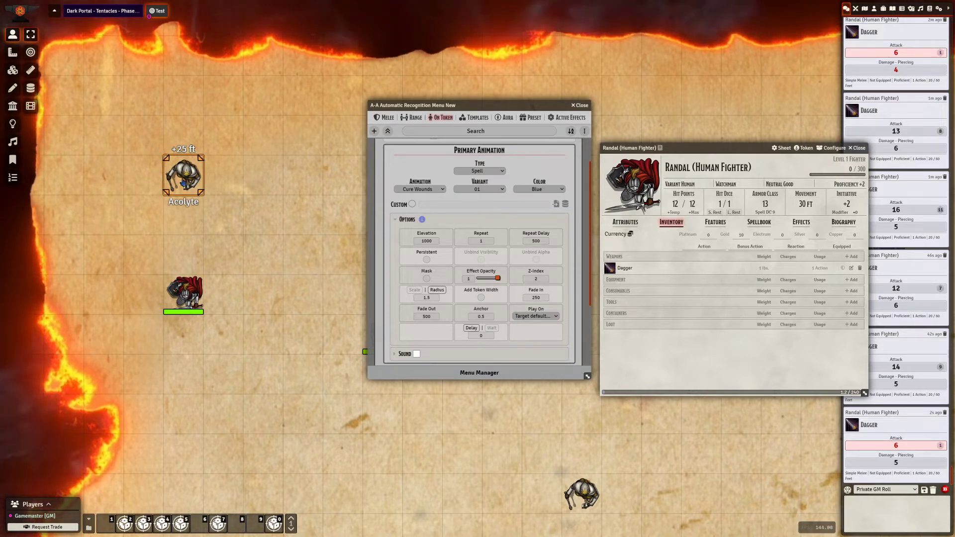
pyautogui.press('2')
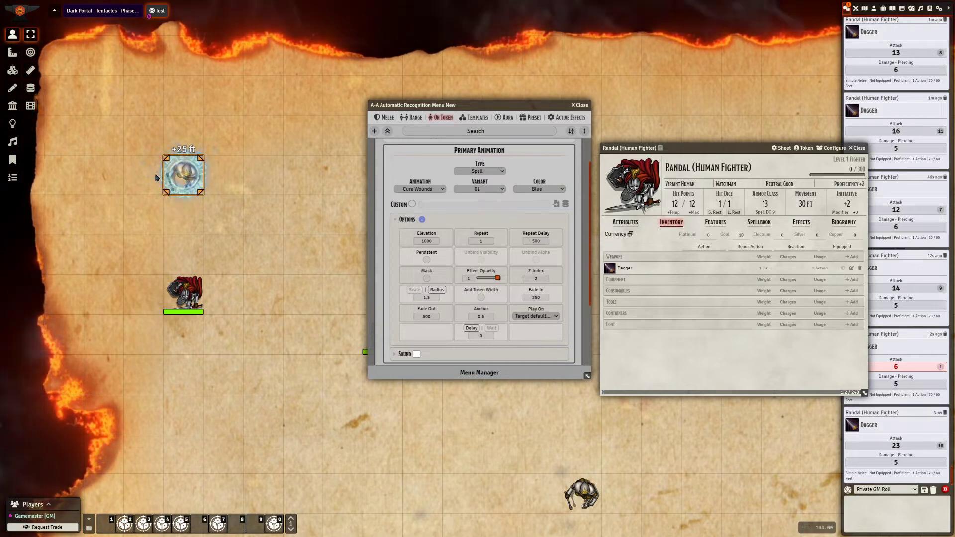
pyautogui.click(481, 298)
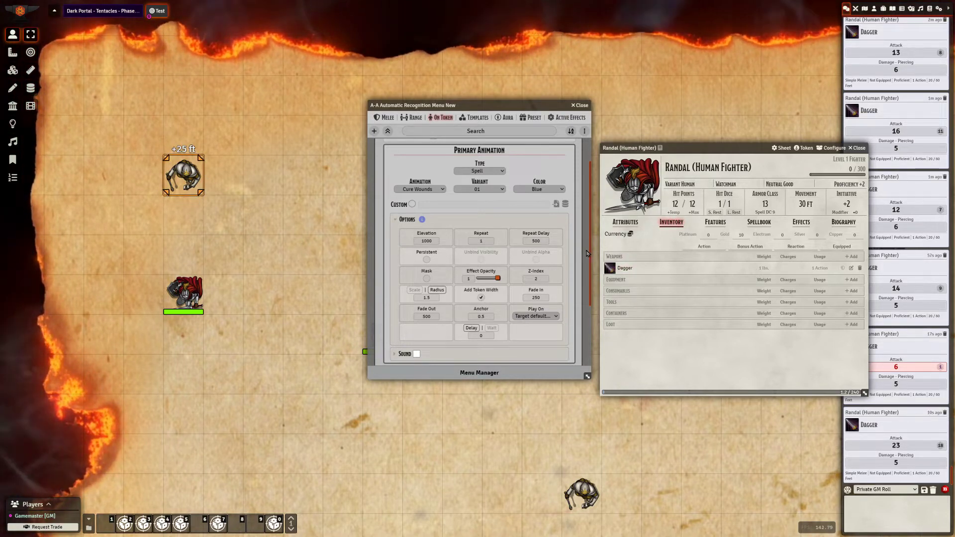
pyautogui.click(609, 268)
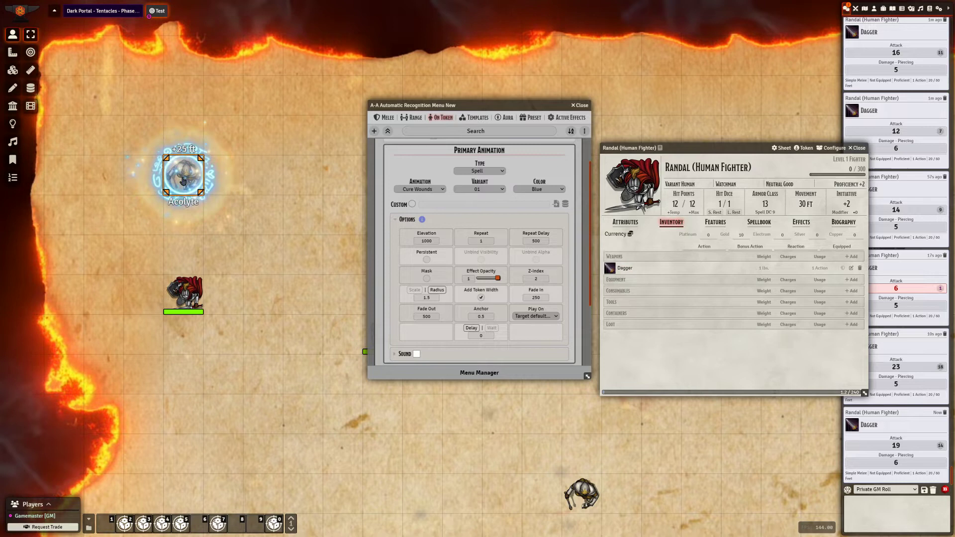
# Set the Acolyte token's dimensions to width 2 and height 2, and roll Dagger to test the animation's size.
pyautogui.rightClick(183, 182)
pyautogui.rightClick(183, 182)
pyautogui.click(446, 223)
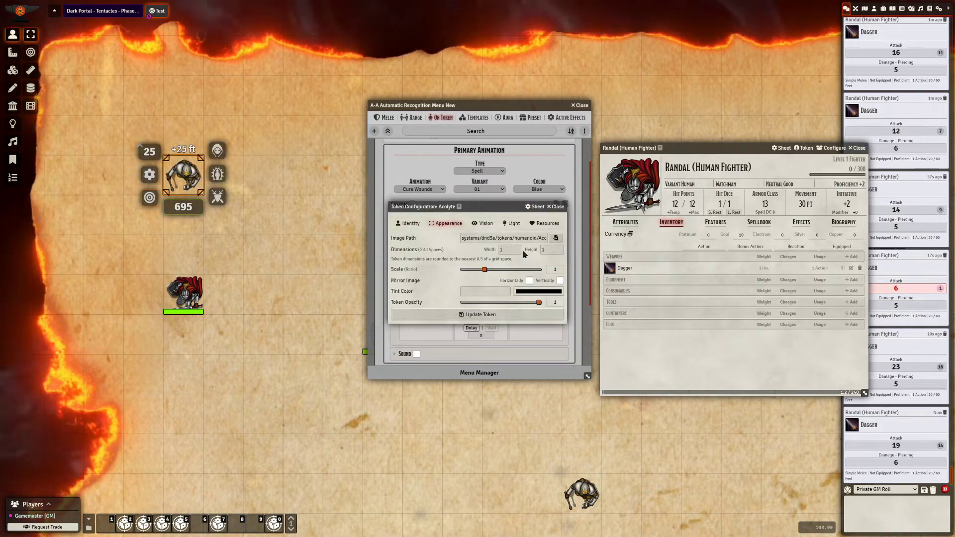
pyautogui.write('2')
pyautogui.press('Tab')
pyautogui.write('2')
pyautogui.press('Tab')
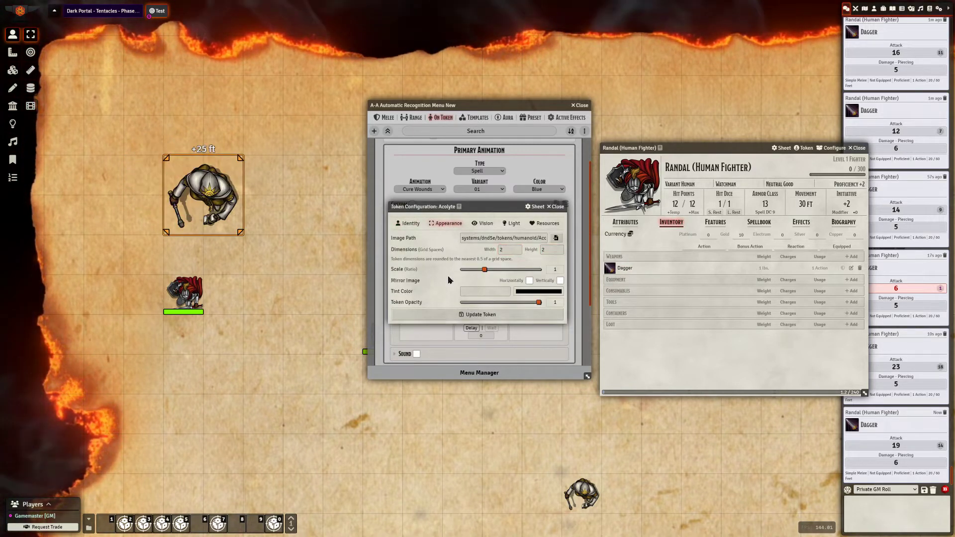
pyautogui.click(478, 314)
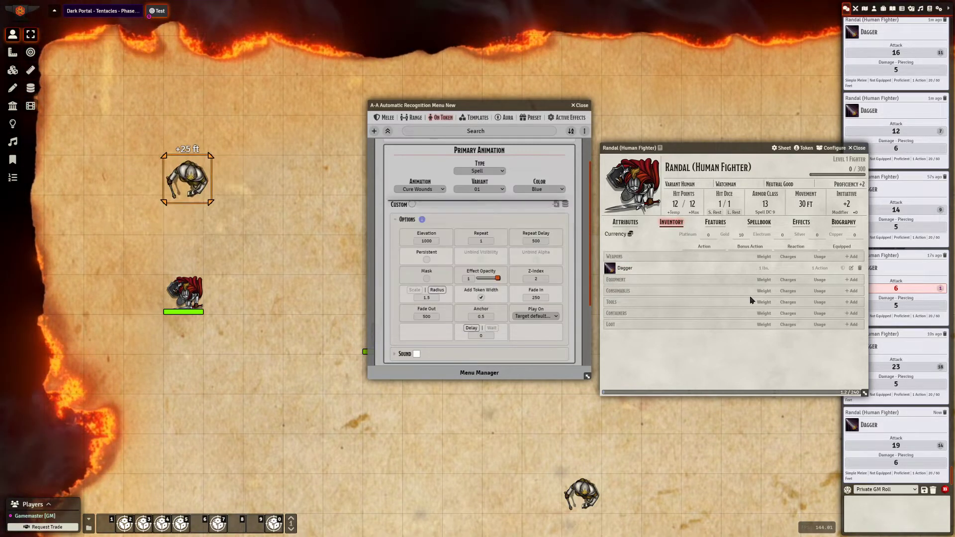
pyautogui.click(609, 269)
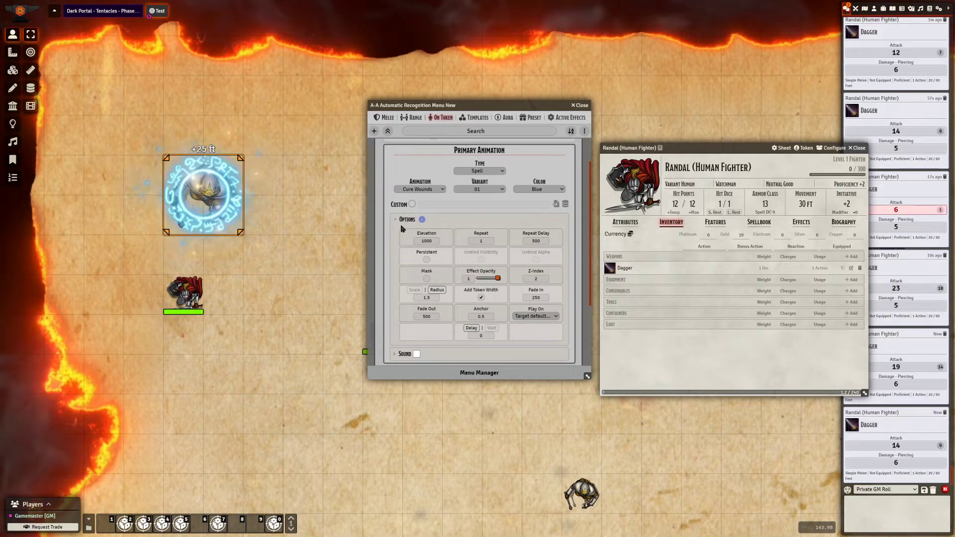
# Return the Acolyte token's dimensions to 1 by 1 and switch the primary animation's sizing back to Scale.
pyautogui.rightClick(203, 194)
pyautogui.click(259, 222)
pyautogui.doubleClick(510, 250)
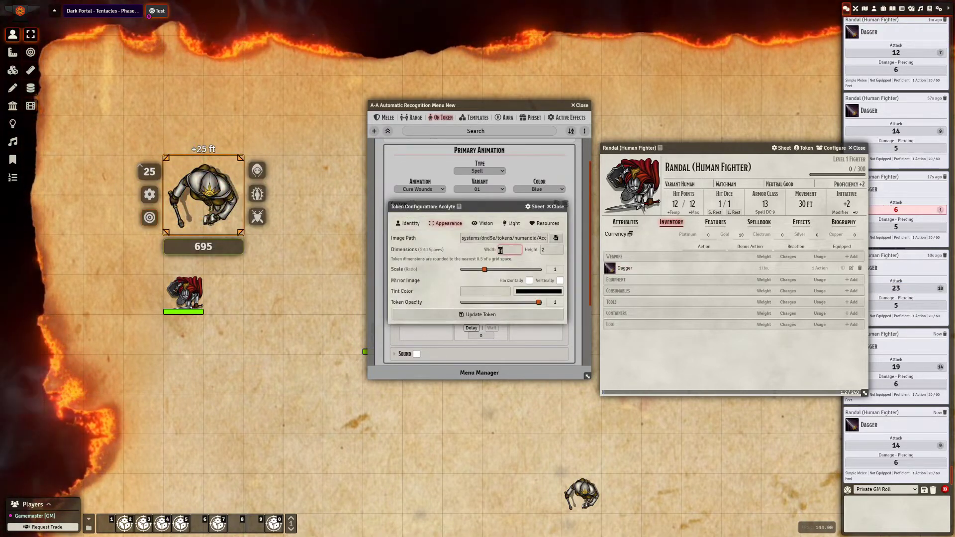
pyautogui.write('1')
pyautogui.click(549, 250)
pyautogui.click(477, 314)
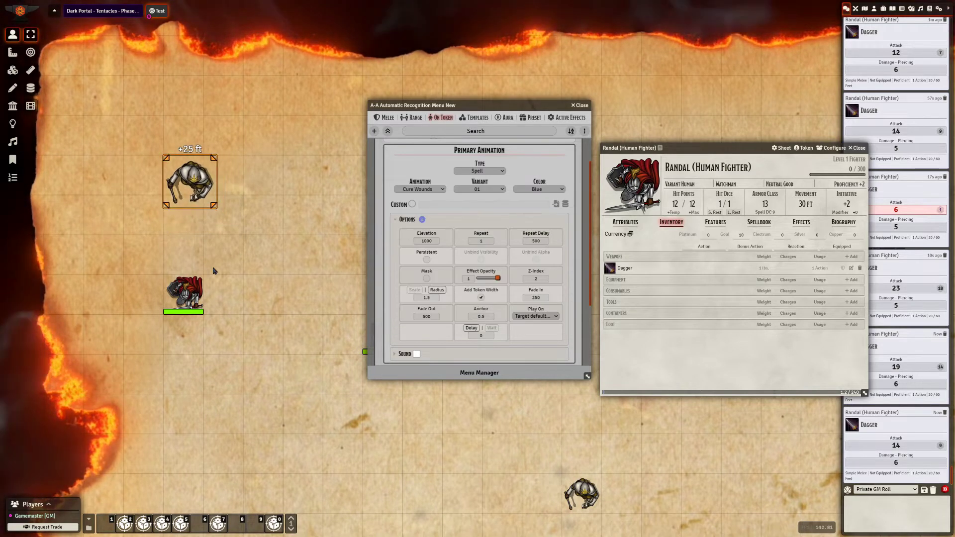
pyautogui.click(416, 291)
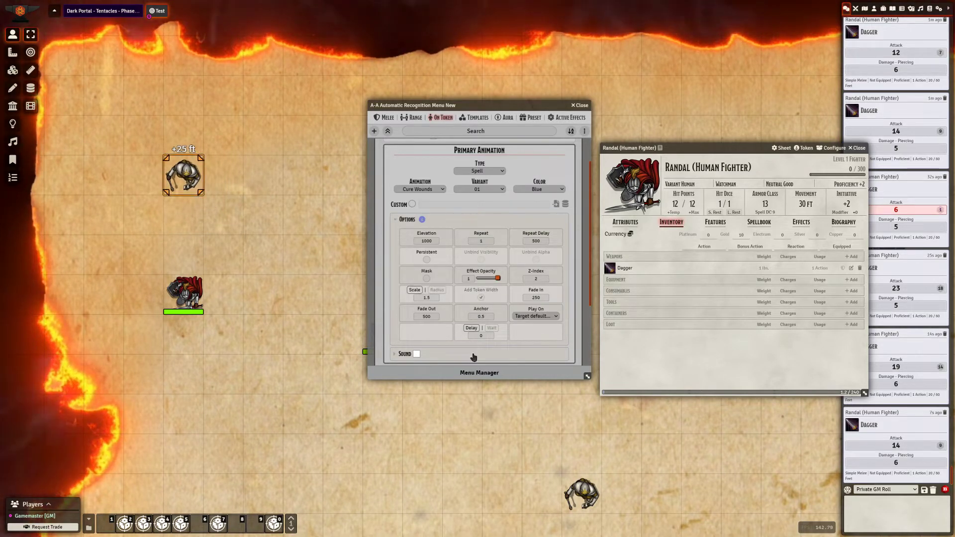
# Set the primary animation's Anchor to 0.2 and roll Dagger to test its position.
pyautogui.click(488, 317)
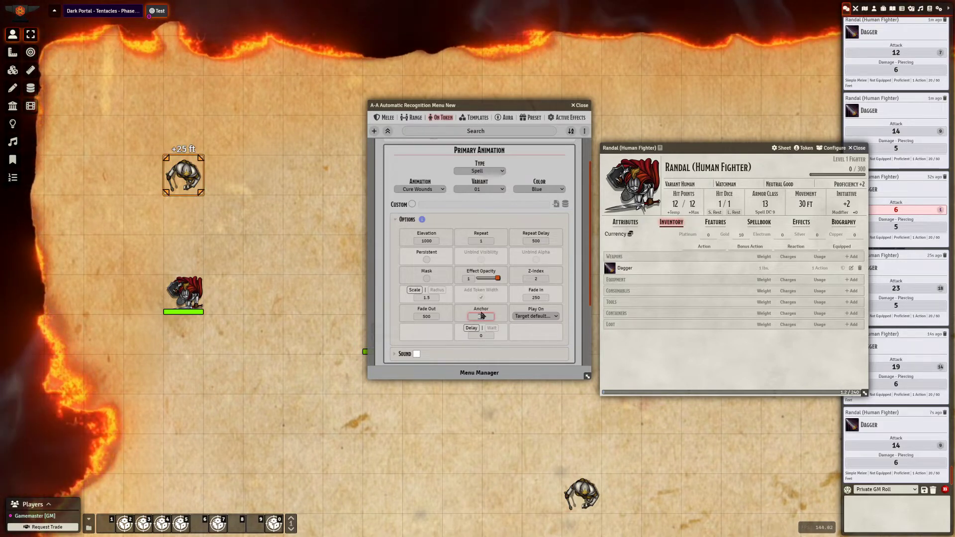
pyautogui.click(490, 317)
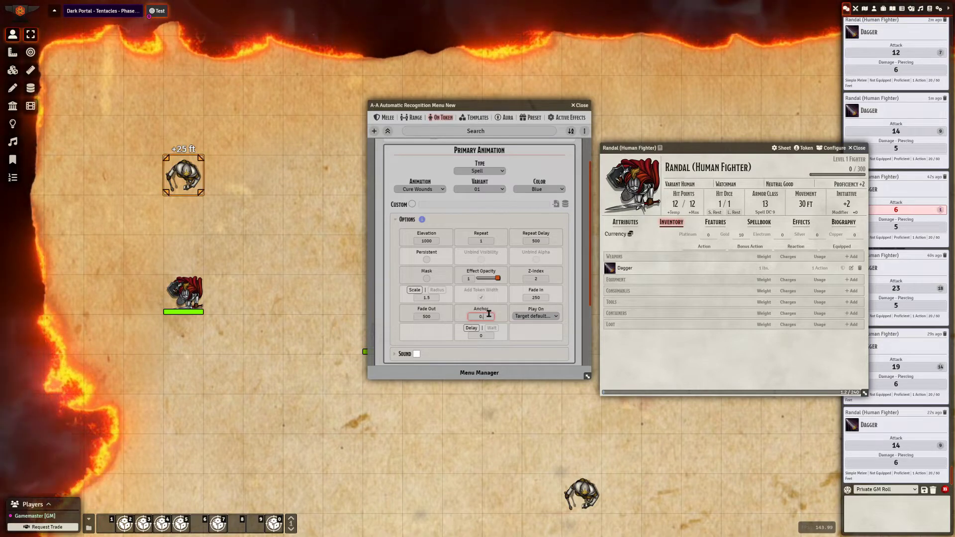
pyautogui.write('2')
pyautogui.click(610, 269)
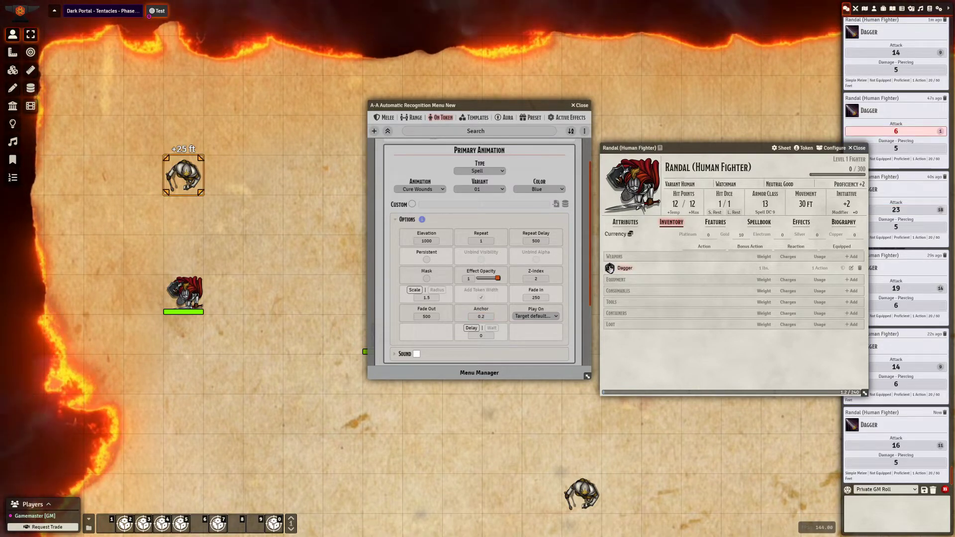
# Set the primary animation's Anchor to 0.8 and roll Dagger to test the offset.
pyautogui.click(486, 316)
pyautogui.write('8')
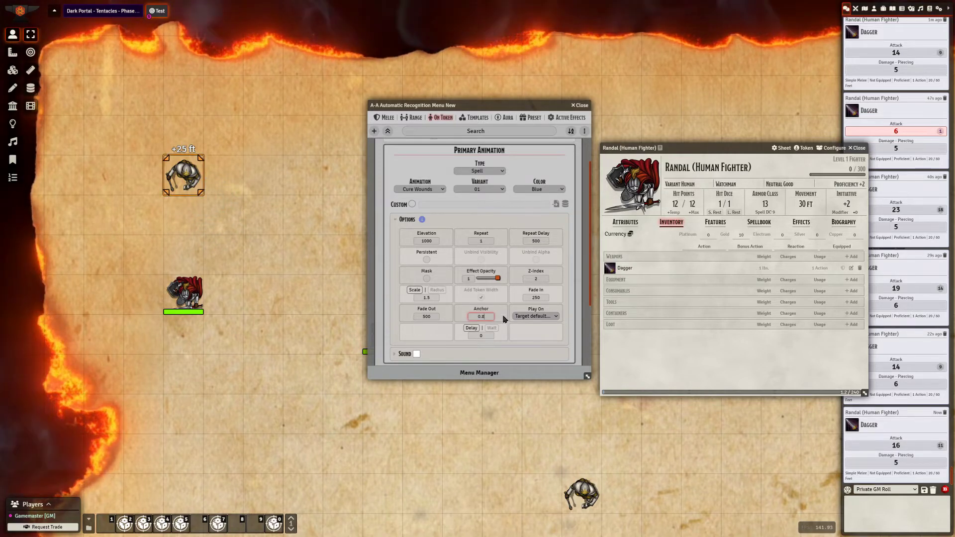
pyautogui.click(609, 269)
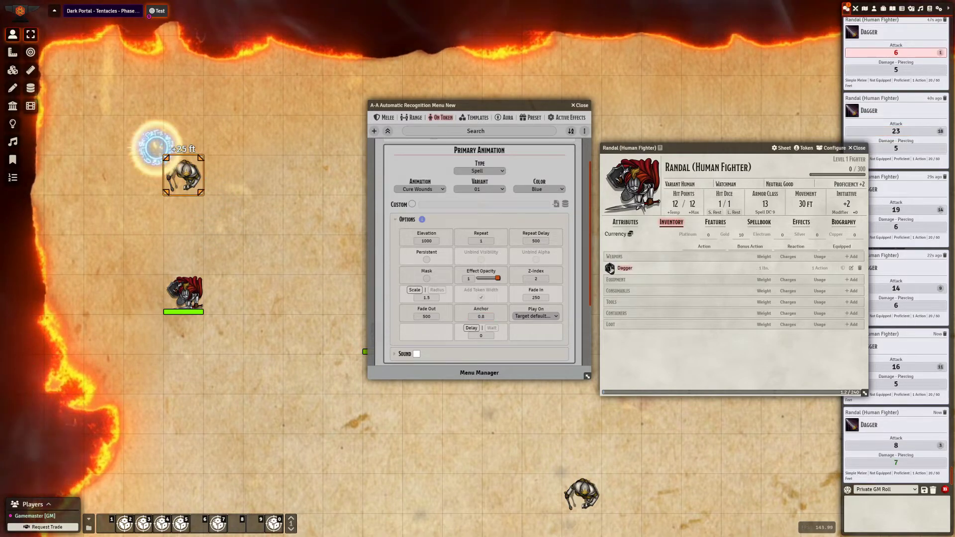
# Give the Anchor separate horizontal and vertical values of 0.8, 0.5 and roll Dagger to test them.
pyautogui.click(488, 316)
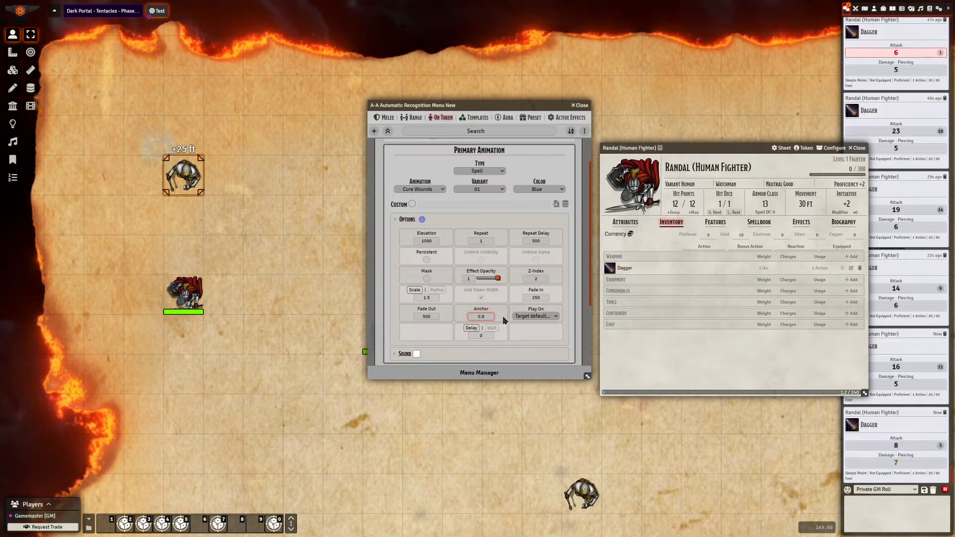
pyautogui.write(', 0.5')
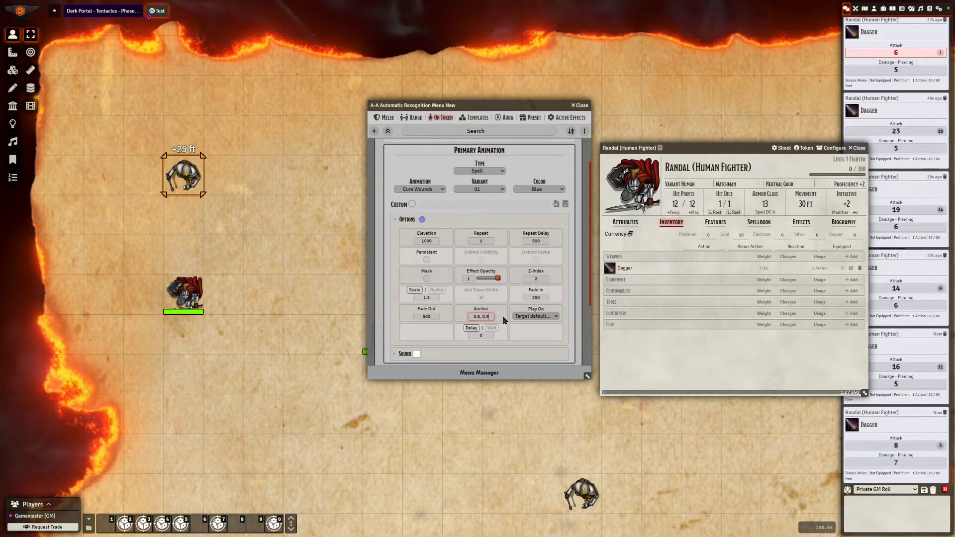
pyautogui.click(526, 334)
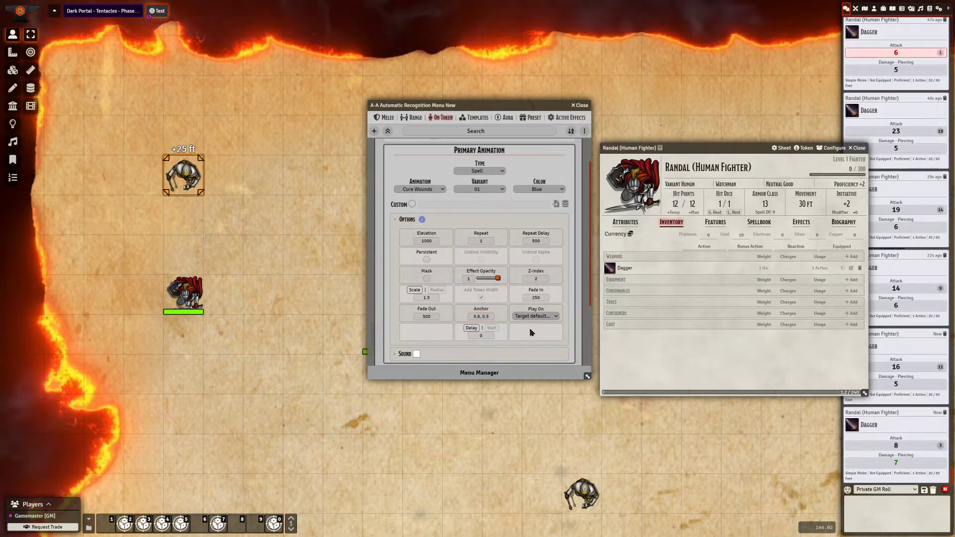
pyautogui.click(610, 268)
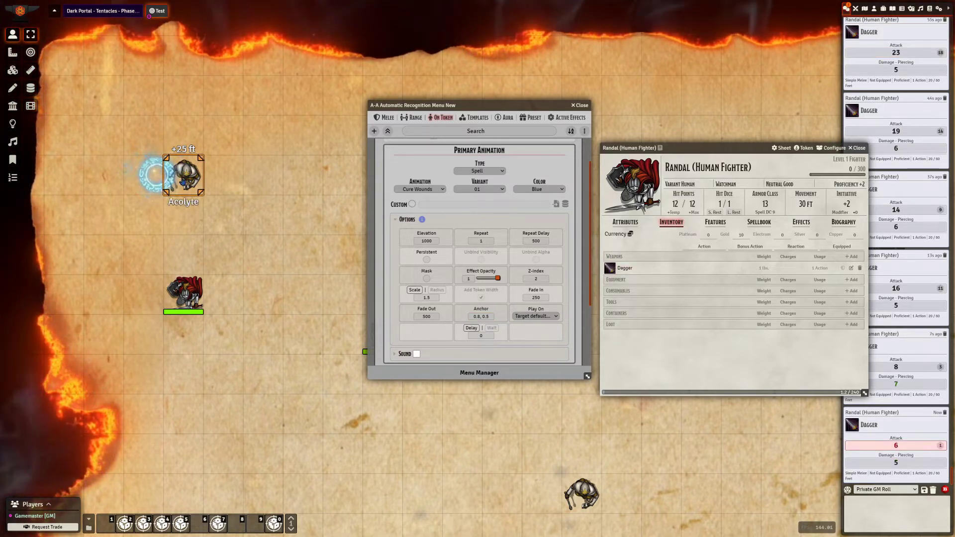
# Change the Anchor values to 0.5, 0.8 and roll Dagger to test the vertical offset.
pyautogui.doubleClick(479, 317)
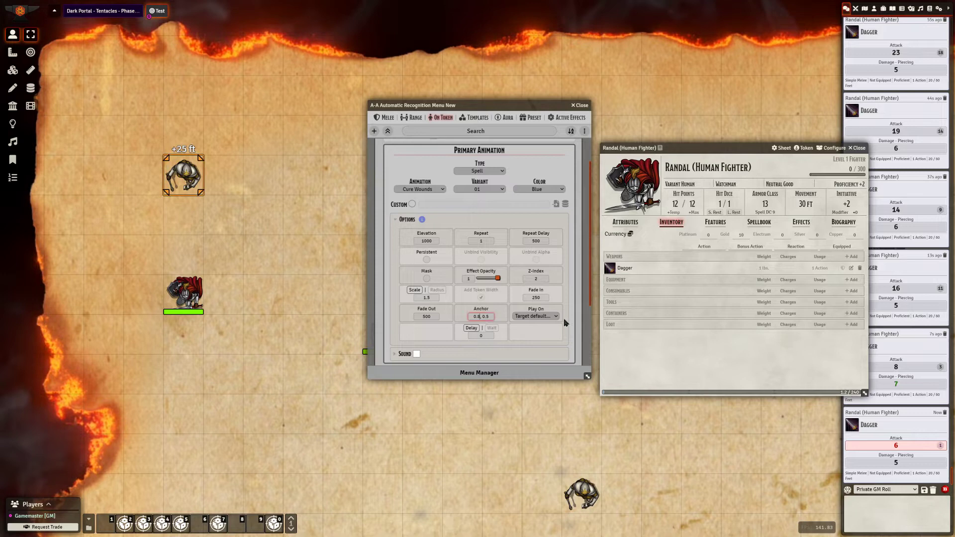
pyautogui.write('0.5')
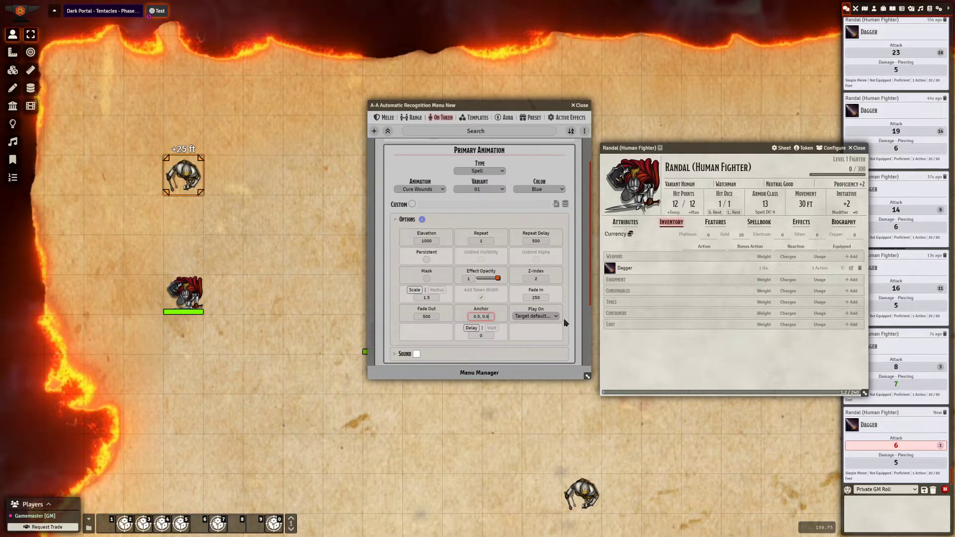
pyautogui.click(609, 269)
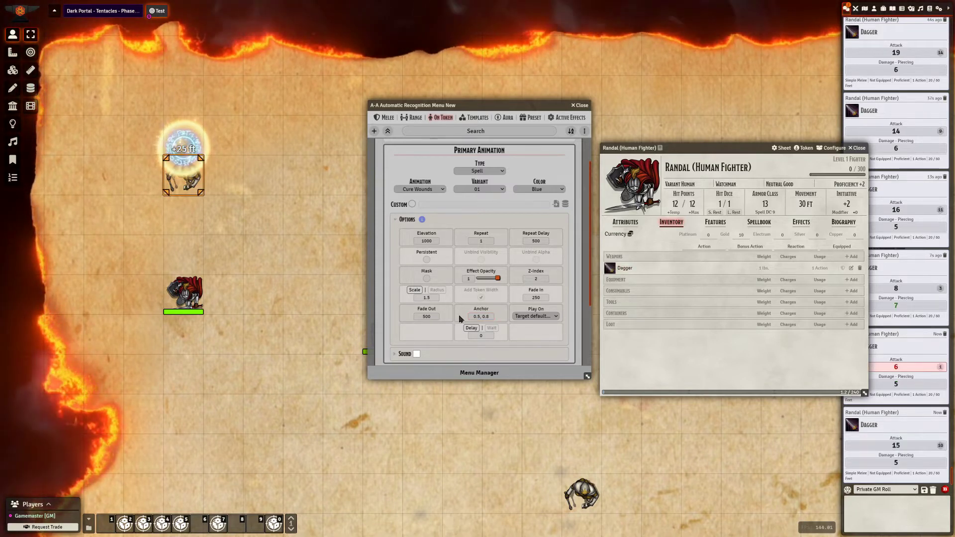
# Reset the primary animation's Anchor to the single value 0.5.
pyautogui.doubleClick(475, 316)
pyautogui.write('0.')
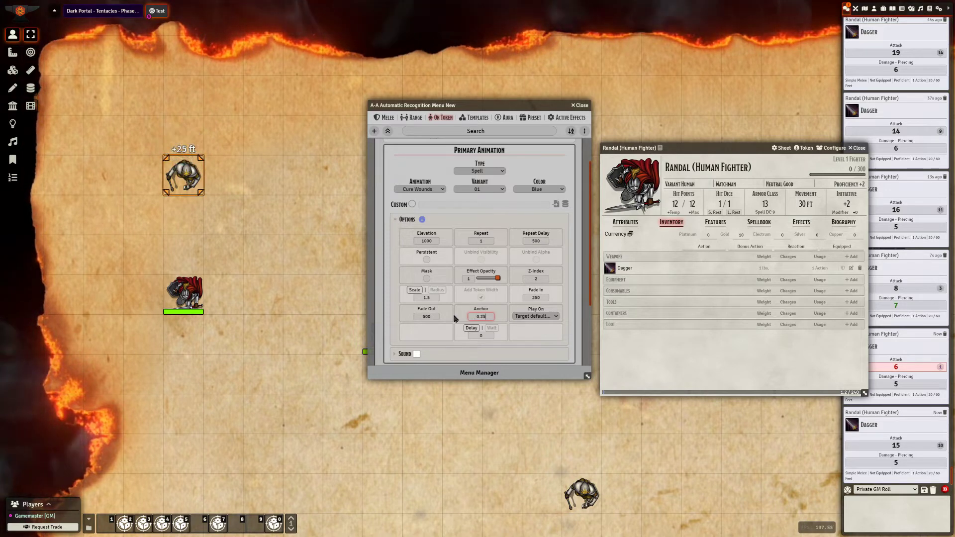
pyautogui.write('5')
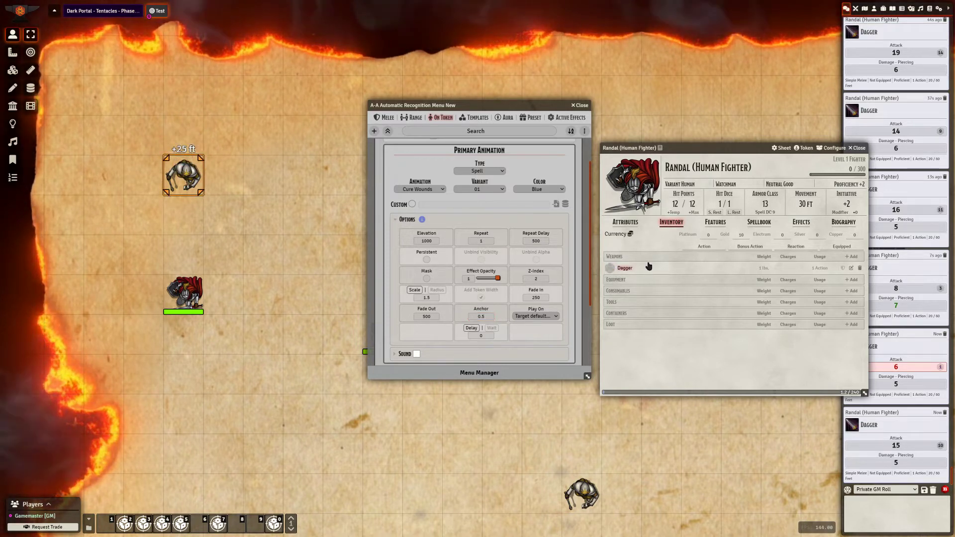
# Roll Dagger to test the primary animation with the reset Anchor.
pyautogui.click(610, 269)
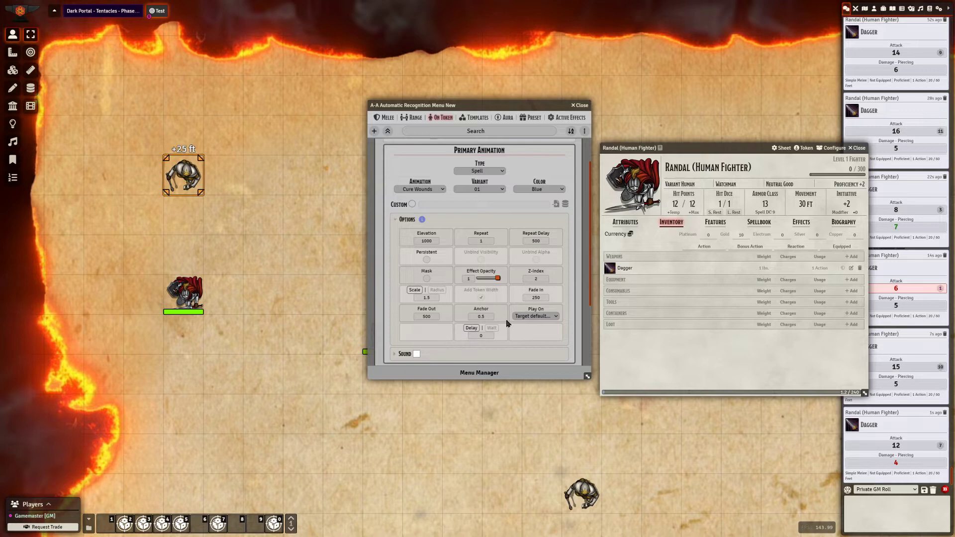
# Switch the primary animation's timing between Wait and Delay while reviewing the source, secondary and target animation sections, leaving Delay selected.
pyautogui.click(492, 329)
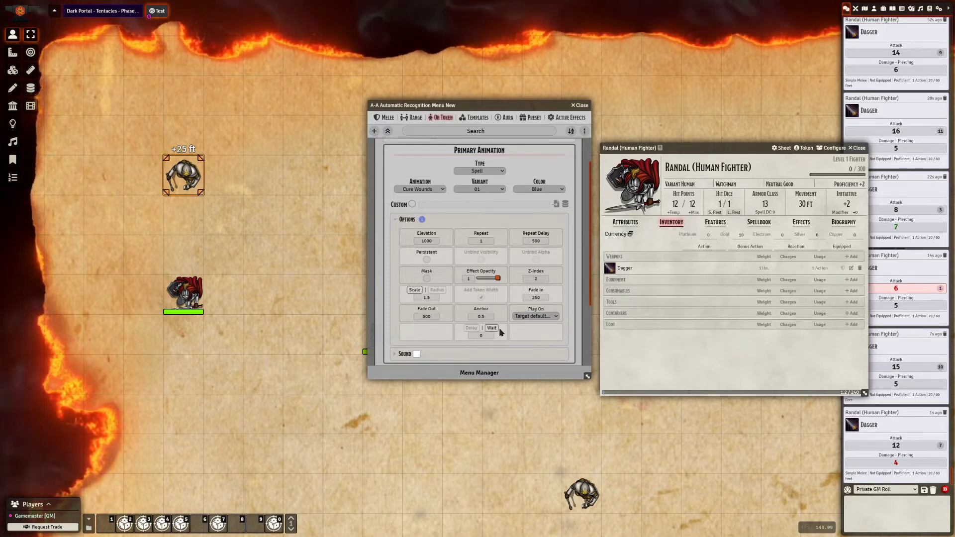
pyautogui.click(471, 328)
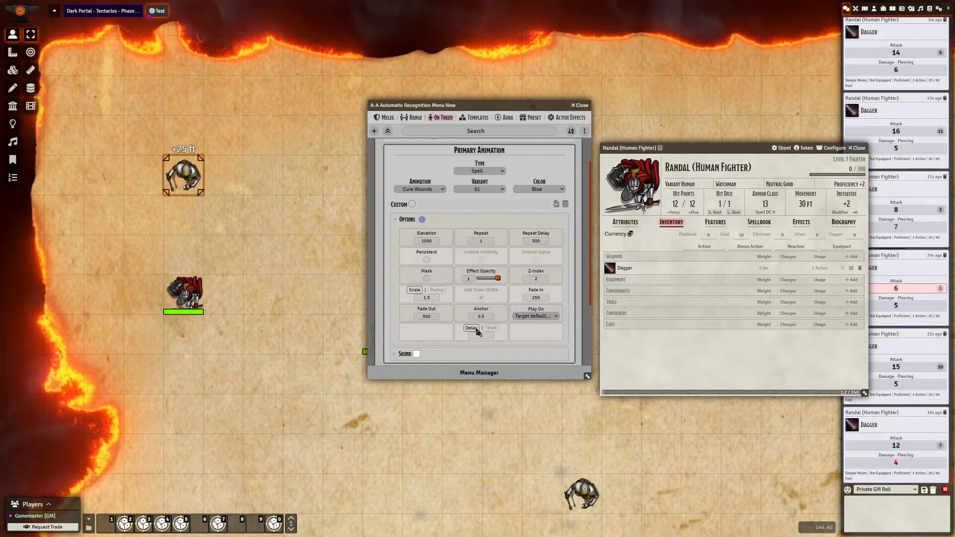
pyautogui.scroll(2, 488, 157)
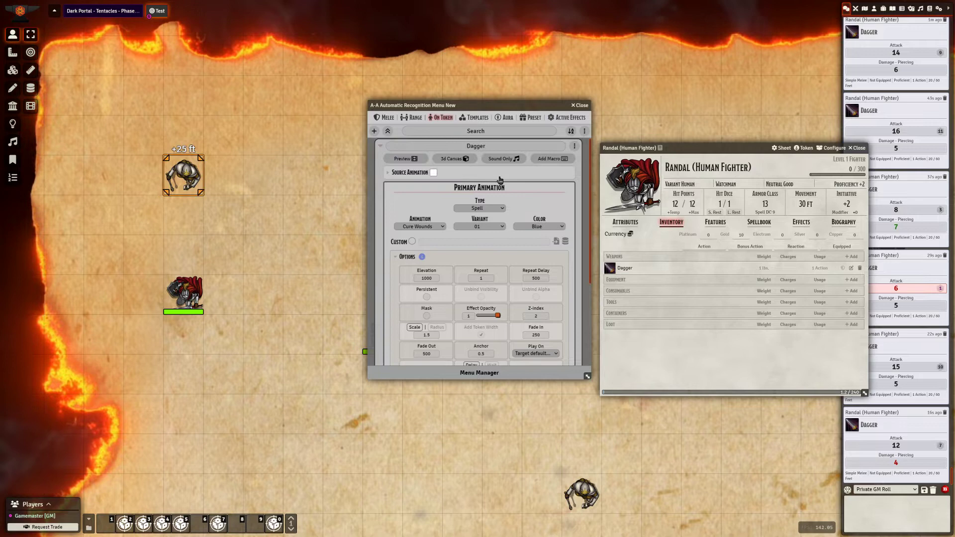
pyautogui.scroll(-3, 420, 209)
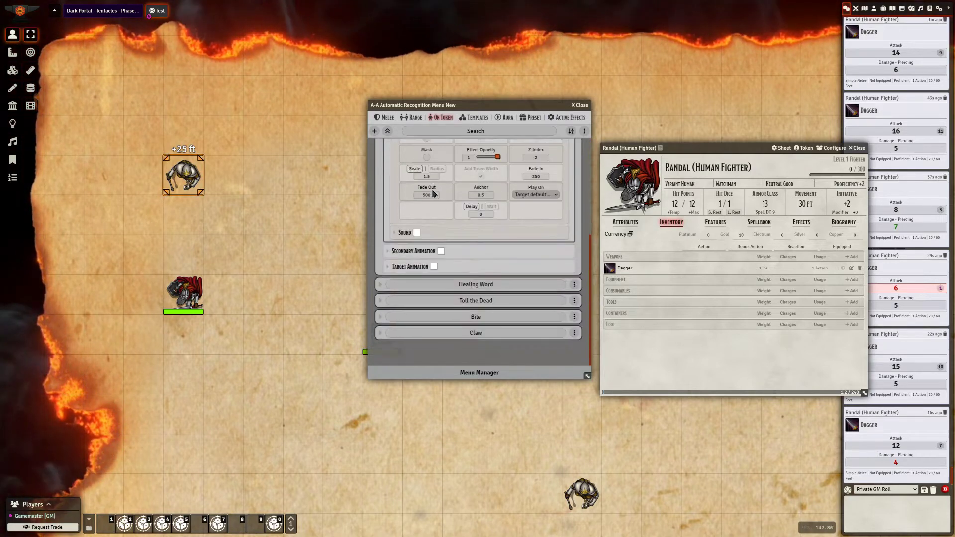
pyautogui.scroll(3, 413, 229)
pyautogui.scroll(-3, 408, 244)
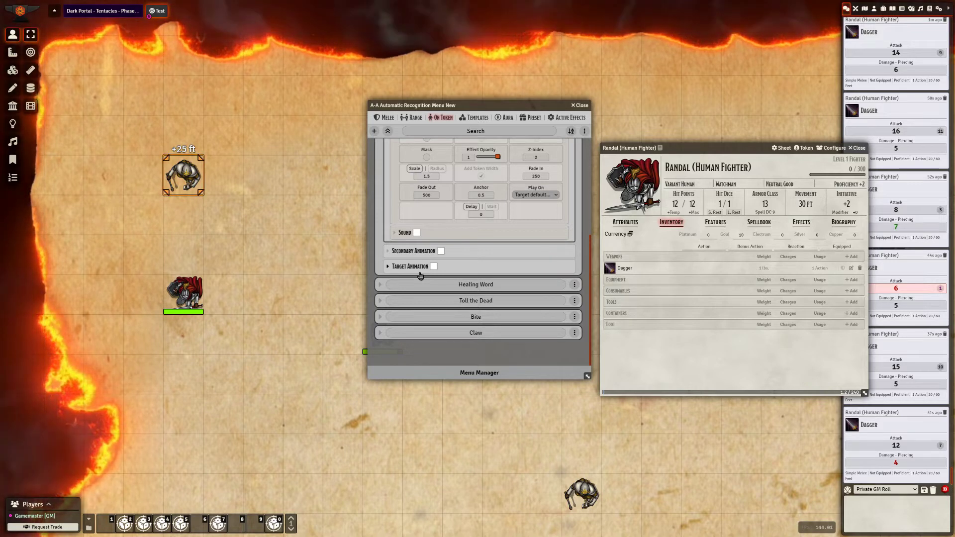
pyautogui.scroll(5, 492, 251)
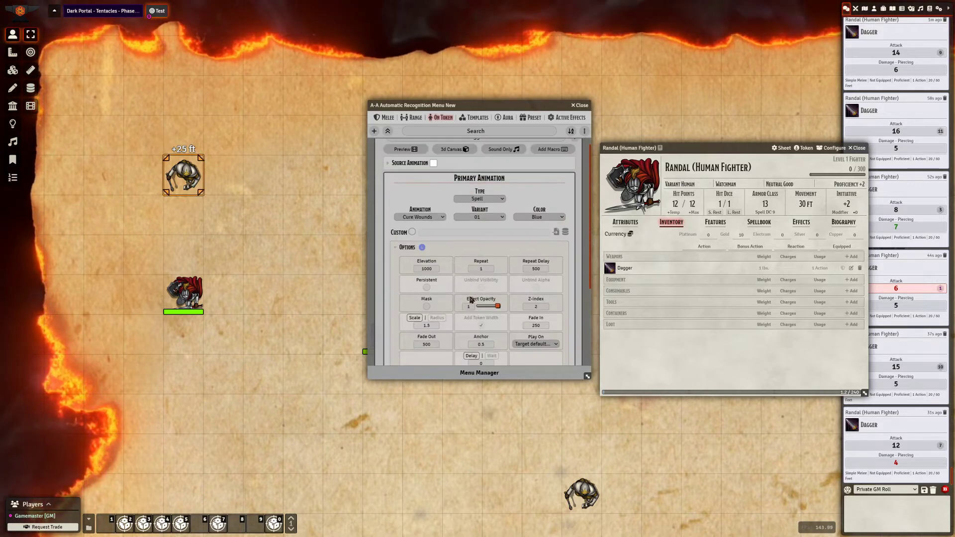
pyautogui.scroll(-4, 495, 287)
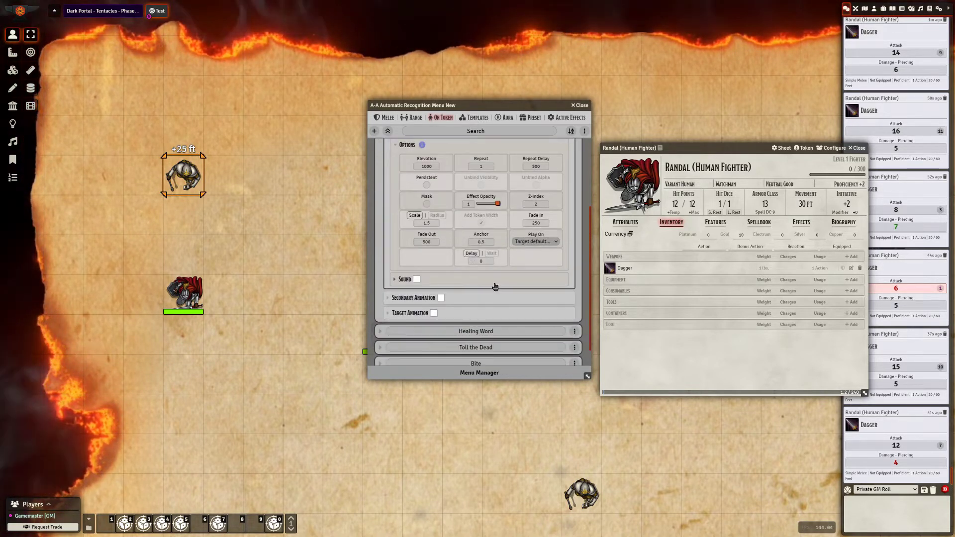
pyautogui.click(492, 254)
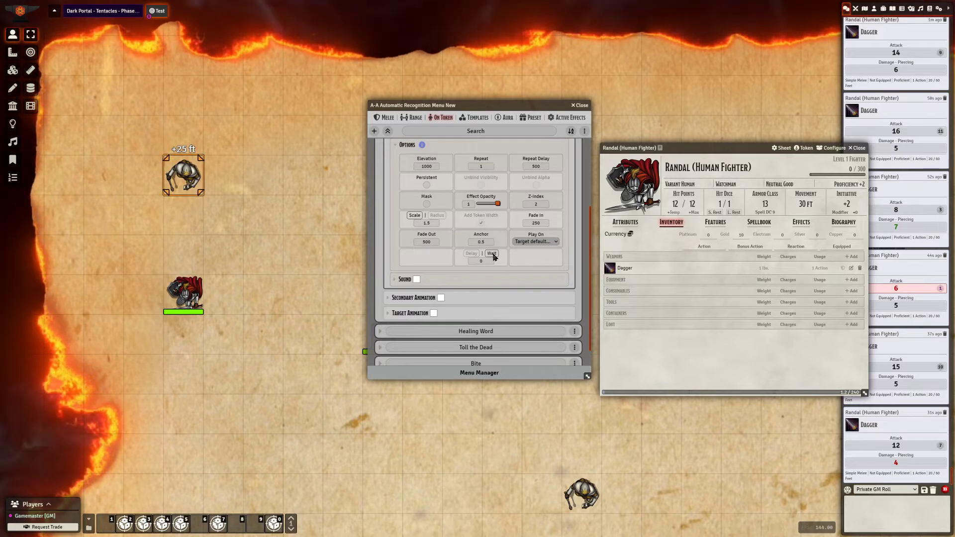
pyautogui.click(473, 254)
# Enable the Dagger entry's secondary animation with type Generic and the Explosion animation.
pyautogui.scroll(-5, 433, 233)
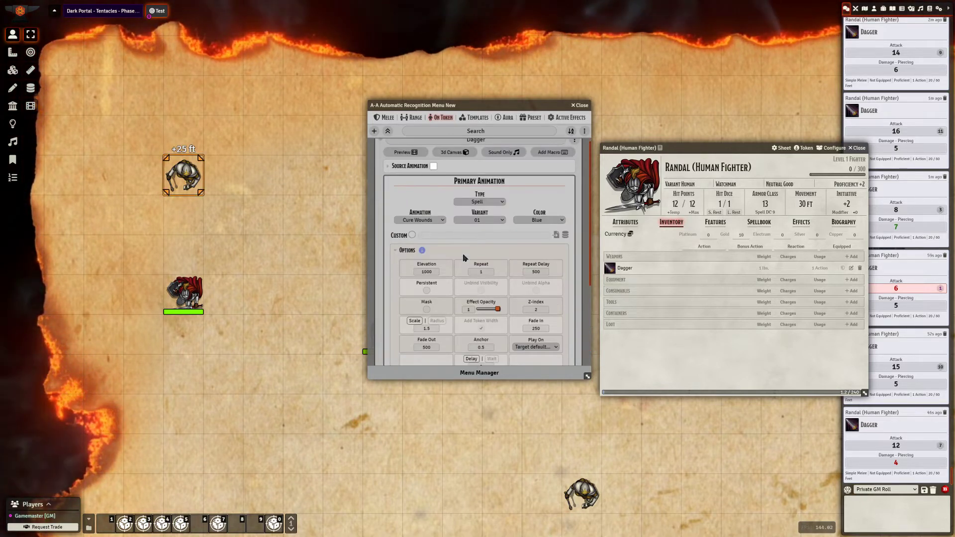
pyautogui.click(440, 251)
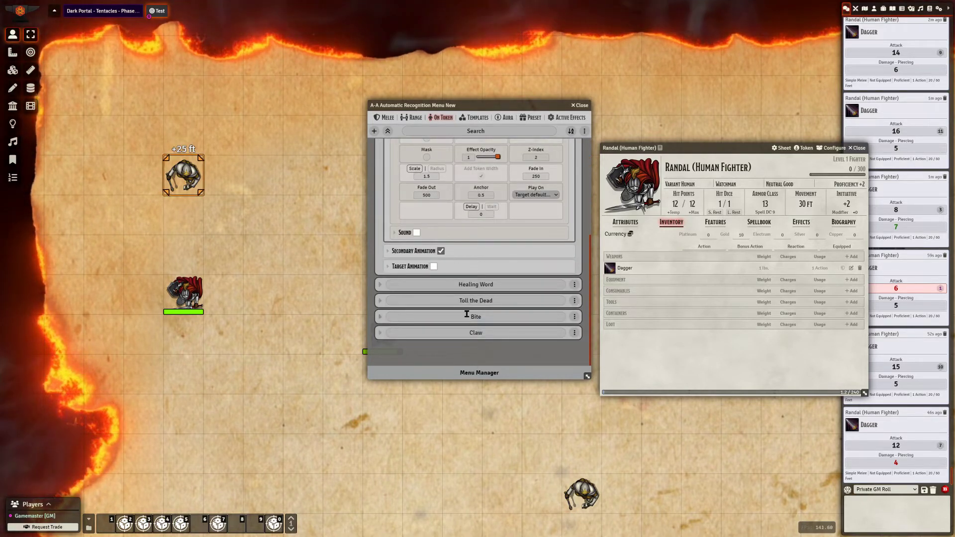
pyautogui.click(416, 251)
pyautogui.scroll(-2, 432, 238)
pyautogui.click(422, 227)
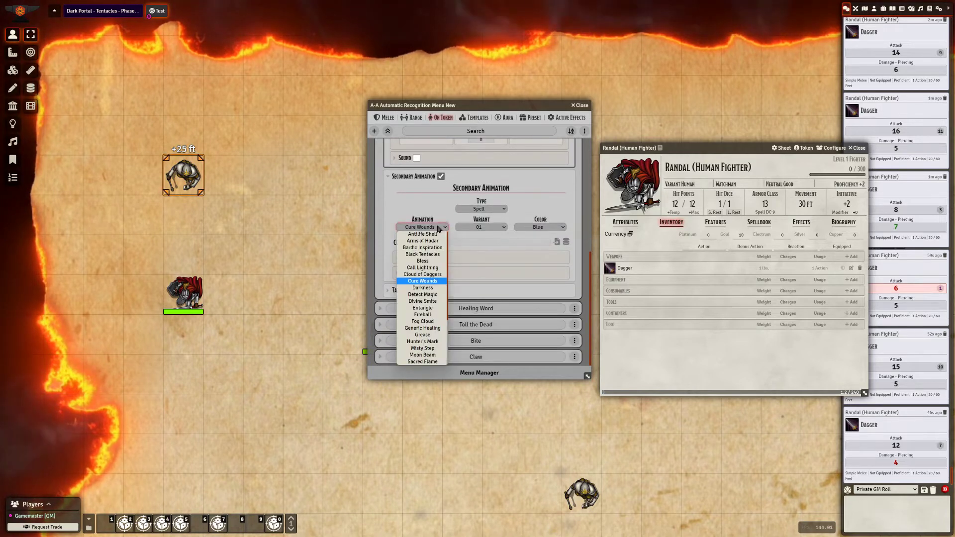
pyautogui.click(489, 209)
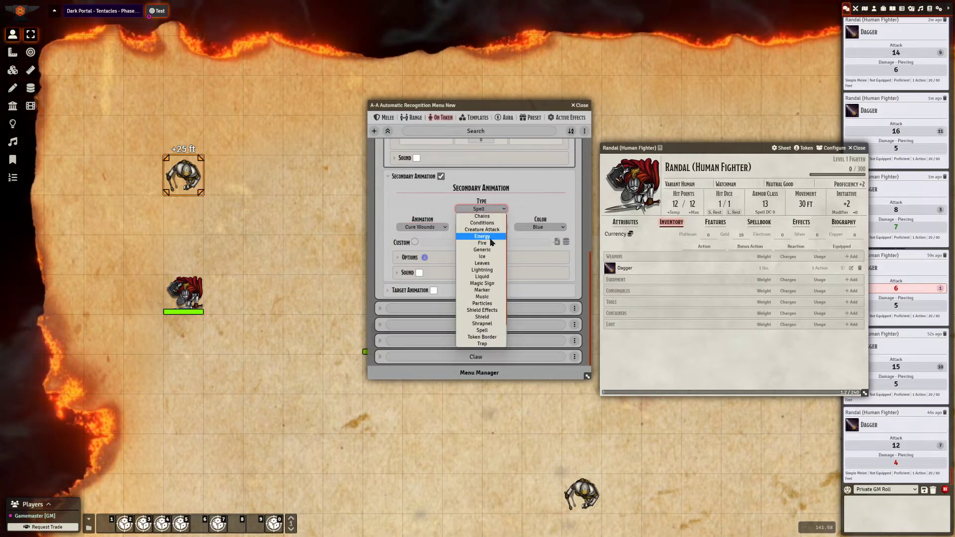
pyautogui.click(487, 249)
pyautogui.click(422, 226)
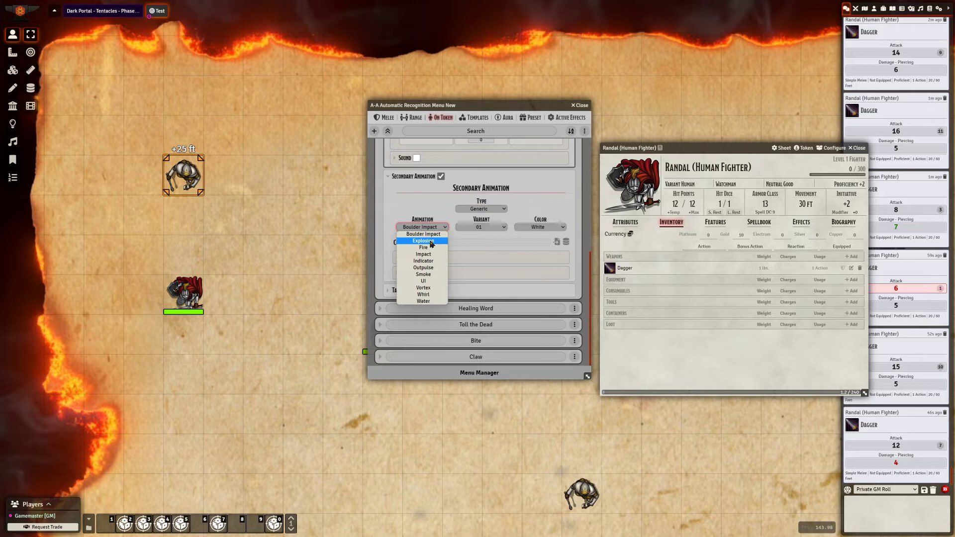
pyautogui.click(422, 245)
# Expand the secondary animation's options and set its Anchor to 0.5, 0.8.
pyautogui.click(433, 257)
pyautogui.moveTo(494, 336); pyautogui.dragTo(470, 336)
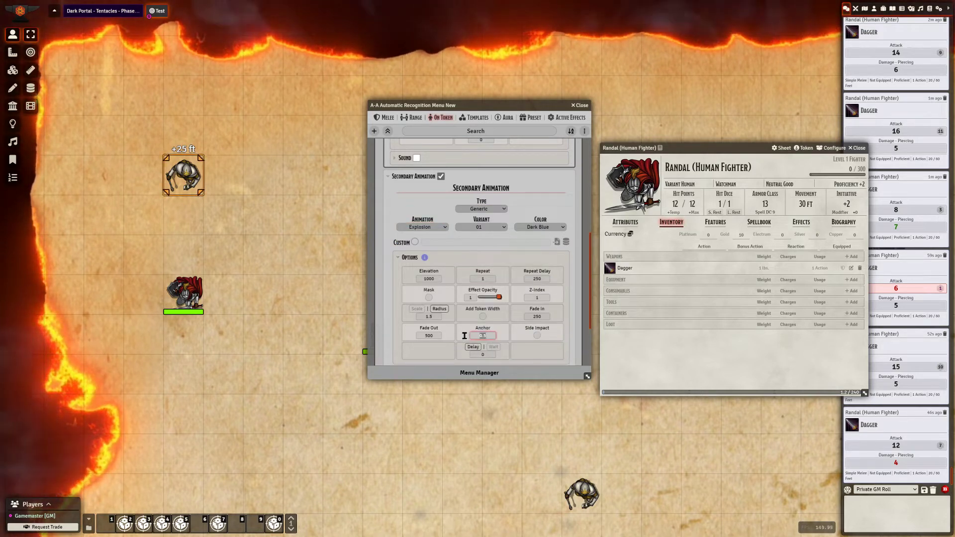
pyautogui.write('0.5')
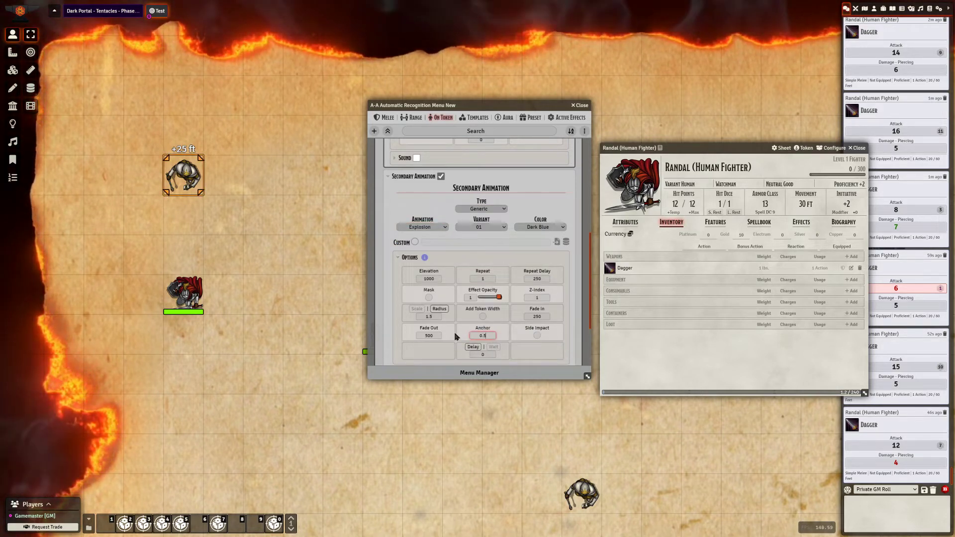
pyautogui.write(', 0.8')
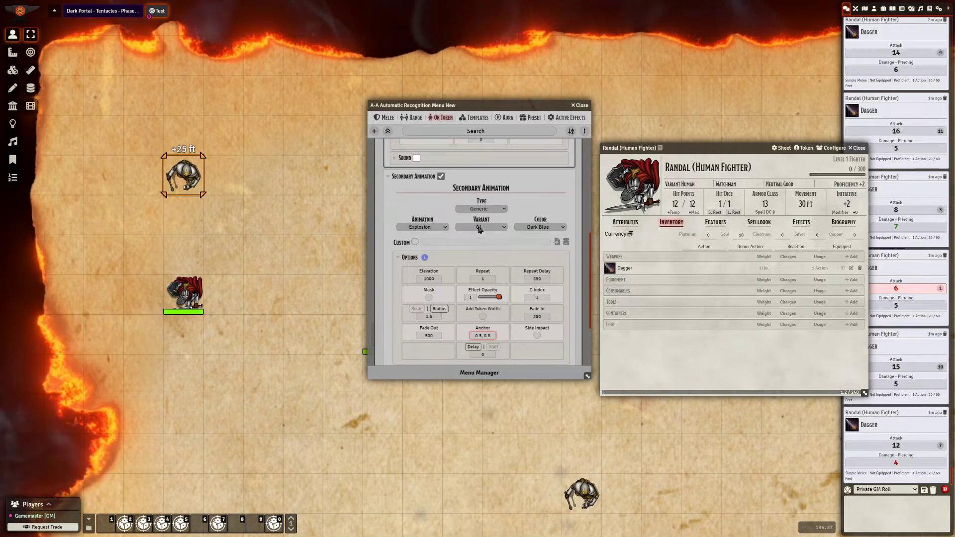
# Set the primary animation's Anchor to 0.8, 0.5 and roll Dagger to test both animations together.
pyautogui.scroll(4, 479, 229)
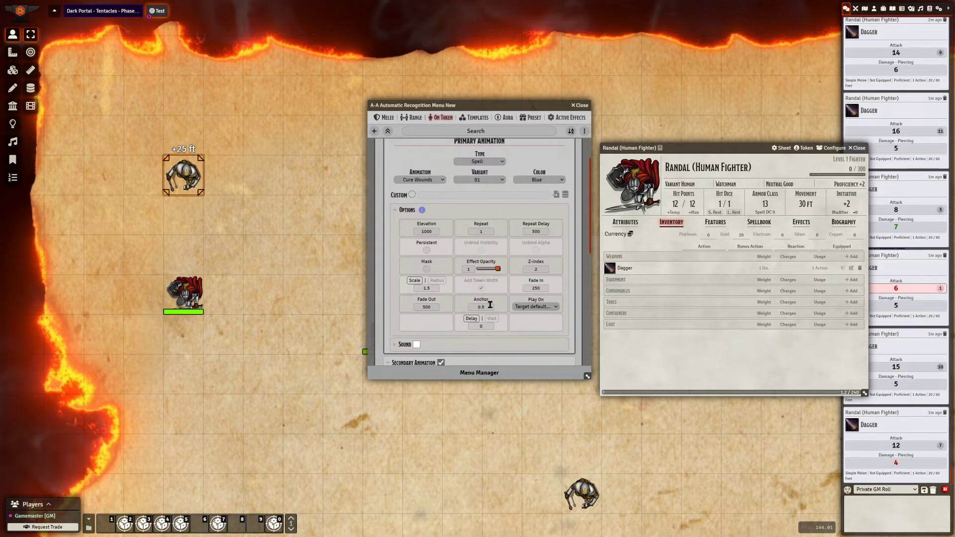
pyautogui.write('.8')
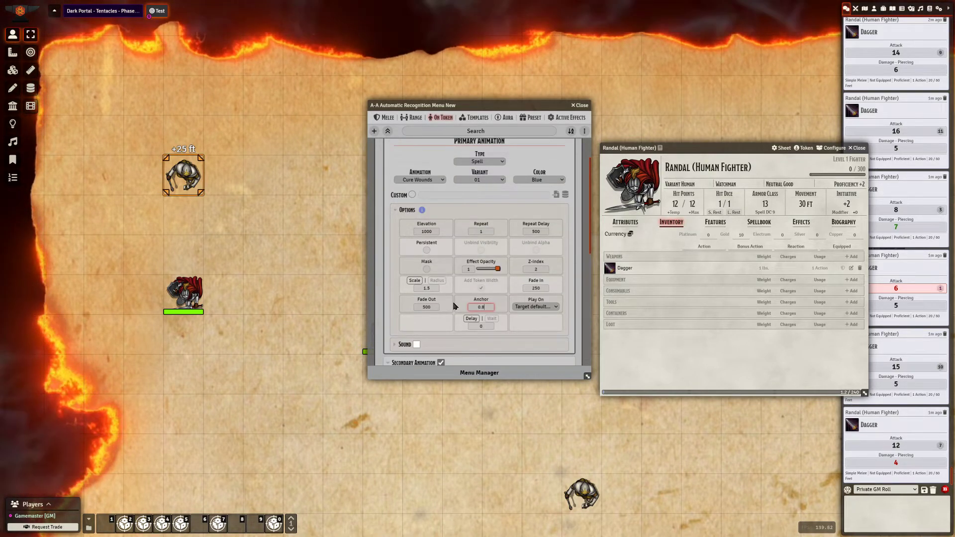
pyautogui.write(', 0.5')
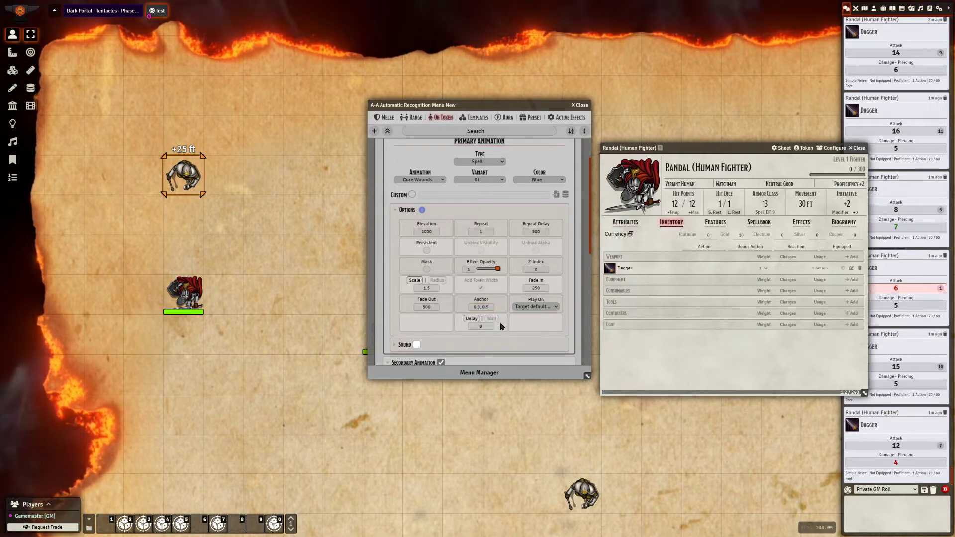
pyautogui.scroll(-5, 499, 318)
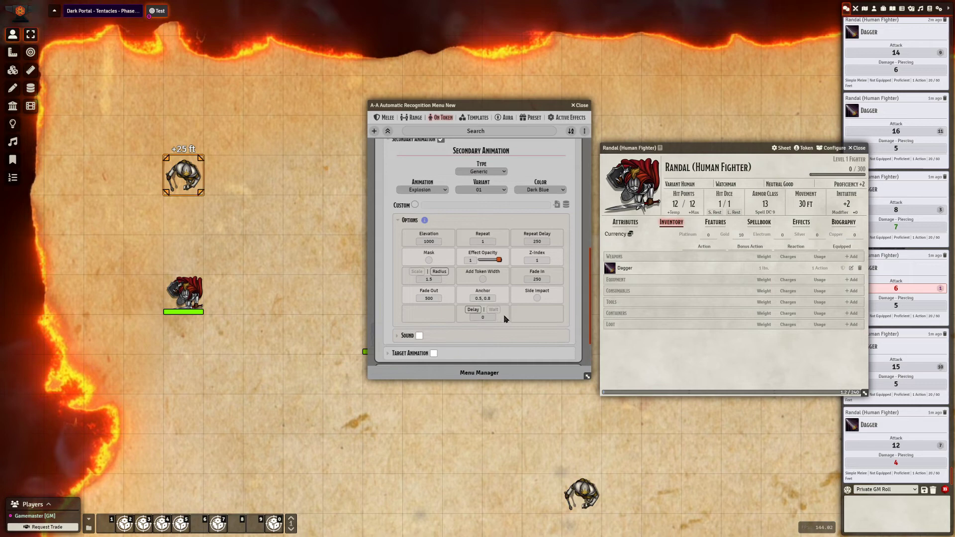
pyautogui.click(609, 268)
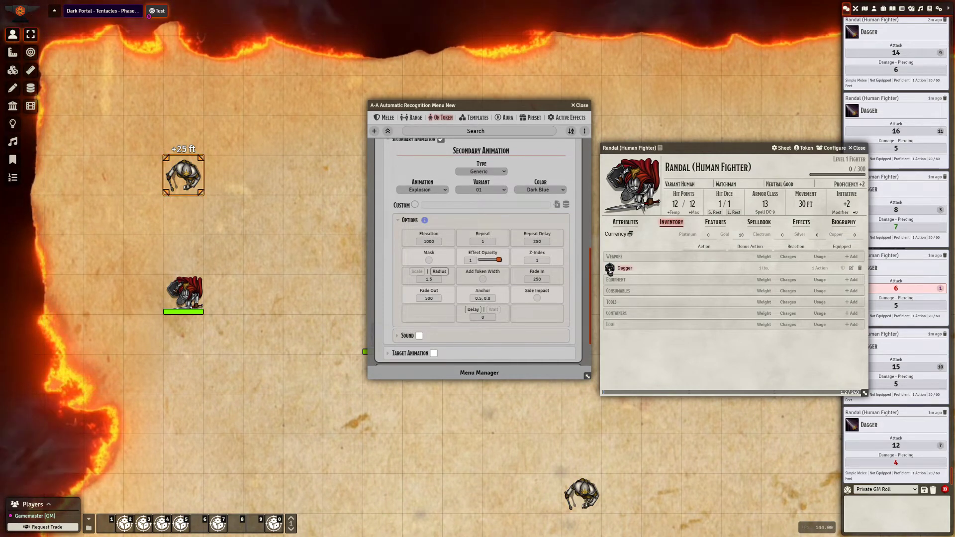
# Switch the primary animation's timing from Delay to Wait and roll Dagger to test the playback order.
pyautogui.scroll(3, 515, 196)
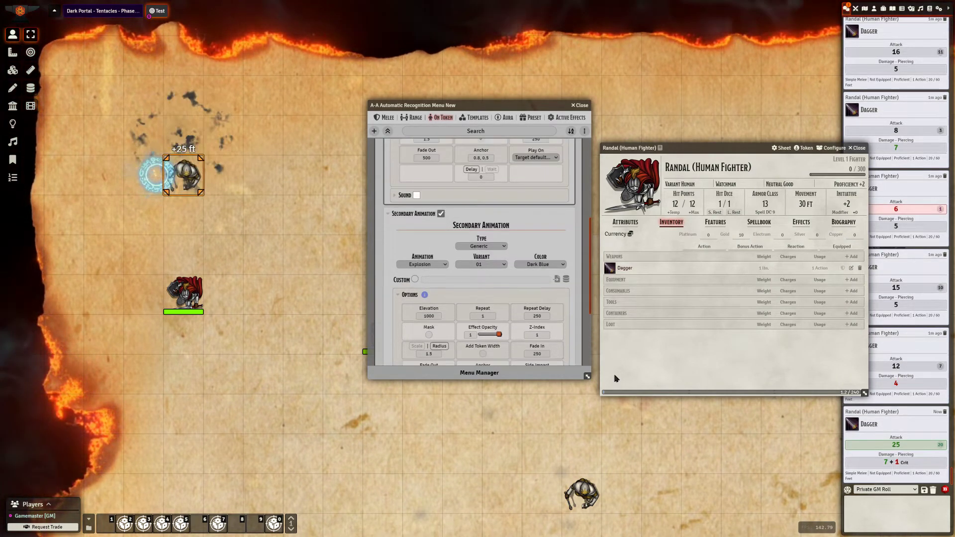
pyautogui.click(520, 212)
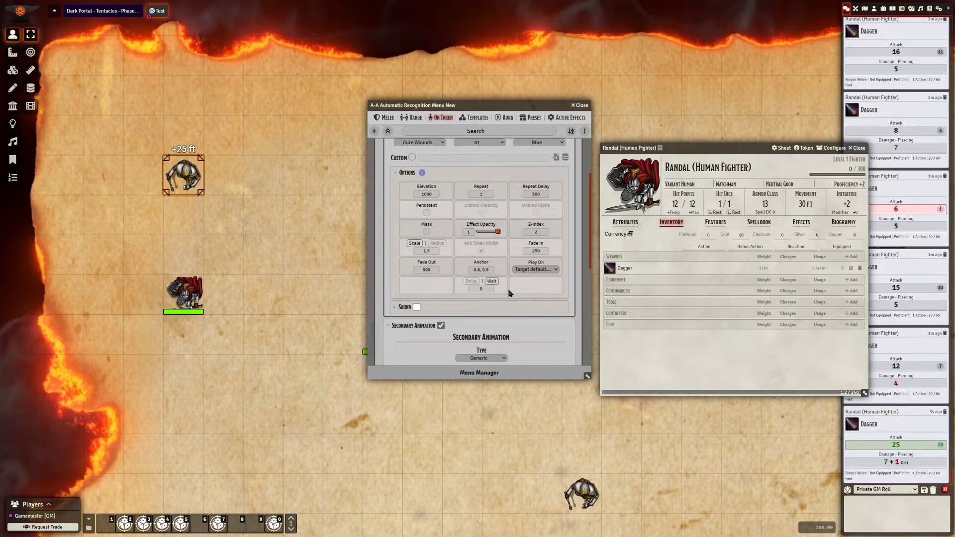
pyautogui.scroll(5, 447, 209)
pyautogui.scroll(-4, 462, 215)
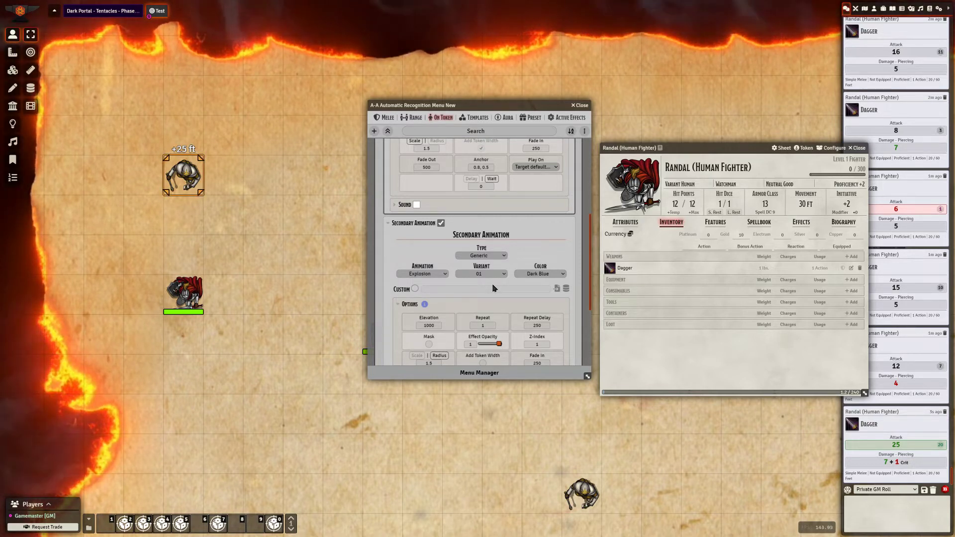
pyautogui.scroll(1, 490, 242)
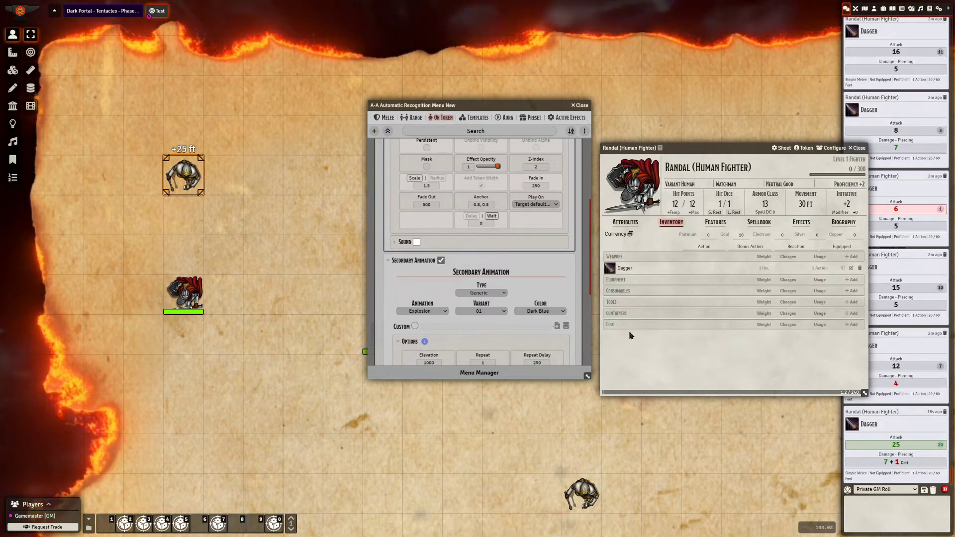
pyautogui.click(609, 269)
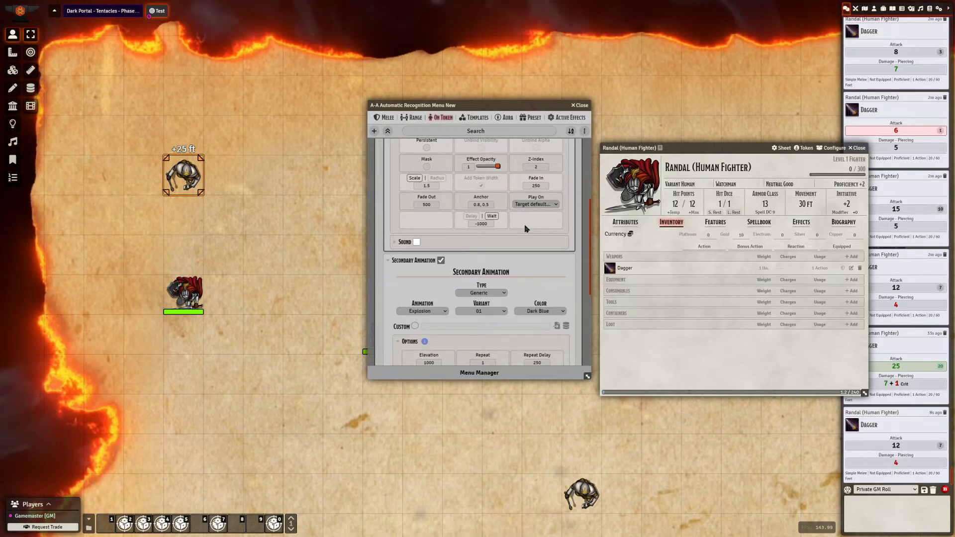
# Roll Dagger with the primary animation's Wait at -1000, and roll it again with the Wait set to -1750.
pyautogui.click(609, 268)
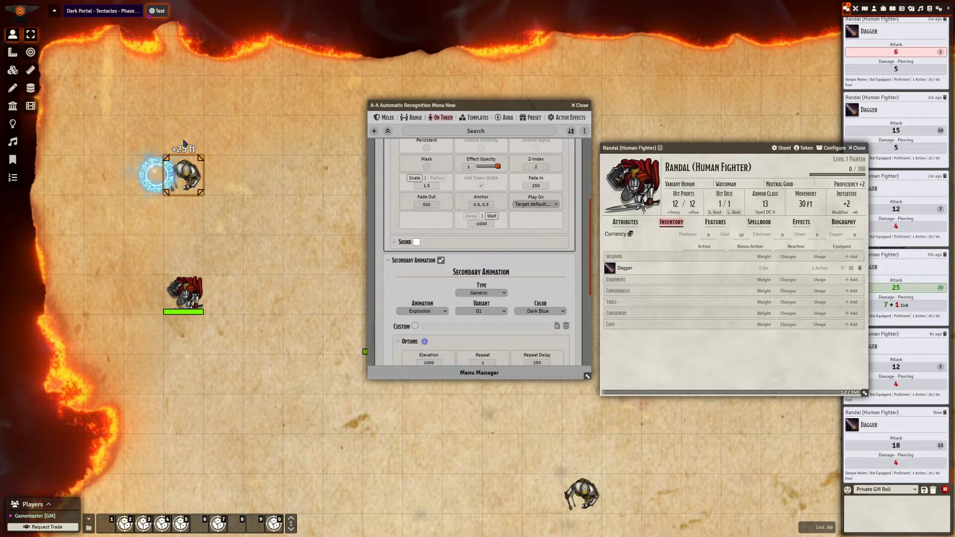
pyautogui.click(480, 225)
pyautogui.write('-1750')
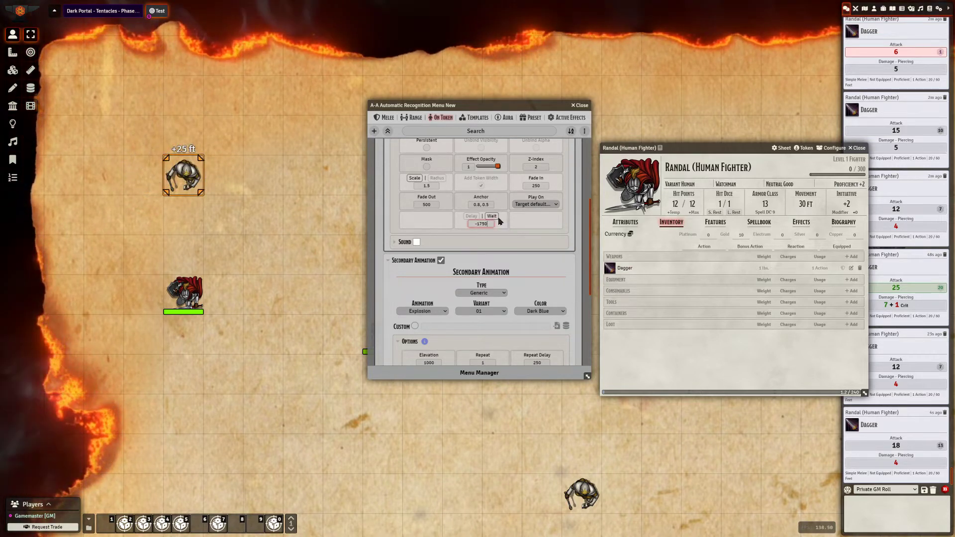
pyautogui.click(611, 269)
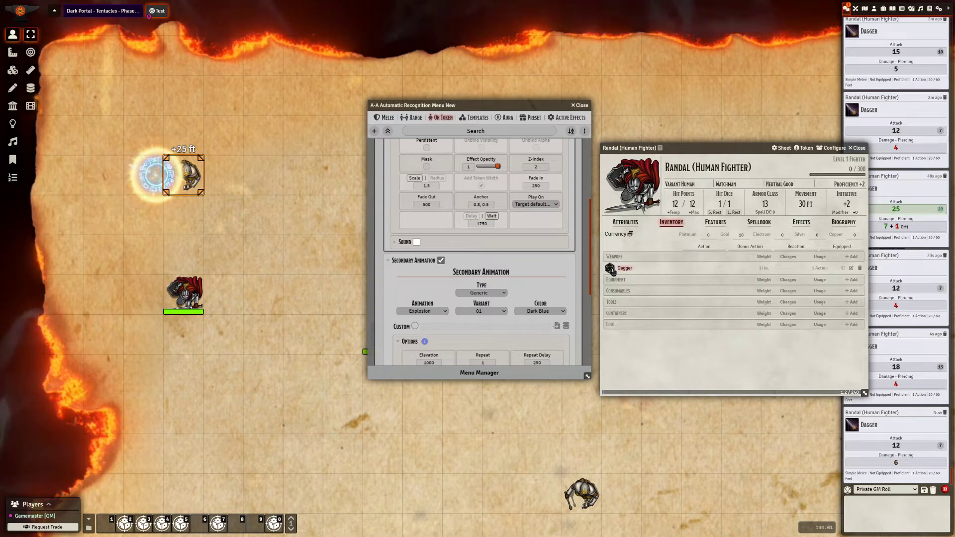
# Set the primary animation's Wait to -2500 and roll Dagger to test the overlap with the secondary animation.
pyautogui.click(477, 224)
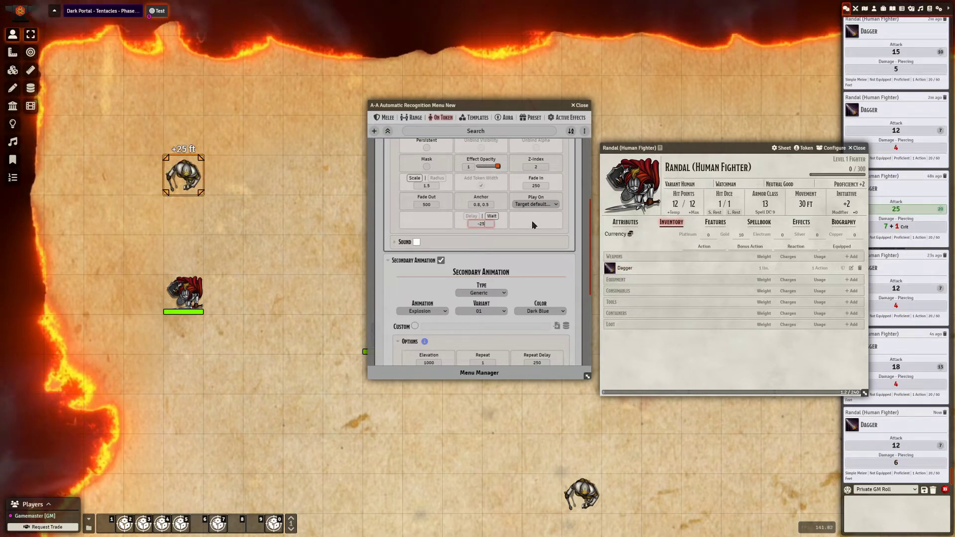
pyautogui.write('-2500')
pyautogui.press('Return')
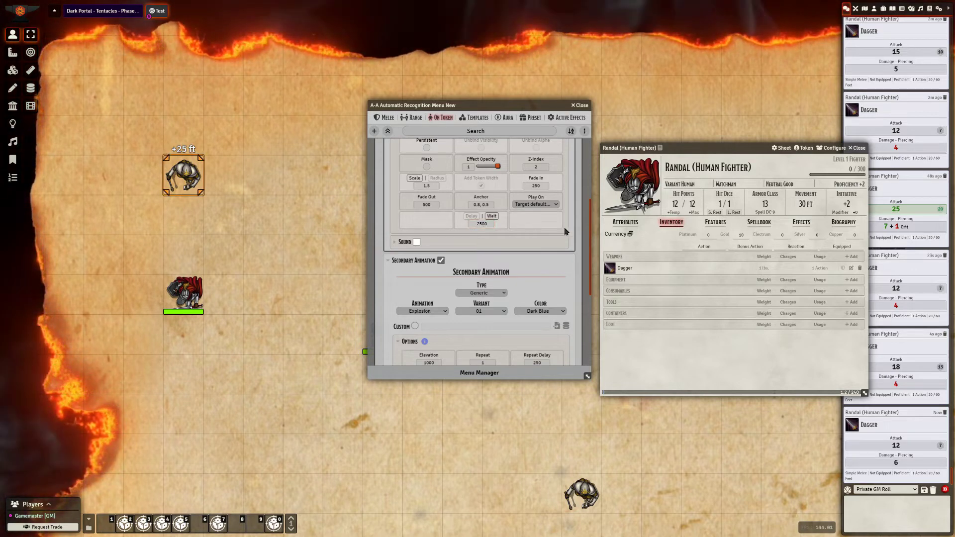
pyautogui.click(609, 268)
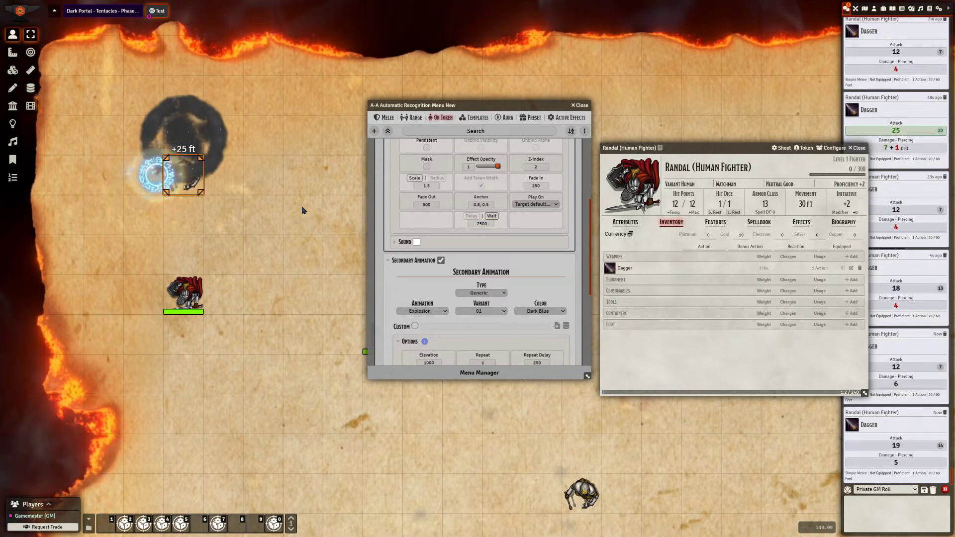
# Enable the source animation for the Dagger entry.
pyautogui.scroll(3, 404, 233)
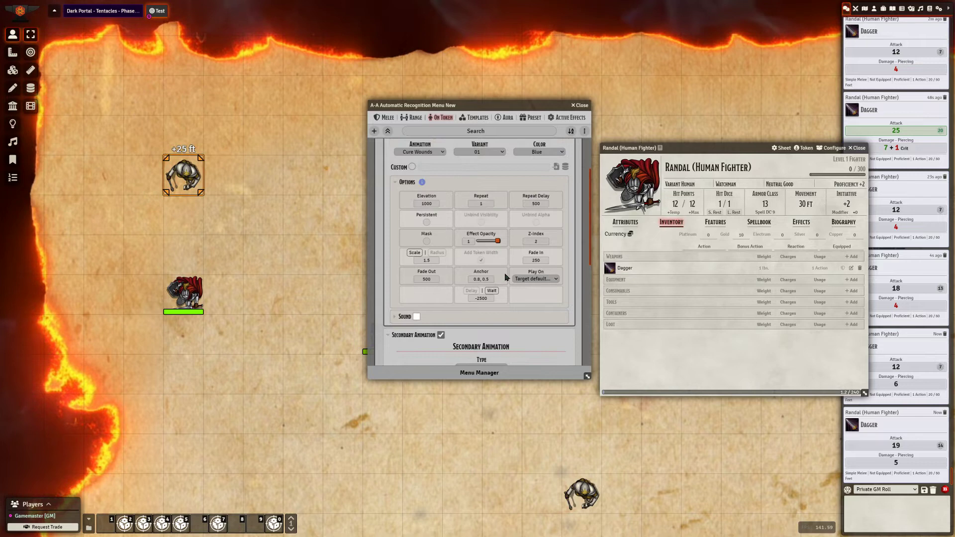
pyautogui.scroll(3, 478, 251)
pyautogui.click(433, 173)
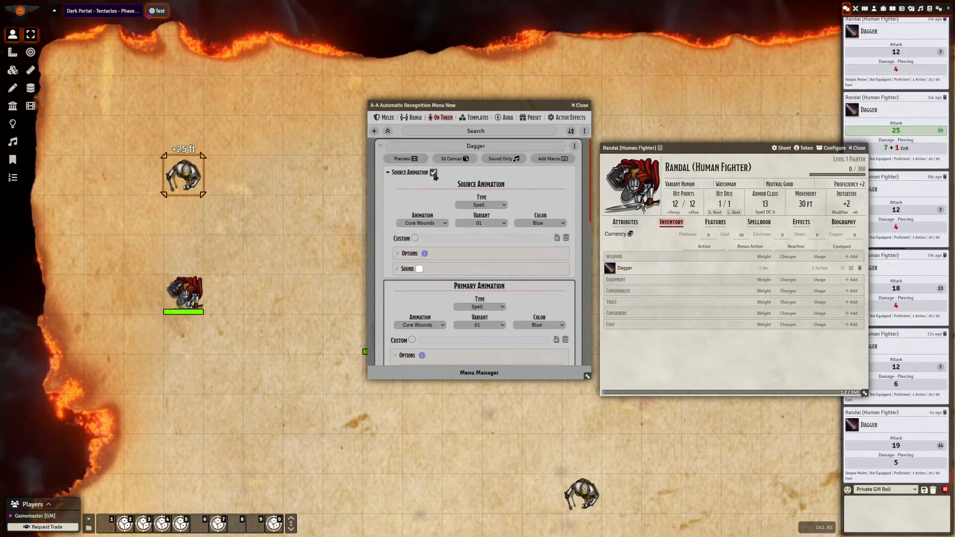
# Expand the source animation's options and enable the target animation for the Dagger entry.
pyautogui.click(454, 254)
pyautogui.scroll(-3, 505, 267)
pyautogui.scroll(-8, 503, 262)
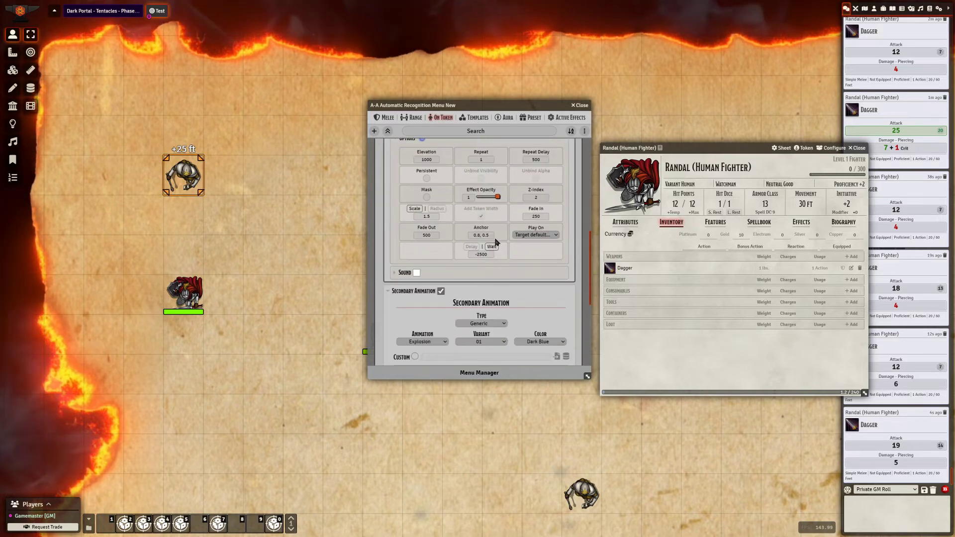
pyautogui.click(434, 282)
pyautogui.scroll(-3, 437, 279)
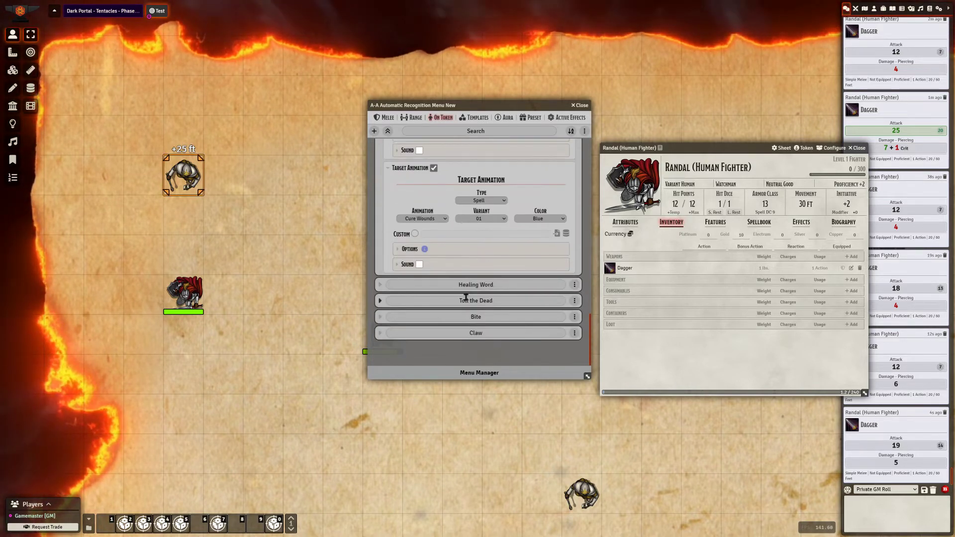
# Expand the target animation's sound settings and collapse the primary animation's options.
pyautogui.click(437, 267)
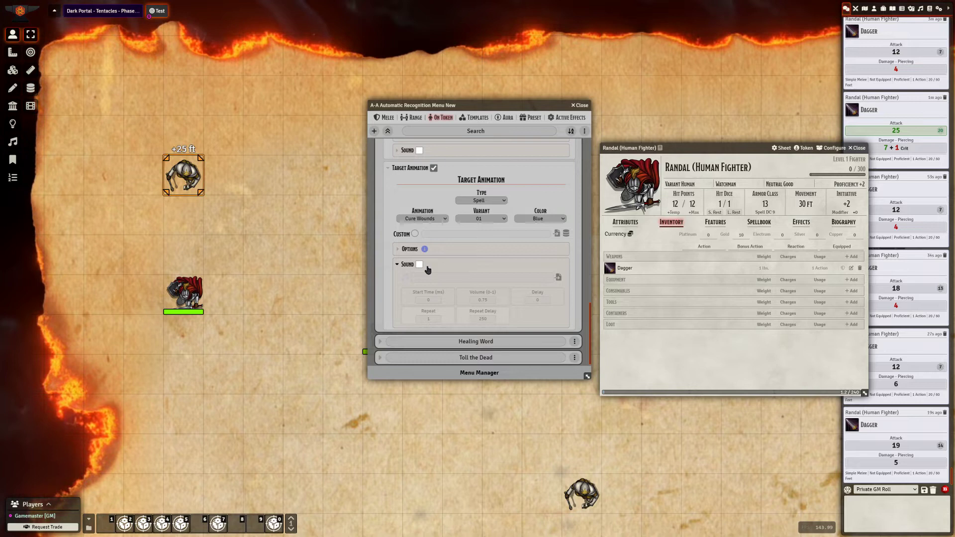
pyautogui.scroll(3, 442, 253)
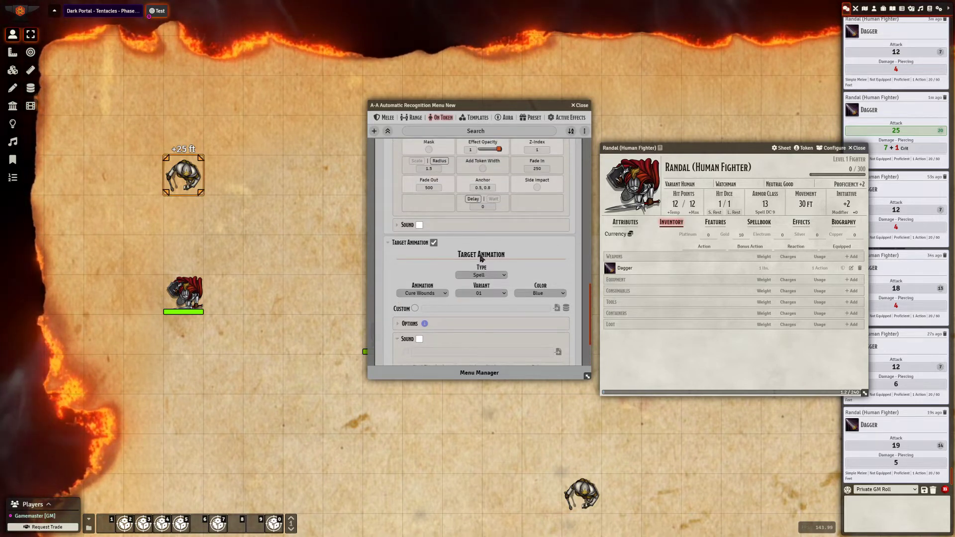
pyautogui.click(468, 248)
pyautogui.scroll(5, 477, 239)
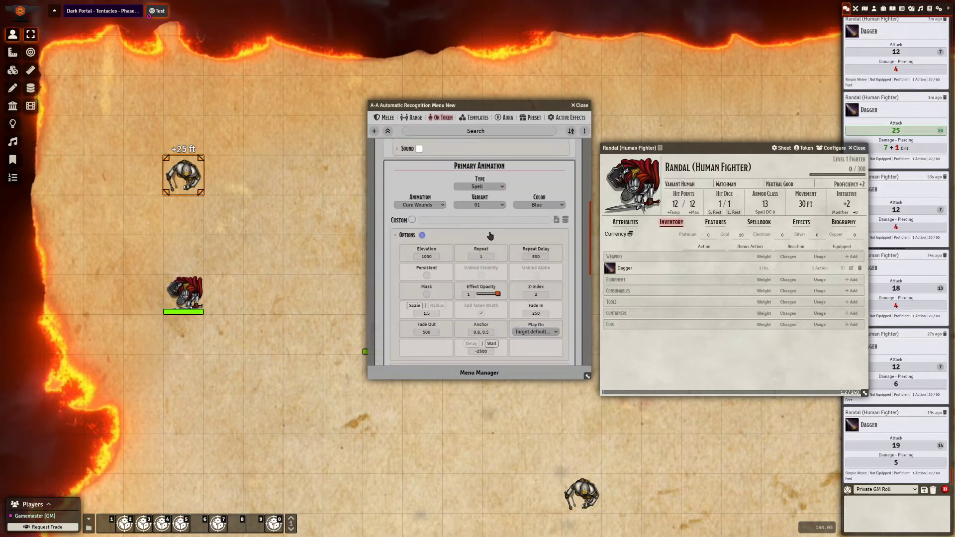
pyautogui.scroll(-1, 451, 176)
pyautogui.click(506, 219)
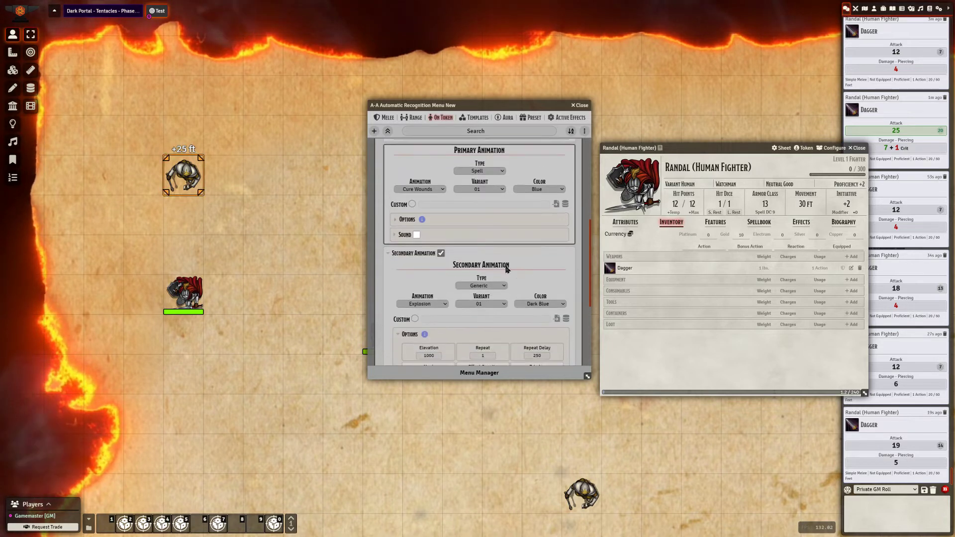
# Switch the timing of both the source animation and the primary animation to Delay.
pyautogui.scroll(2, 506, 269)
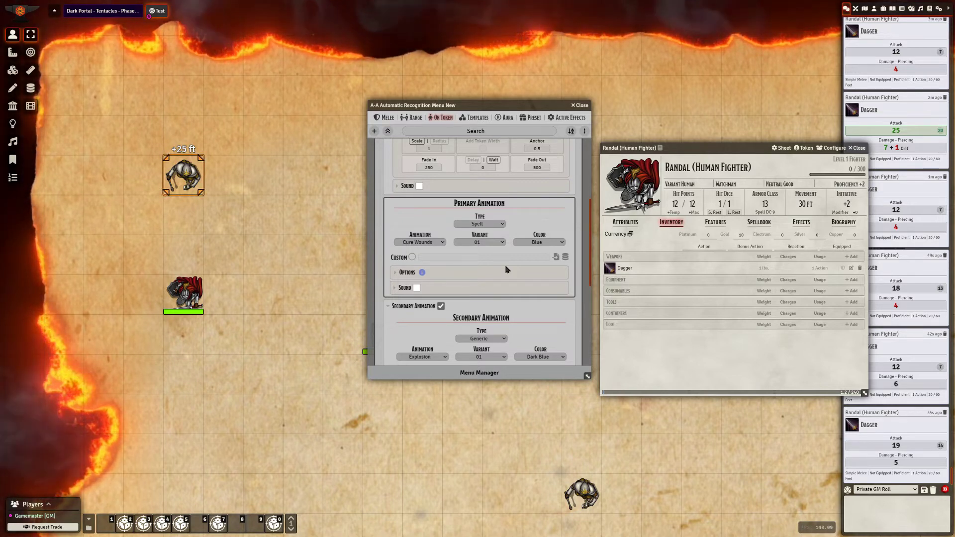
pyautogui.scroll(5, 506, 269)
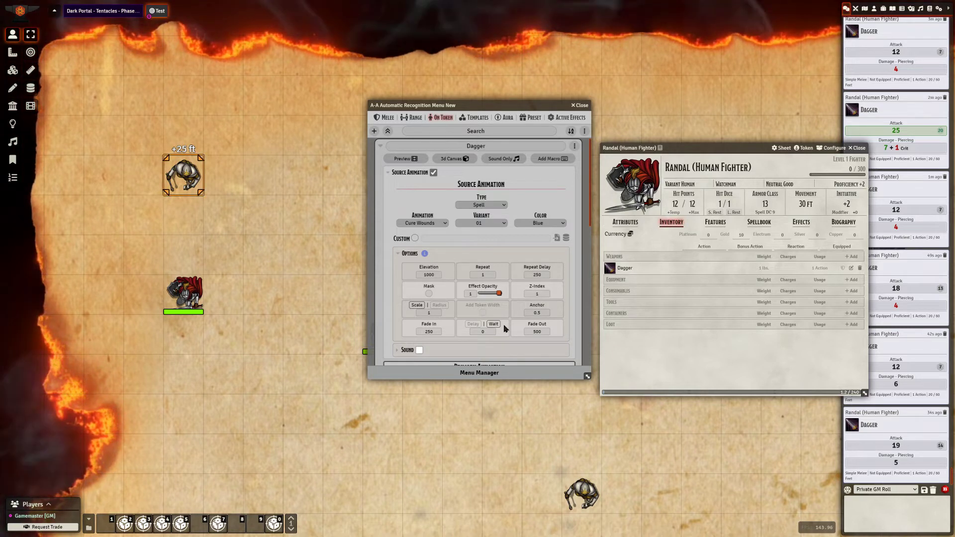
pyautogui.scroll(-2, 499, 315)
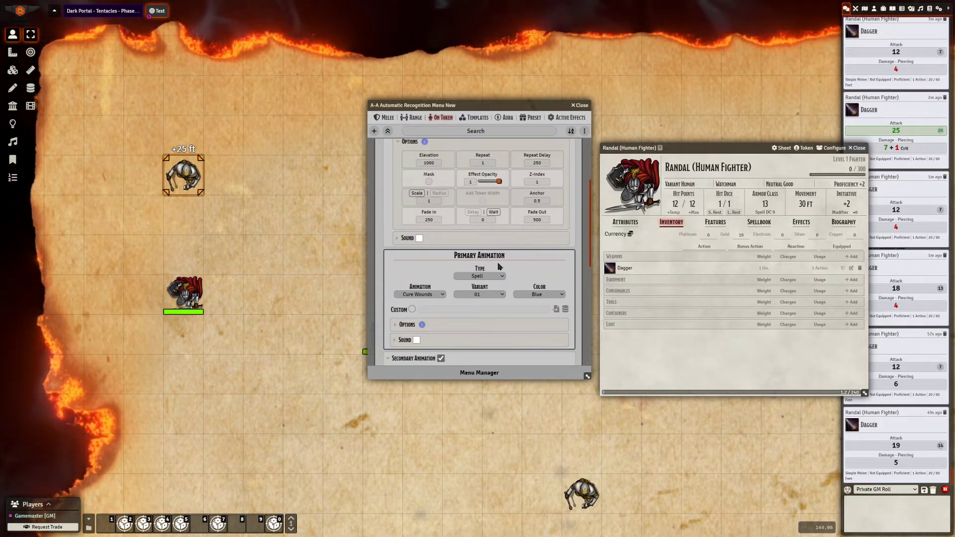
pyautogui.scroll(2, 502, 324)
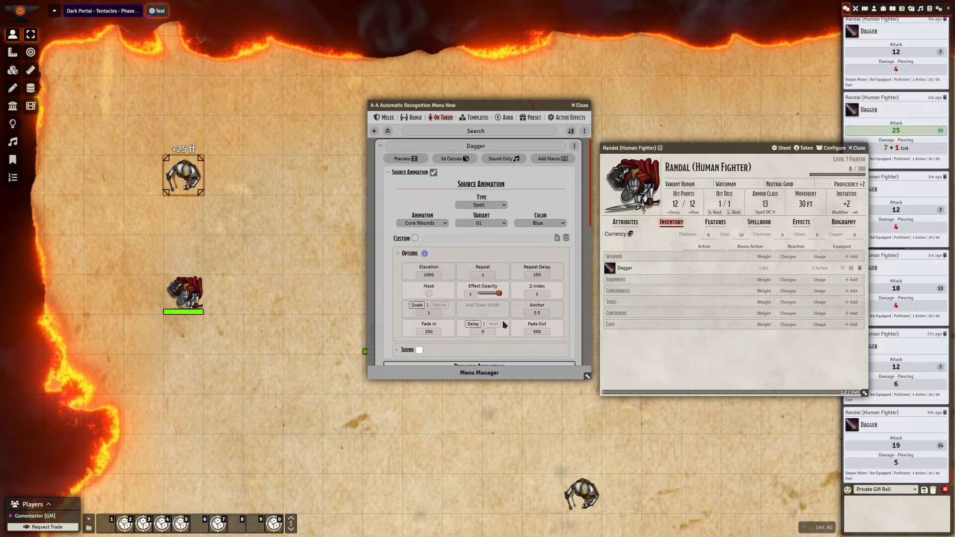
pyautogui.scroll(-5, 482, 214)
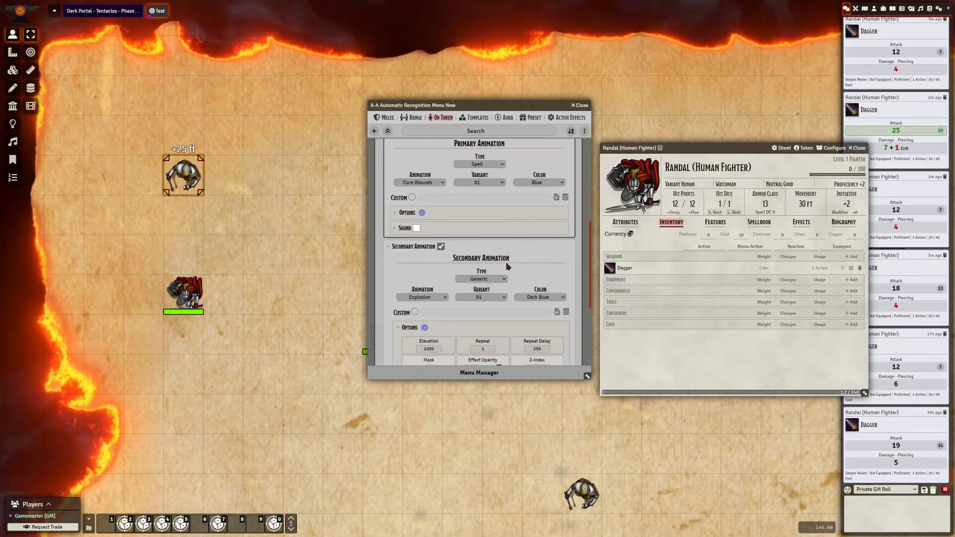
pyautogui.scroll(1, 485, 238)
pyautogui.click(475, 321)
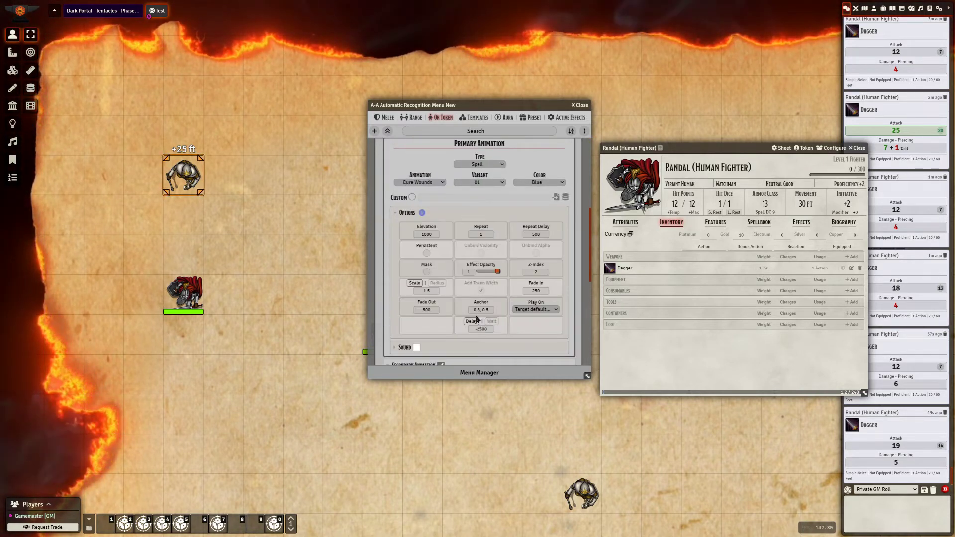
# Collapse the secondary animation's options and set the target animation to type Lightning with the Static Electricity animation.
pyautogui.scroll(-4, 502, 261)
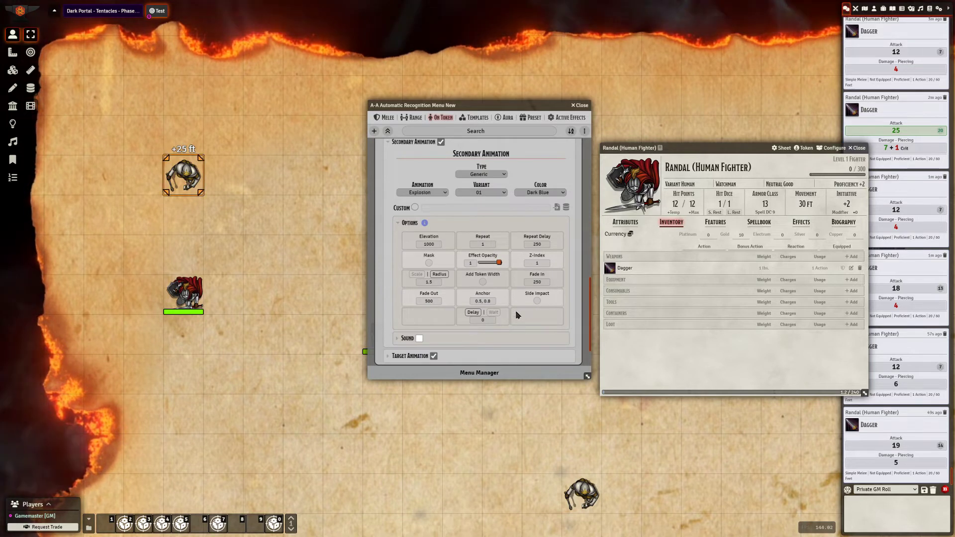
pyautogui.click(438, 226)
pyautogui.click(442, 257)
pyautogui.scroll(-2, 439, 248)
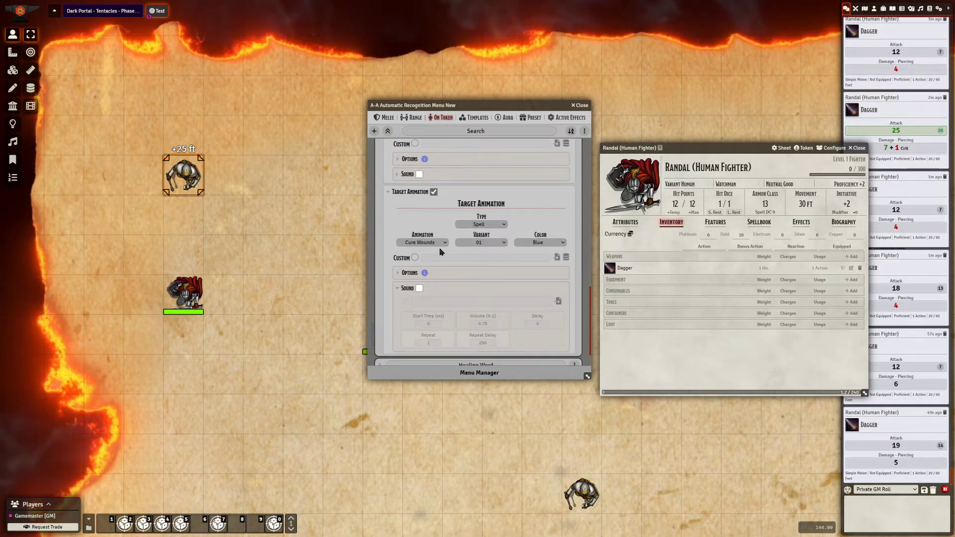
pyautogui.click(439, 243)
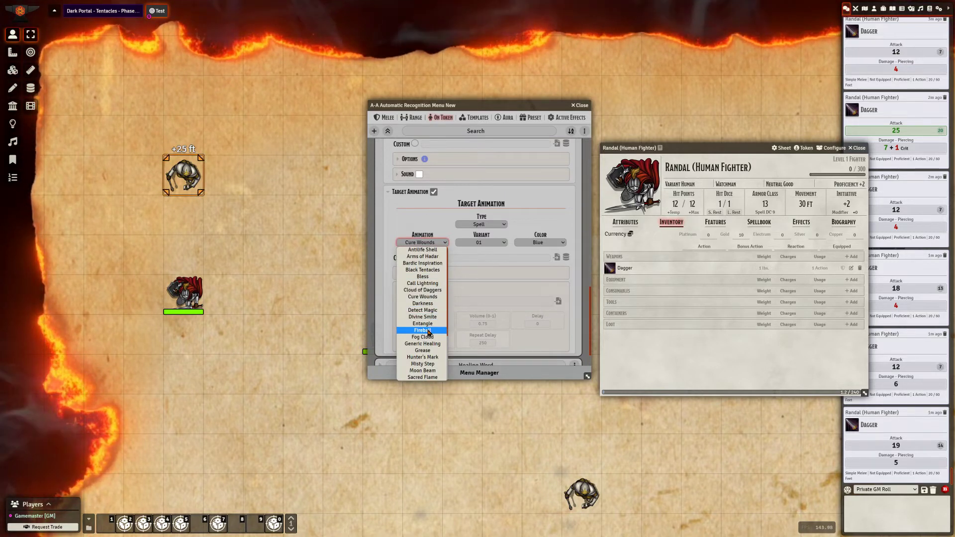
pyautogui.click(431, 232)
pyautogui.click(489, 226)
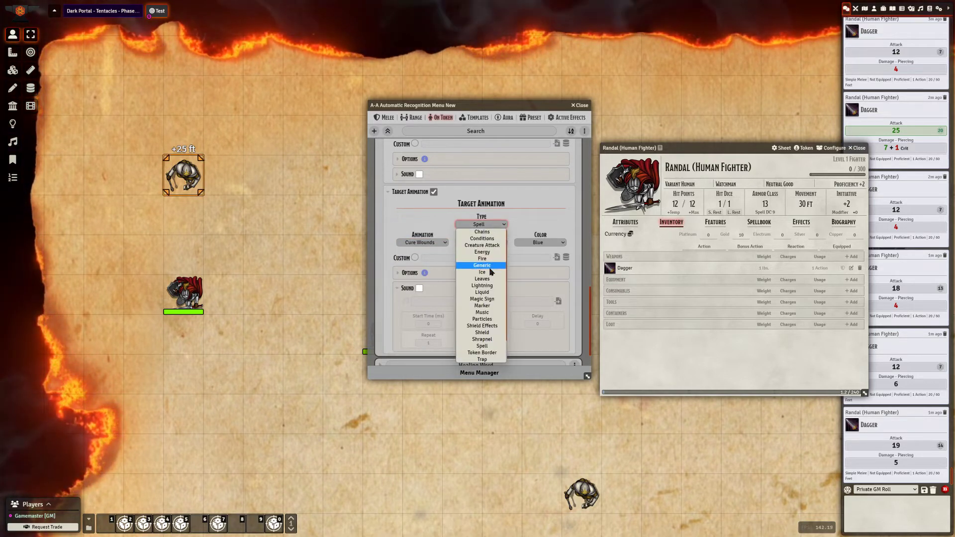
pyautogui.click(484, 281)
pyautogui.click(434, 243)
pyautogui.click(436, 265)
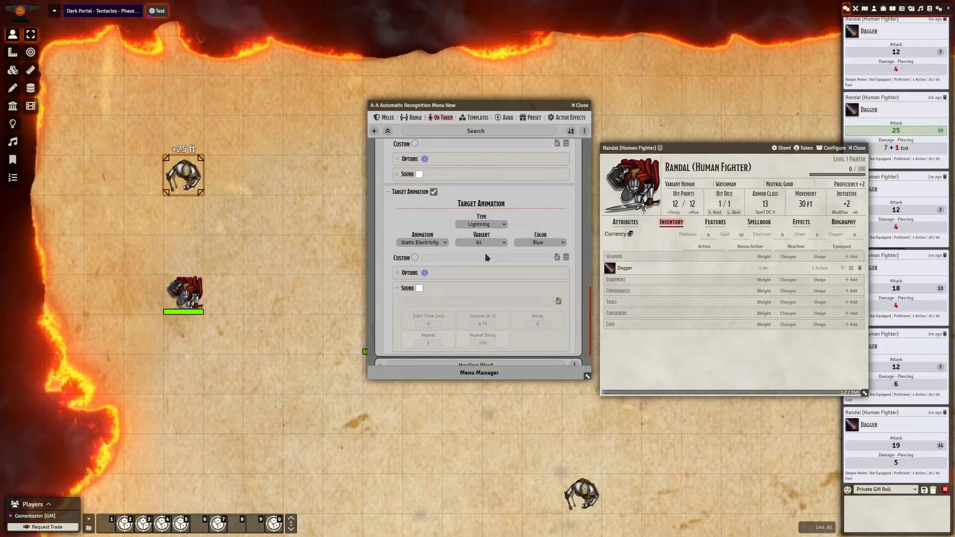
# Expand the target animation's options and set its Anchor to 1.
pyautogui.click(447, 273)
pyautogui.scroll(-2, 497, 283)
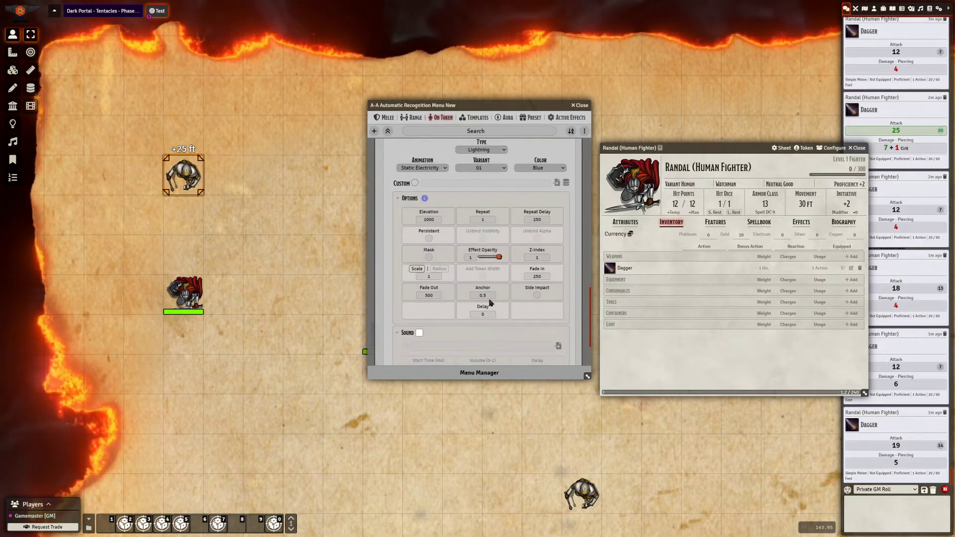
pyautogui.doubleClick(485, 296)
pyautogui.write('1')
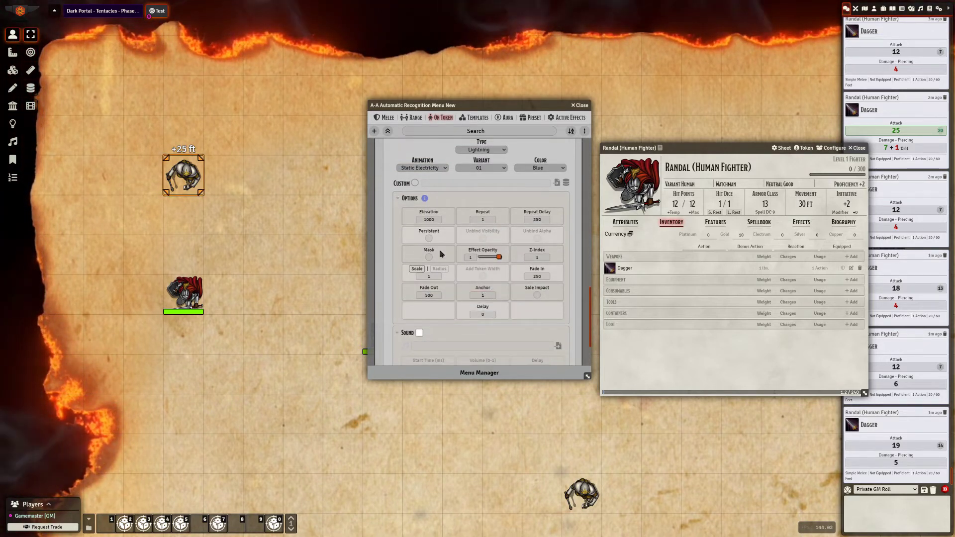
# Set the source animation to type Liquid with the Blob animation.
pyautogui.scroll(5, 471, 255)
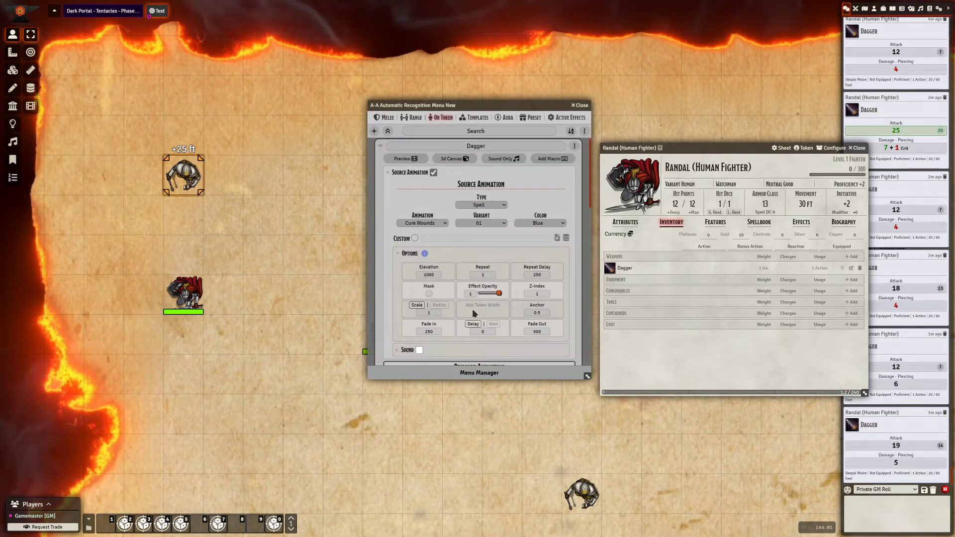
pyautogui.click(422, 222)
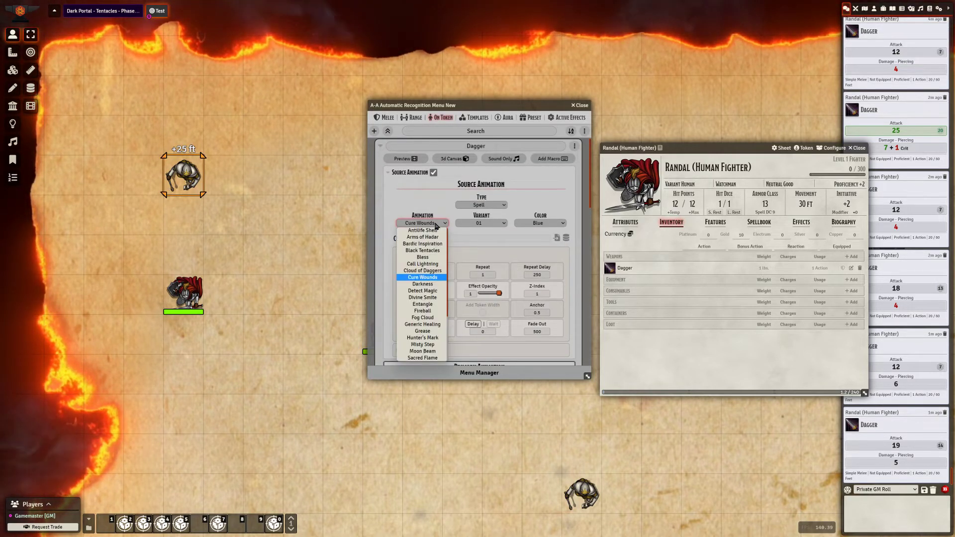
pyautogui.click(486, 213)
pyautogui.click(481, 205)
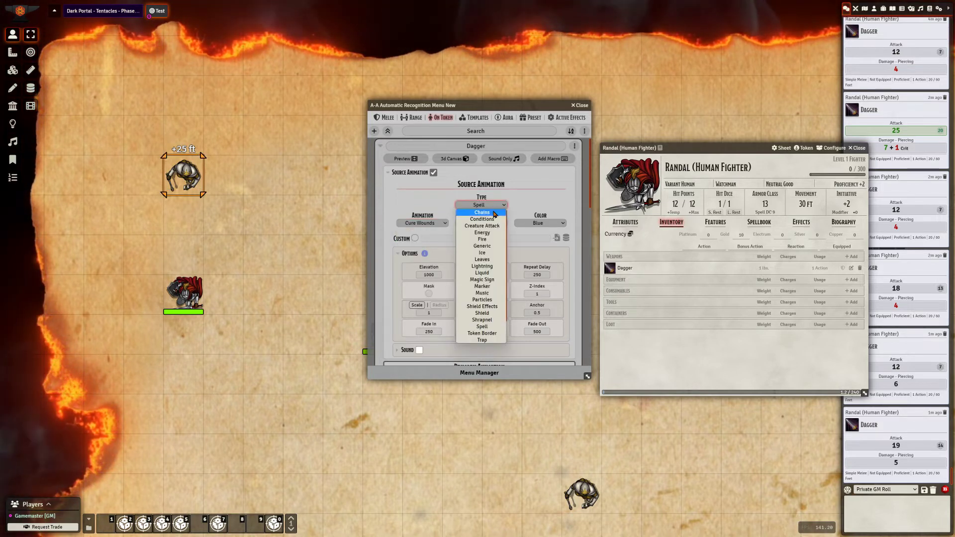
pyautogui.click(481, 273)
pyautogui.click(434, 223)
pyautogui.click(423, 237)
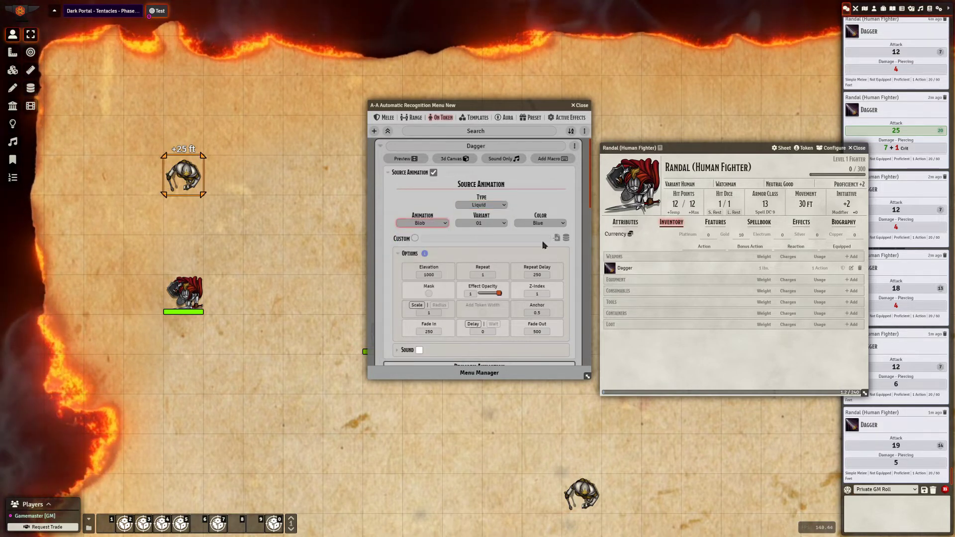
# Set the source animation's Anchor to 0.
pyautogui.click(489, 332)
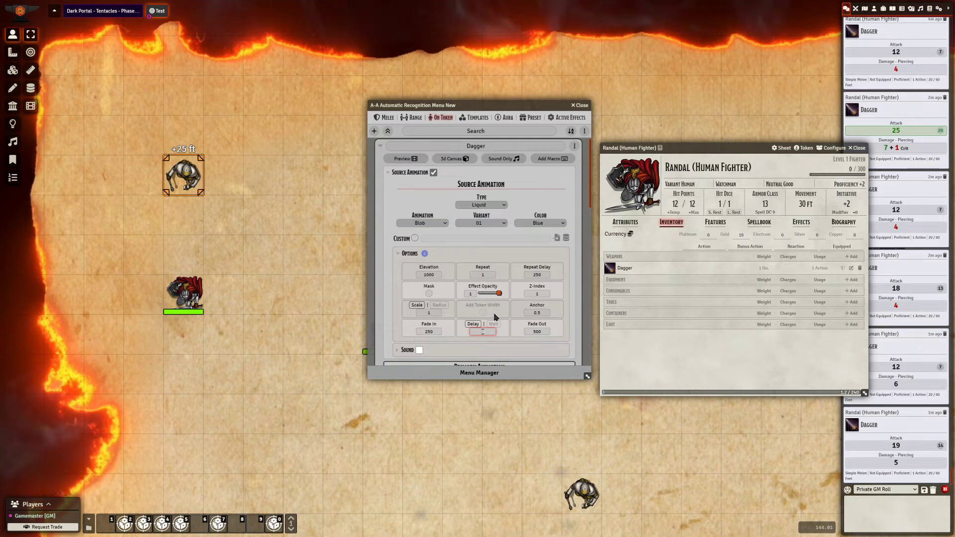
pyautogui.click(540, 313)
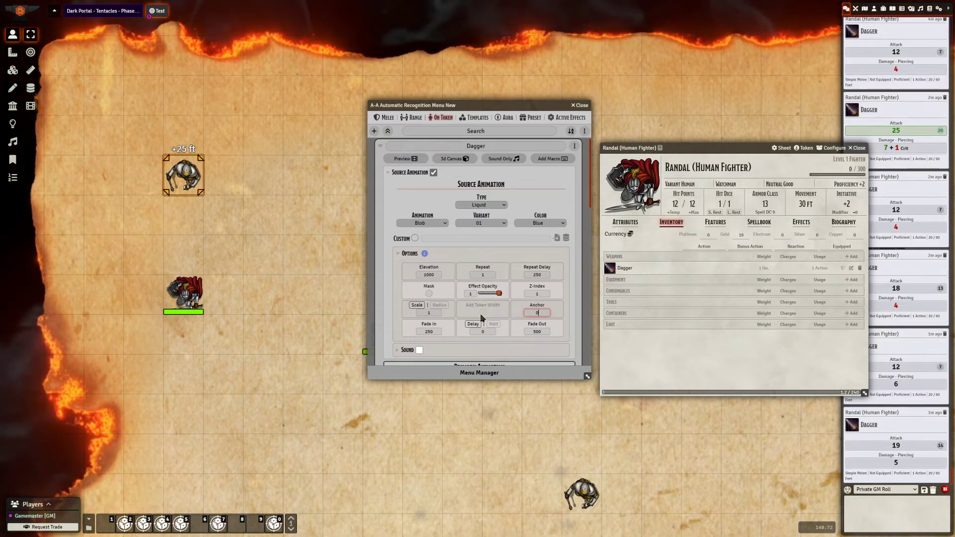
pyautogui.click(396, 277)
# Roll Dagger twice to test the animation sequence, and check the Sequencer Effects manager for running effects.
pyautogui.scroll(-5, 482, 262)
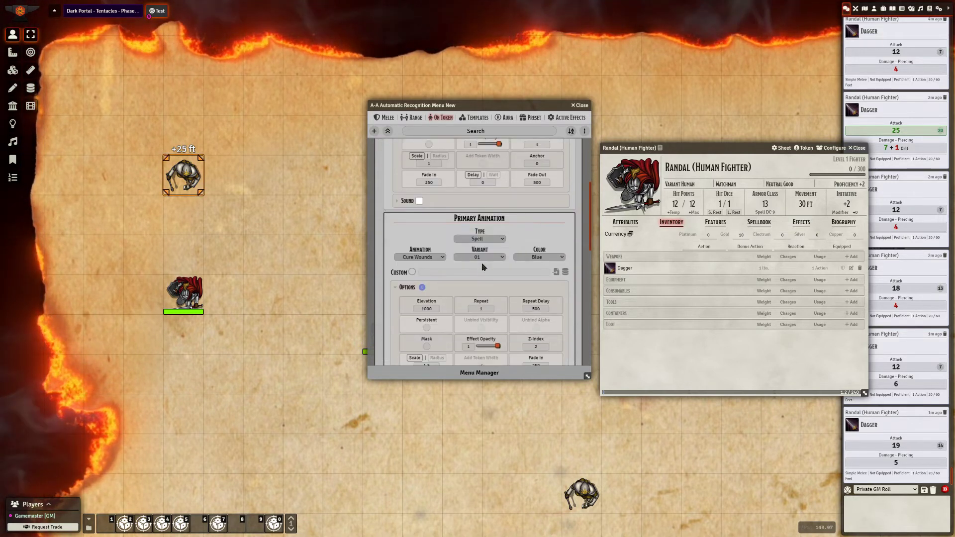
pyautogui.scroll(-3, 499, 296)
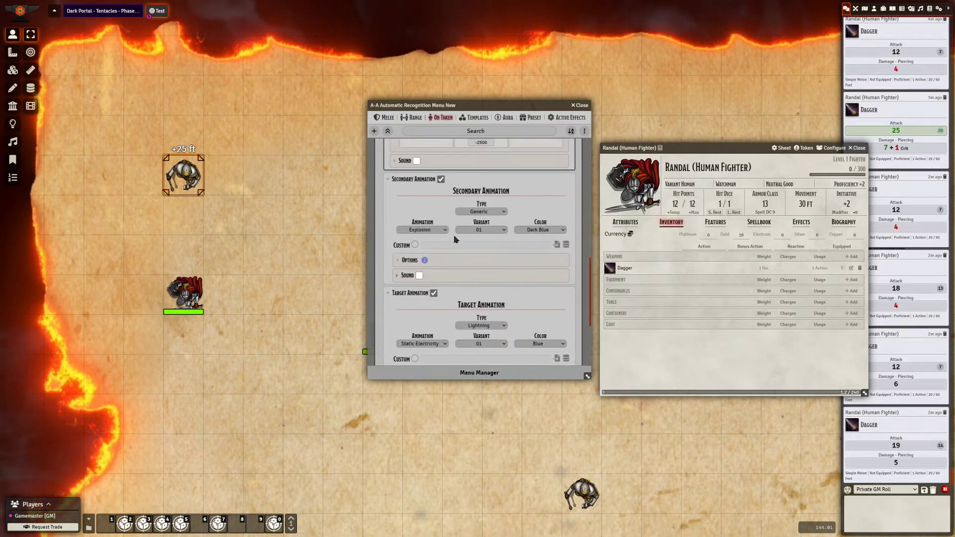
pyautogui.scroll(-3, 460, 260)
pyautogui.scroll(-3, 524, 242)
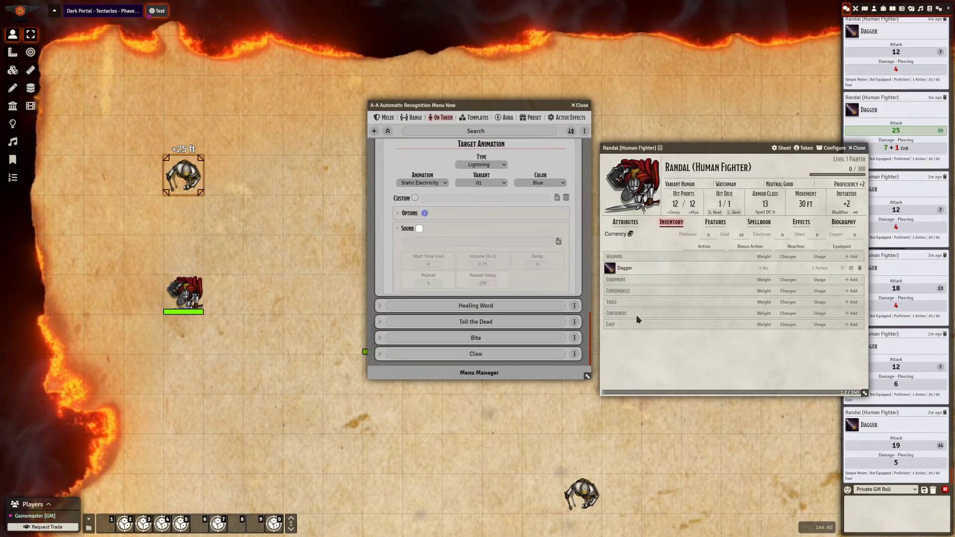
pyautogui.click(610, 269)
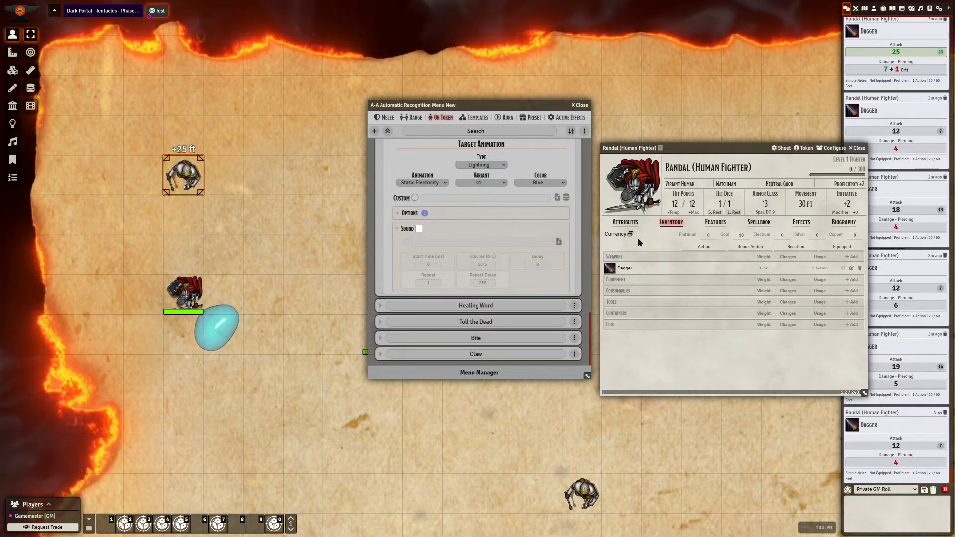
pyautogui.click(611, 269)
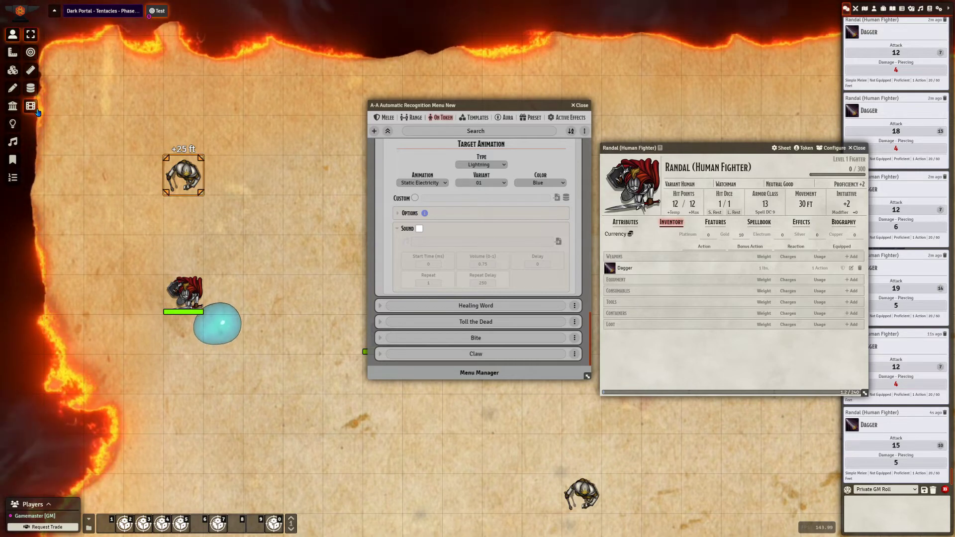
pyautogui.click(52, 103)
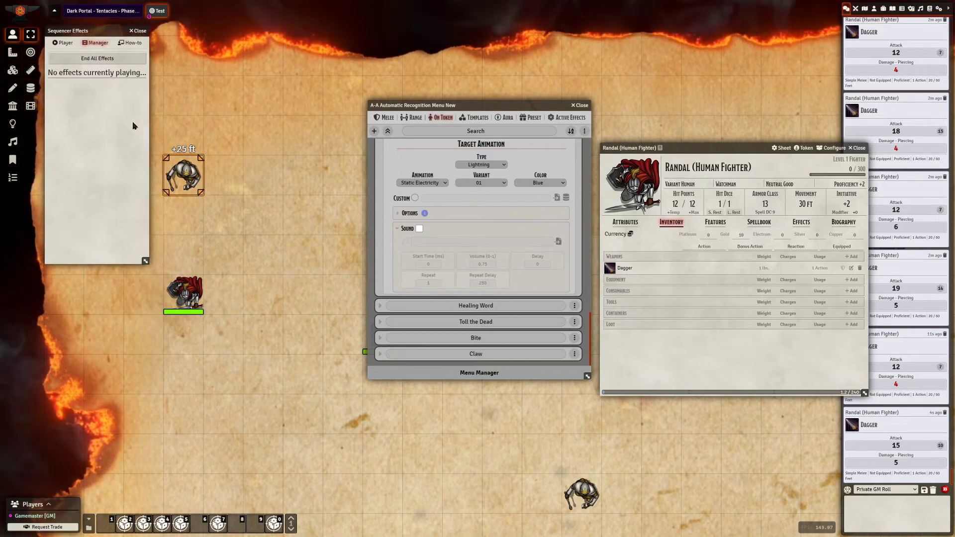
pyautogui.doubleClick(75, 30)
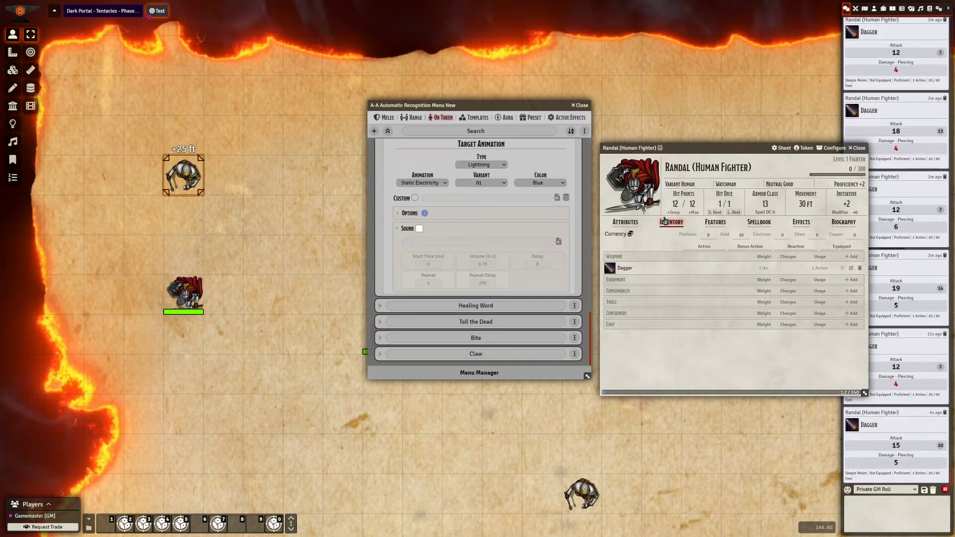
# Switch the primary animation's timing back to Wait.
pyautogui.scroll(10, 491, 251)
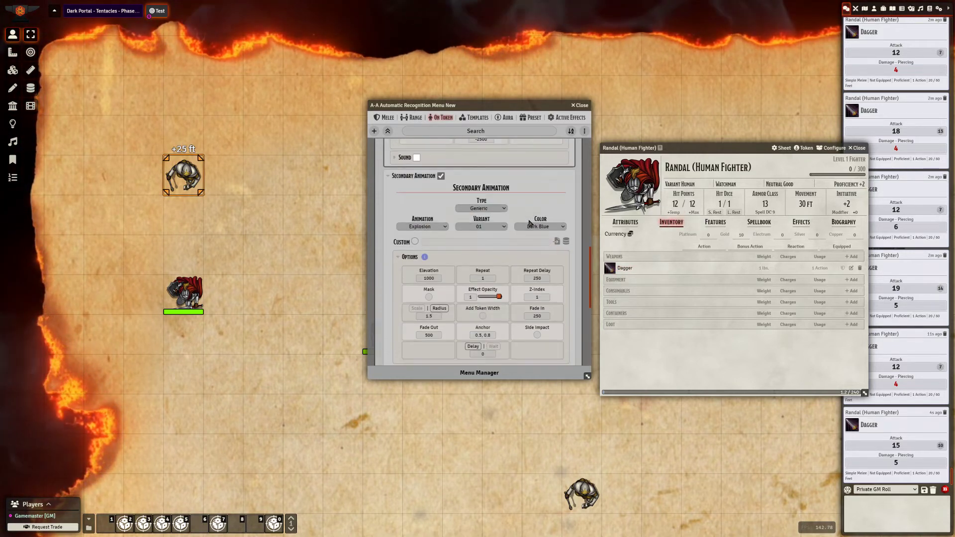
pyautogui.scroll(3, 497, 231)
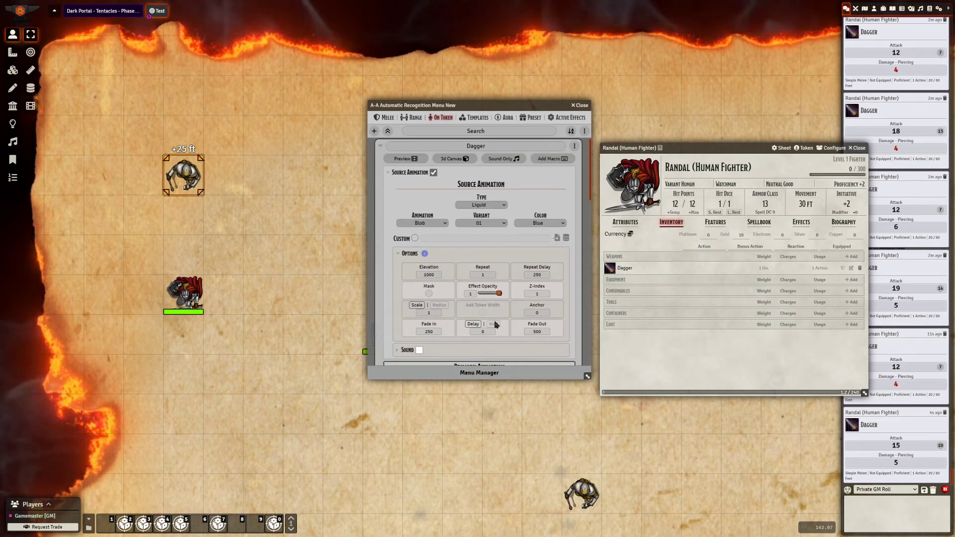
pyautogui.scroll(-4, 528, 268)
pyautogui.scroll(-2, 512, 279)
pyautogui.click(491, 284)
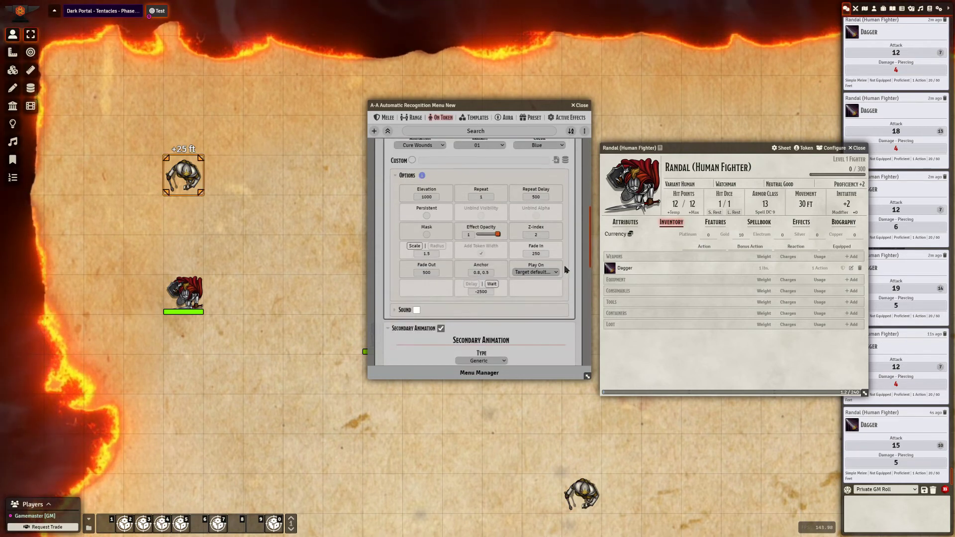
# Set the primary animation's Wait value to 0 and roll Dagger to test the animation sequence.
pyautogui.scroll(-3, 495, 294)
pyautogui.scroll(3, 495, 293)
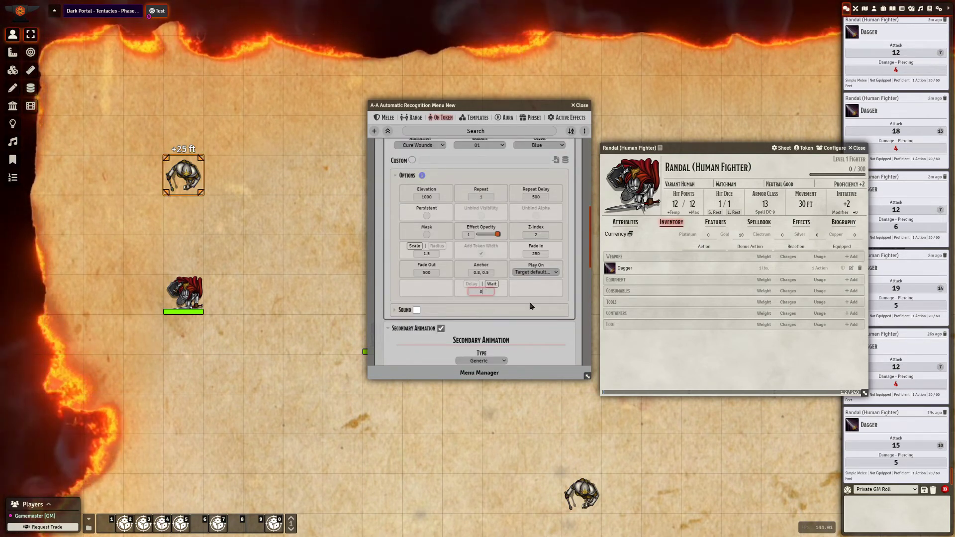
pyautogui.scroll(-5, 497, 271)
pyautogui.scroll(-2, 497, 249)
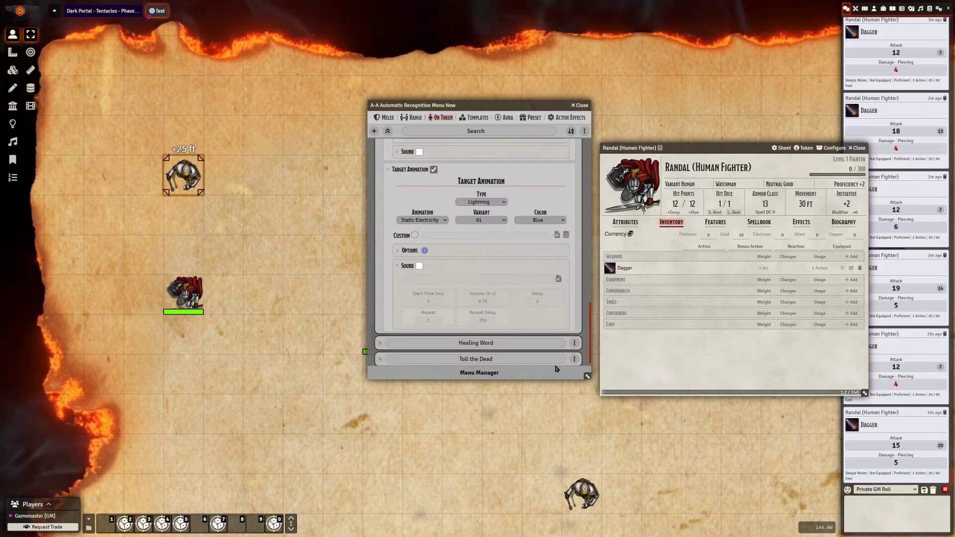
pyautogui.click(517, 266)
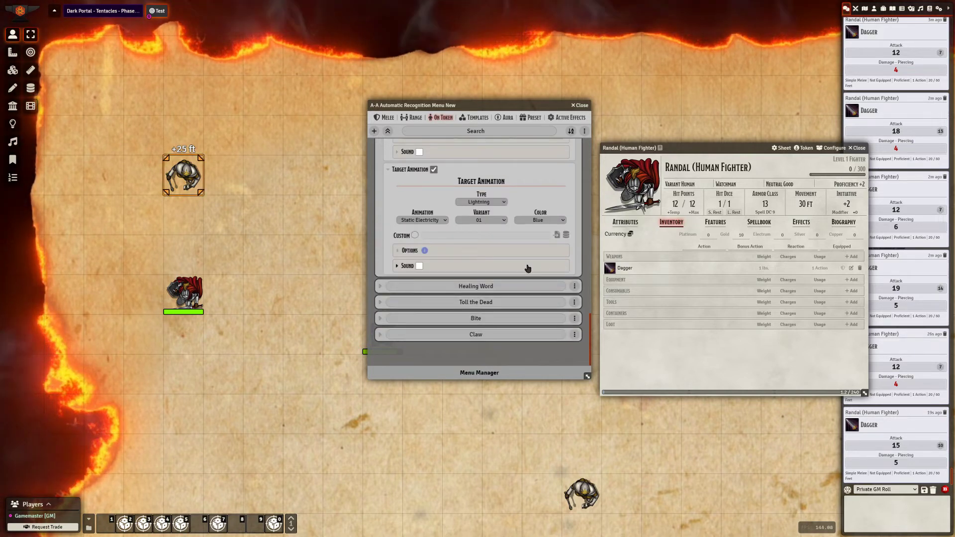
pyautogui.click(522, 267)
pyautogui.click(610, 268)
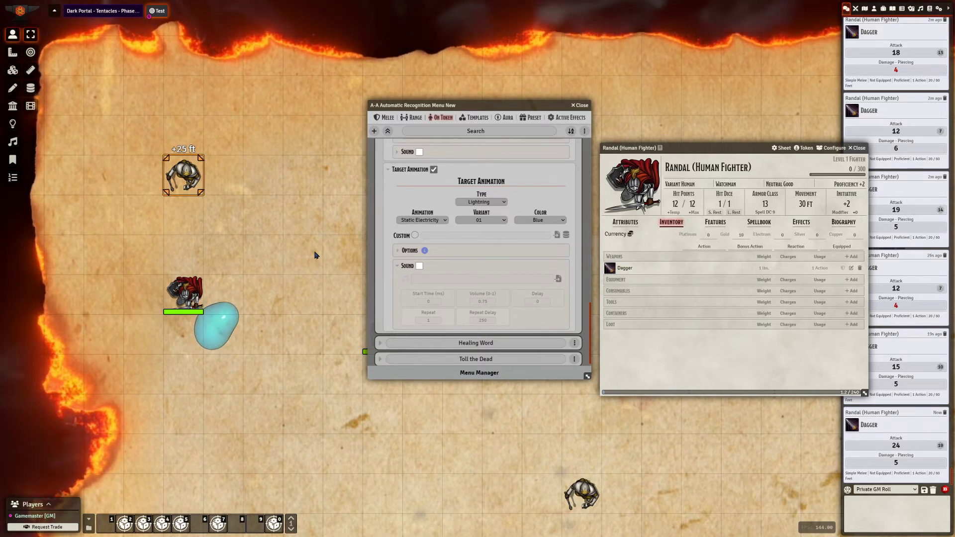
# Review the Dagger entry's source, secondary and target animation sections.
pyautogui.scroll(8, 460, 240)
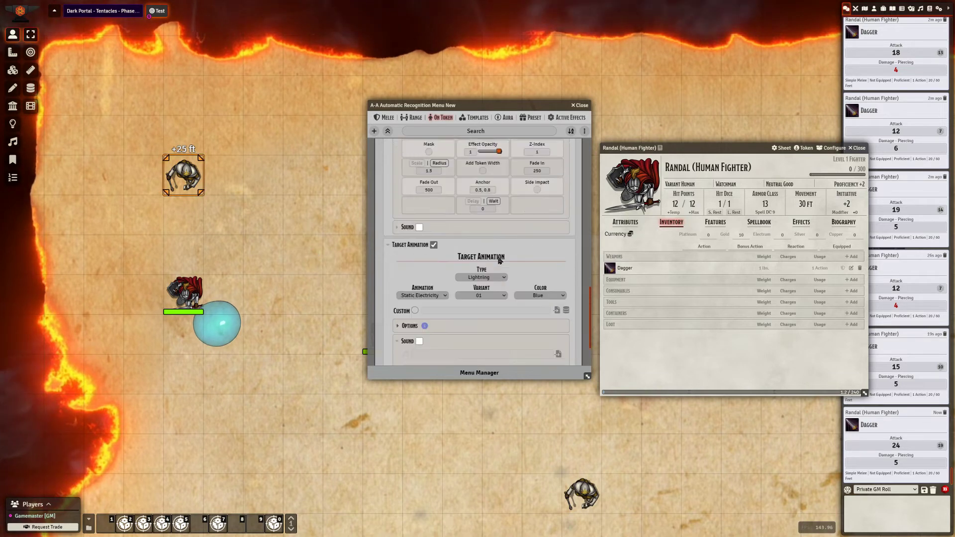
pyautogui.scroll(3, 460, 237)
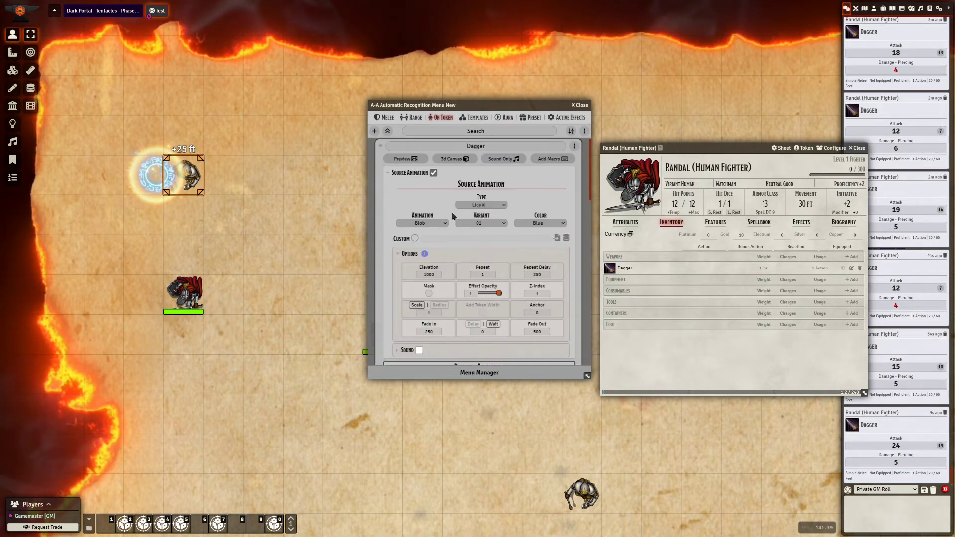
pyautogui.scroll(-8, 452, 216)
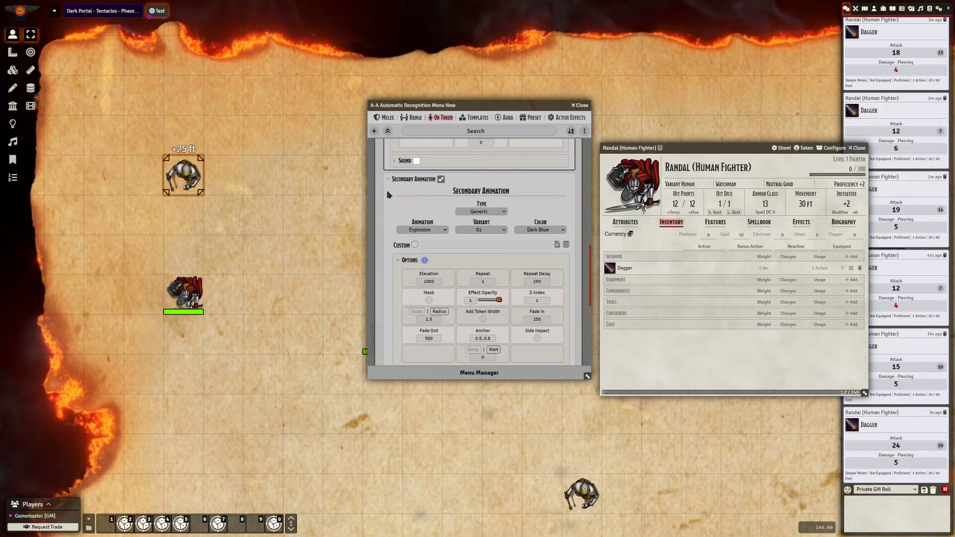
pyautogui.scroll(-4, 435, 189)
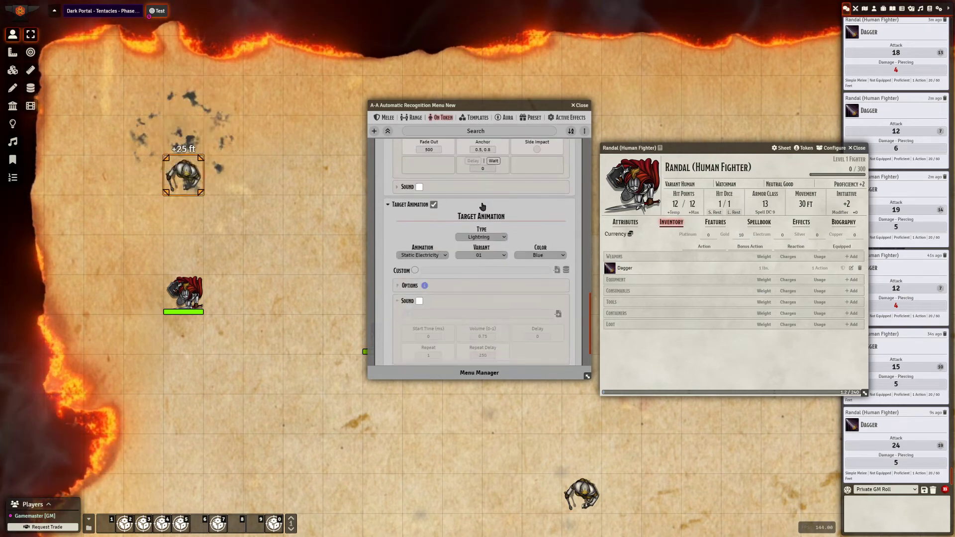
pyautogui.scroll(-3, 473, 234)
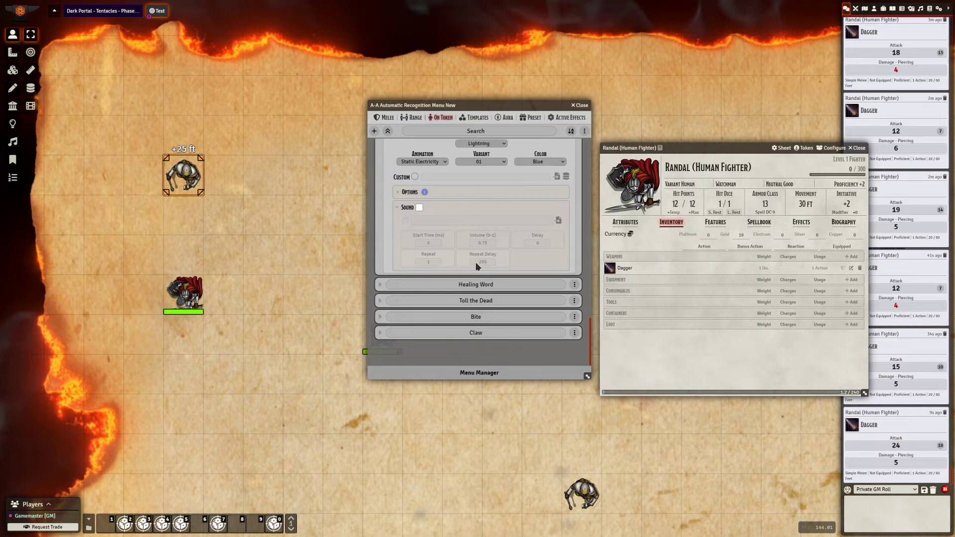
pyautogui.click(448, 284)
pyautogui.scroll(2, 472, 224)
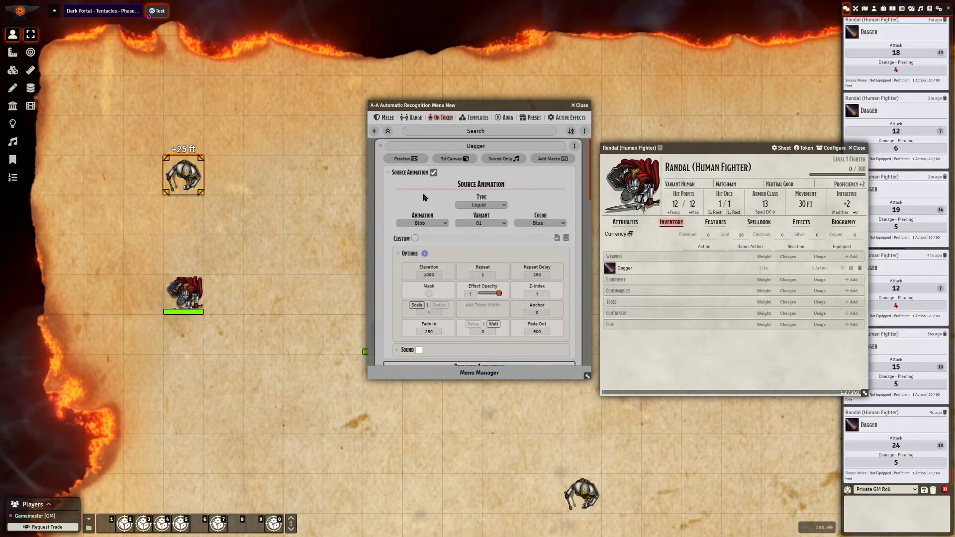
# Collapse the source animation section and view the Quick Reference for the primary animation's options.
pyautogui.click(423, 192)
pyautogui.click(408, 257)
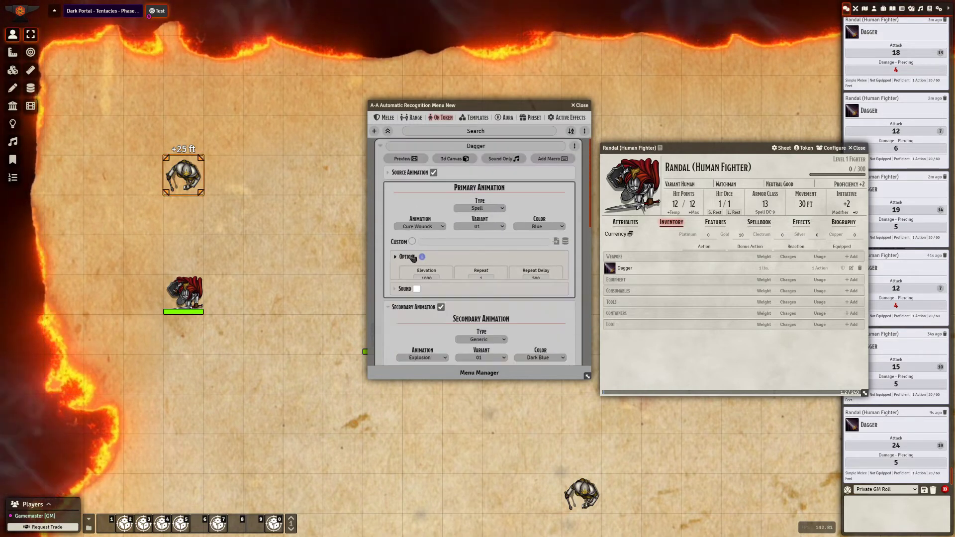
pyautogui.click(408, 256)
pyautogui.scroll(-2, 458, 257)
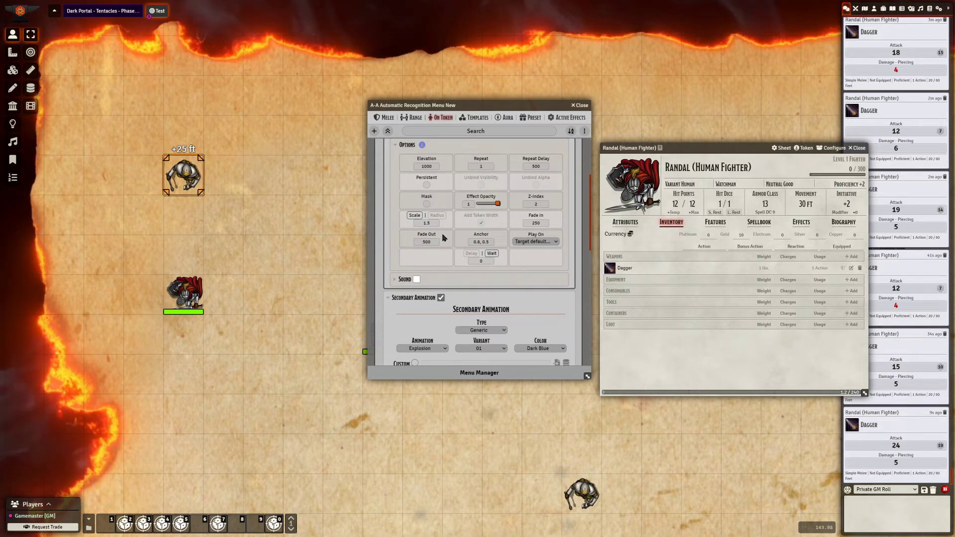
pyautogui.scroll(1, 442, 233)
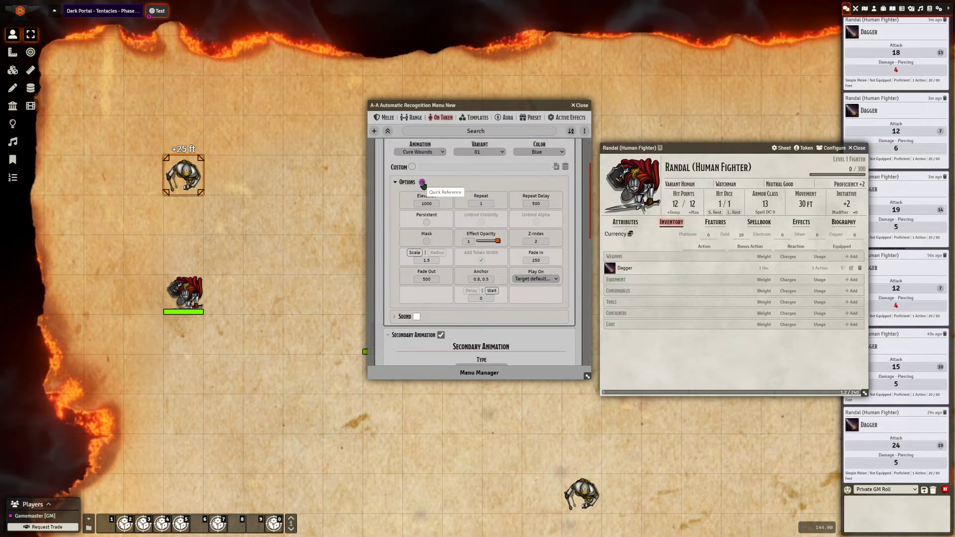
pyautogui.click(422, 183)
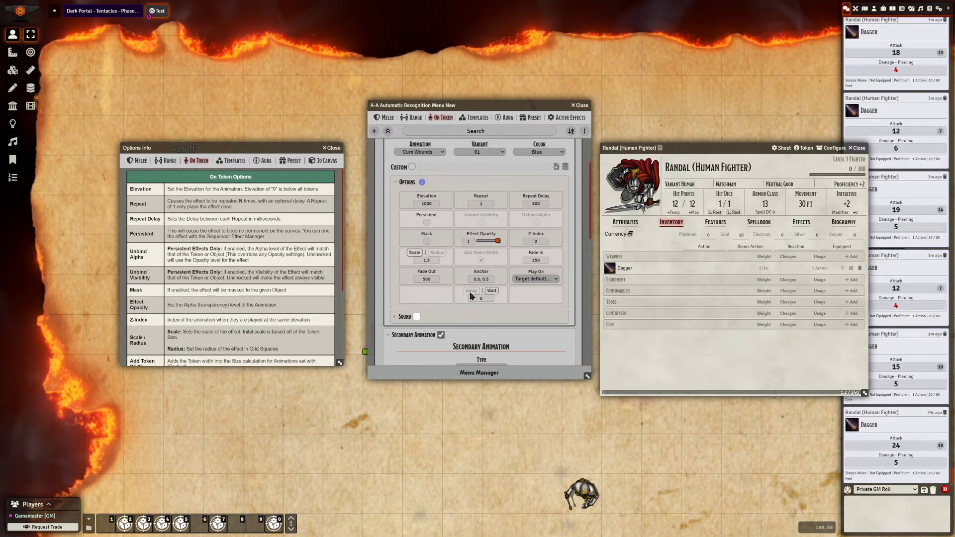
pyautogui.click(429, 182)
pyautogui.scroll(1, 455, 221)
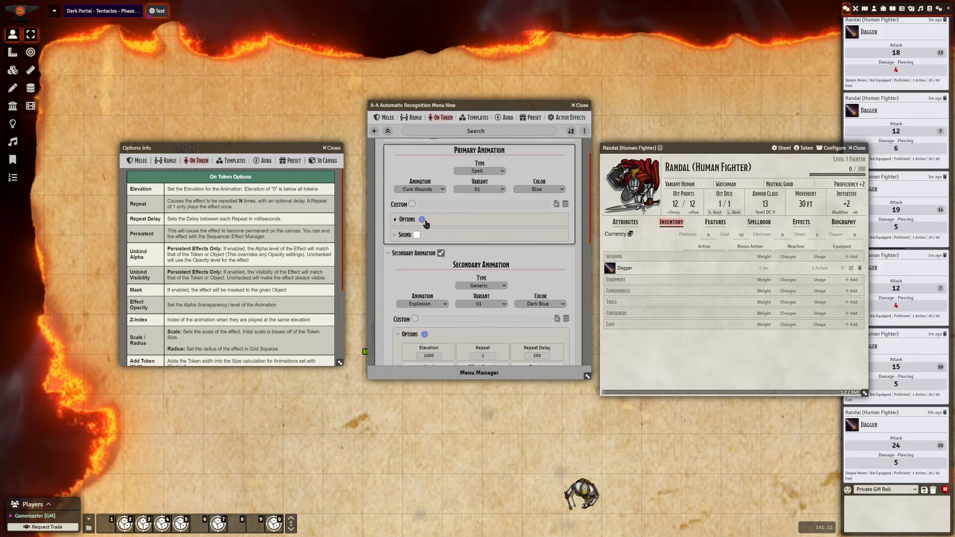
pyautogui.scroll(1, 425, 140)
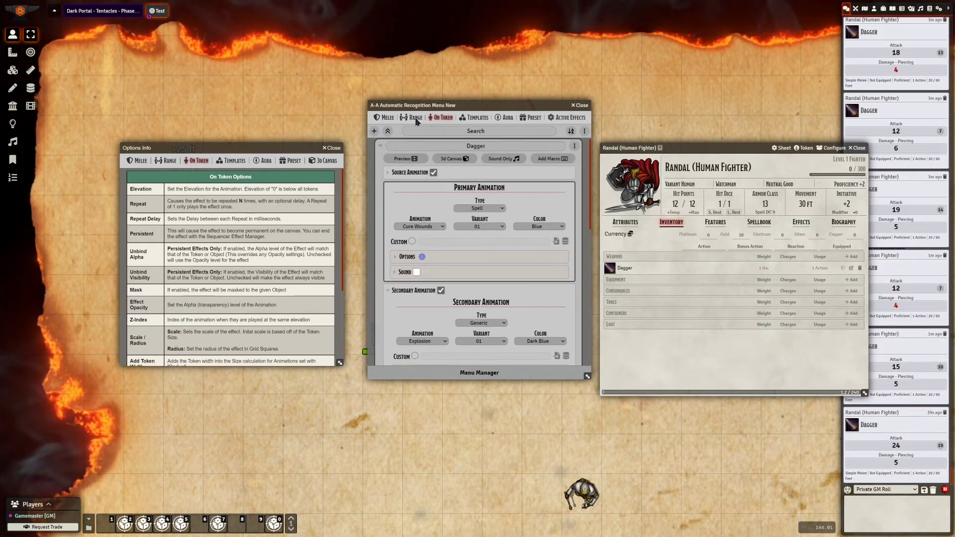
# Examine the Crossbow entry's primary animation options in the Range category together with their Quick Reference, and collapse the entry.
pyautogui.click(415, 119)
pyautogui.click(380, 147)
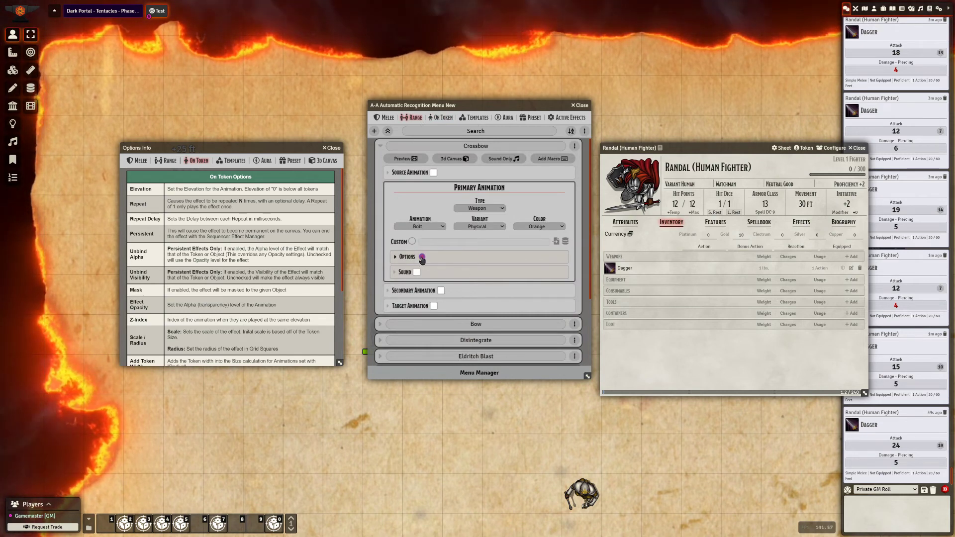
pyautogui.click(422, 257)
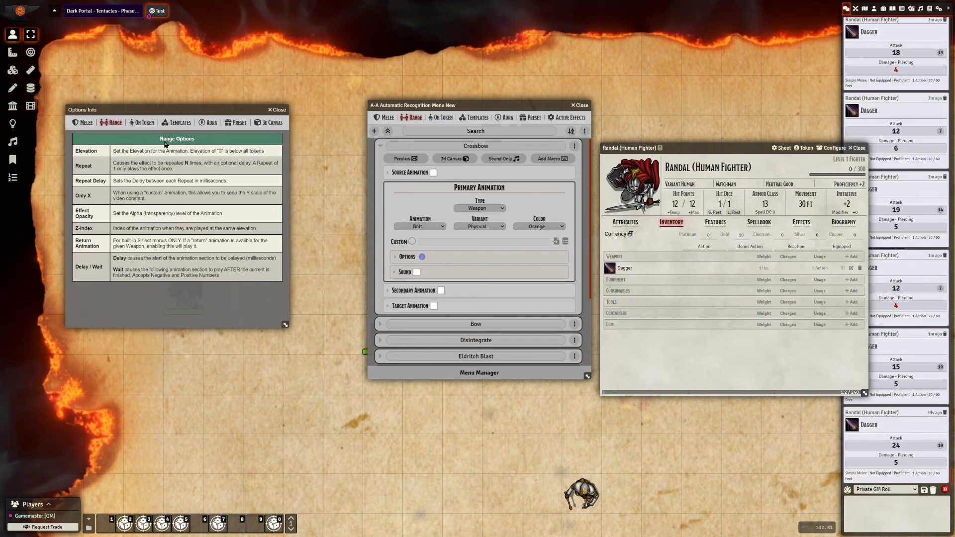
pyautogui.click(438, 260)
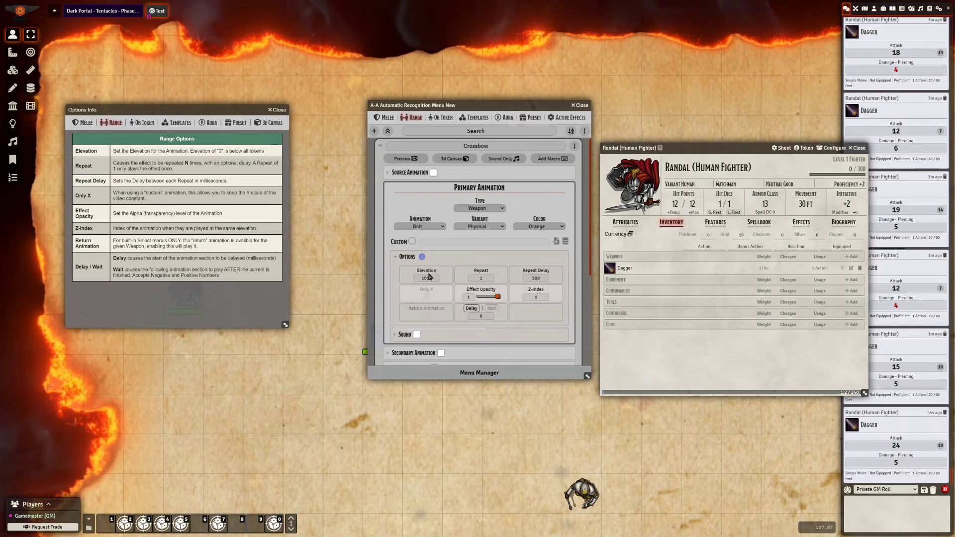
pyautogui.click(380, 146)
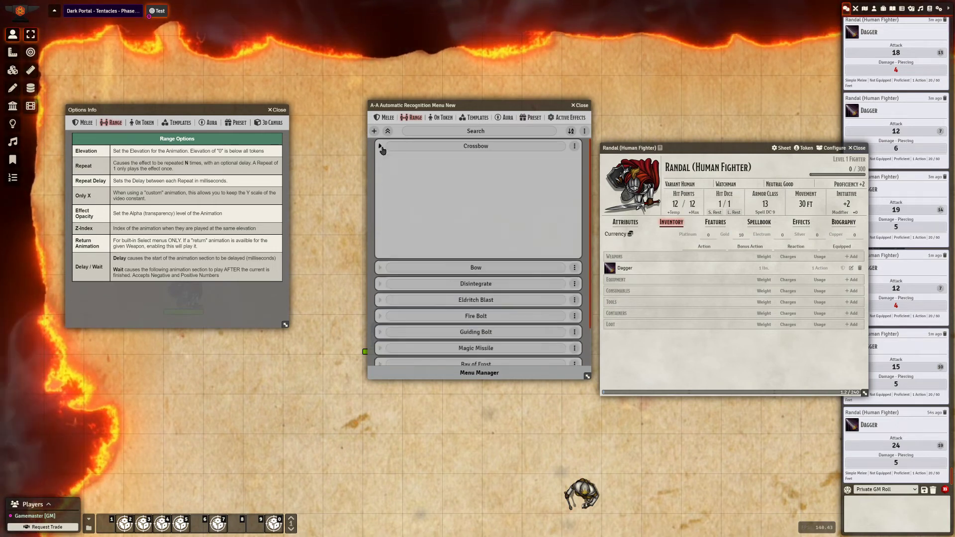
# Expand the Spirit Guardians entry in the Aura category with its primary animation effects, and close the Options Info window.
pyautogui.click(506, 119)
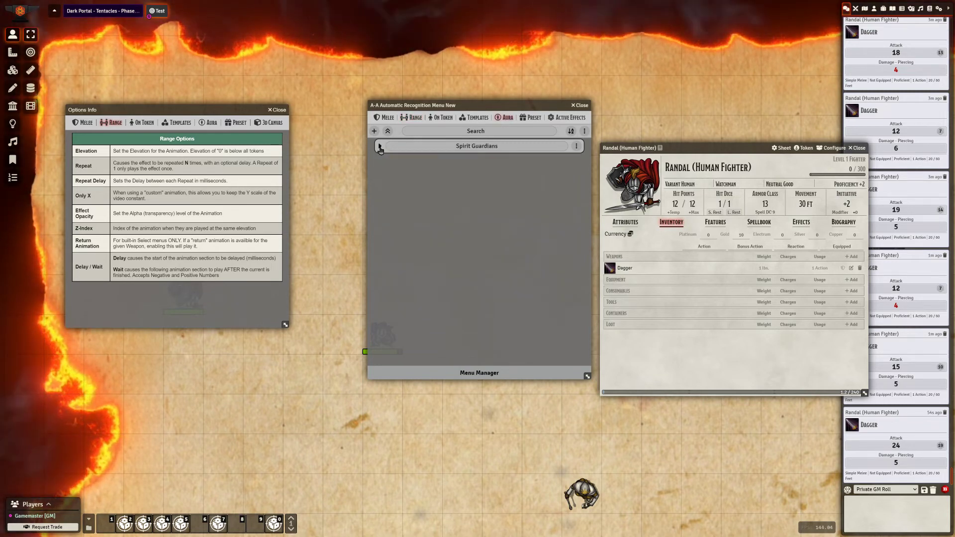
pyautogui.click(380, 146)
pyautogui.click(440, 271)
pyautogui.scroll(-1, 477, 249)
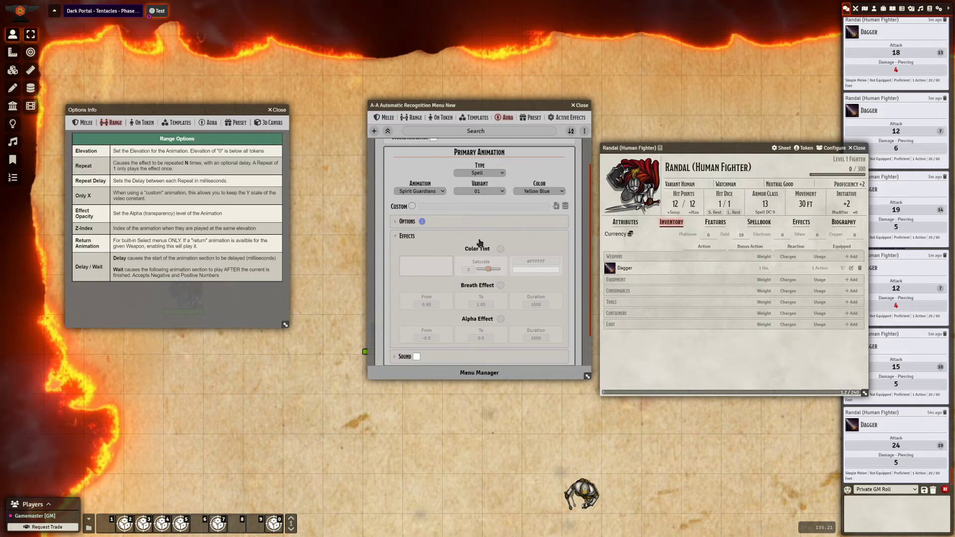
pyautogui.click(277, 110)
# Open the Gnome Wizard token's character sheet and show its spellbook.
pyautogui.press('Right')
pyautogui.press('Down')
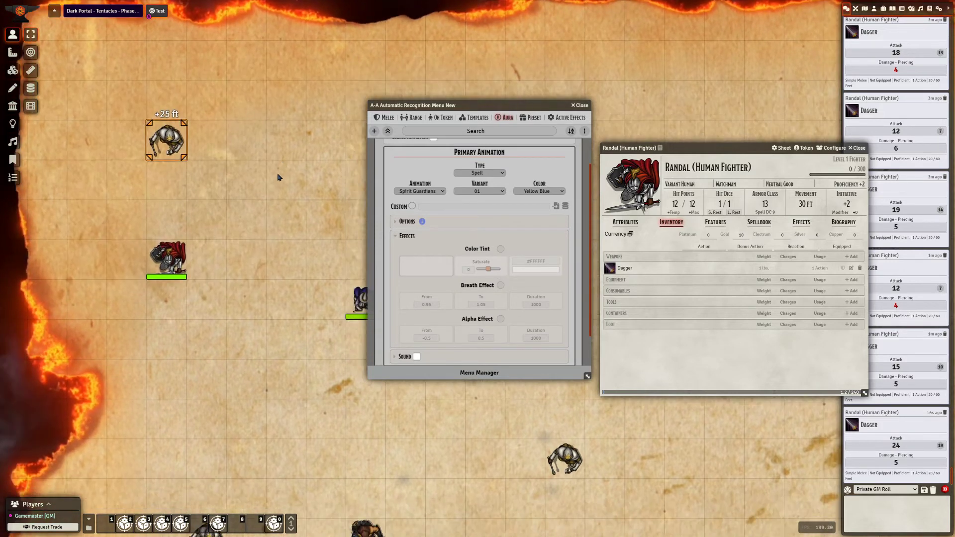
pyautogui.press('Right')
pyautogui.press('Right')
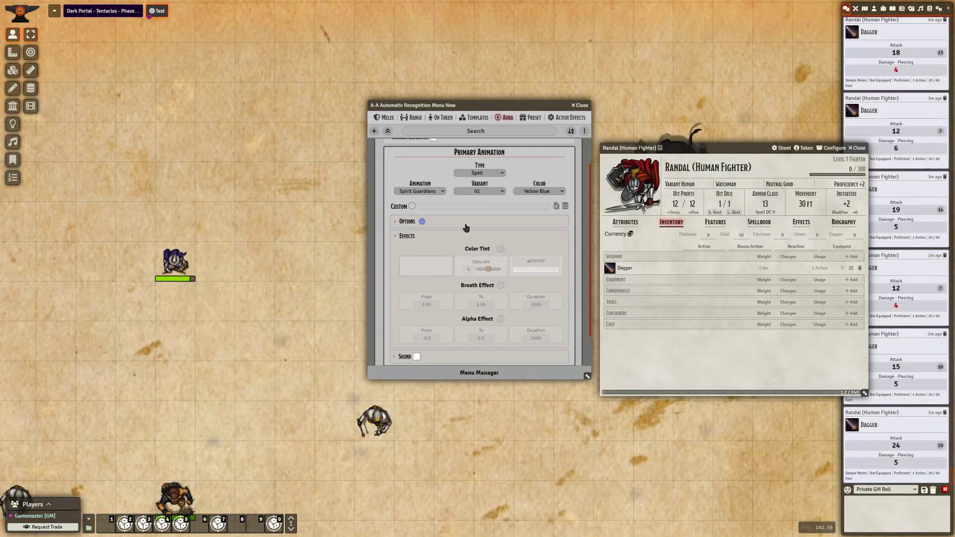
pyautogui.scroll(1, 464, 223)
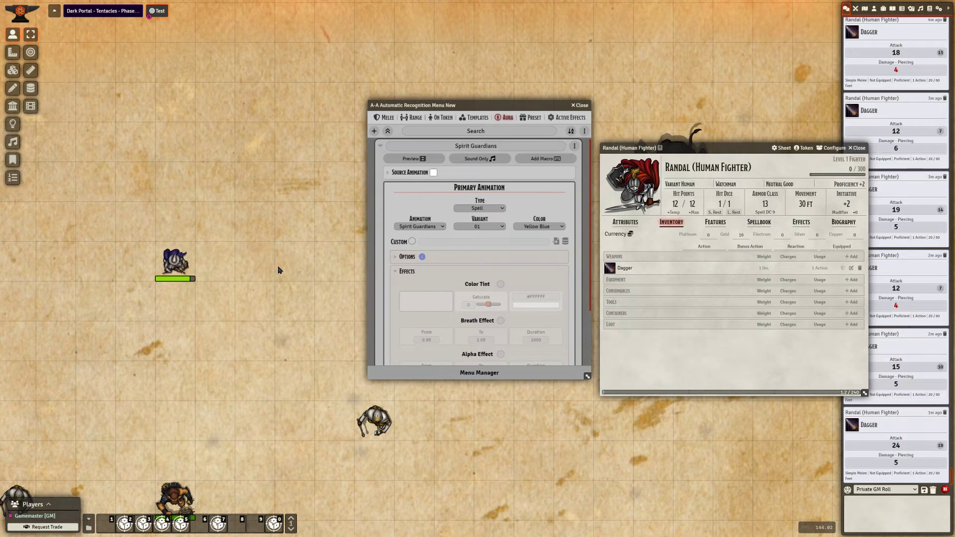
pyautogui.doubleClick(175, 261)
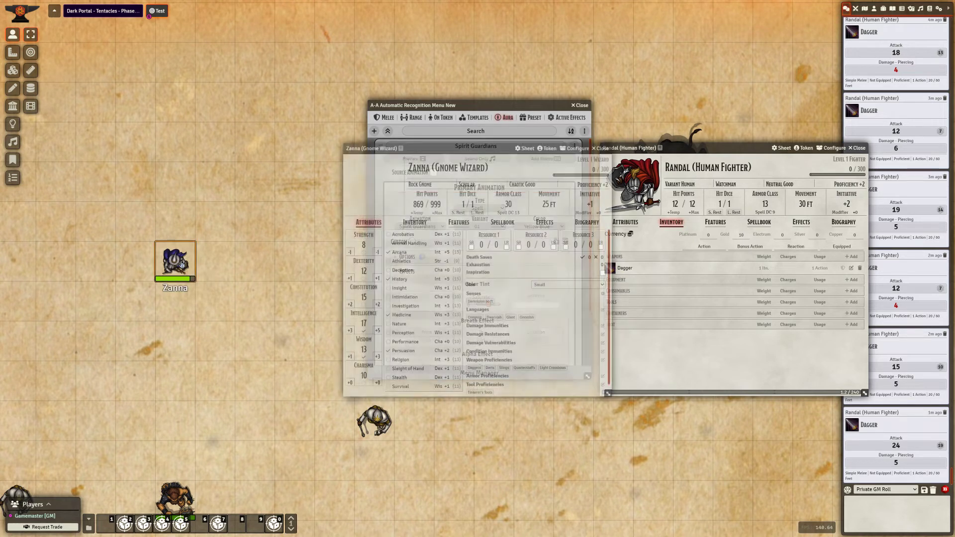
pyautogui.click(498, 224)
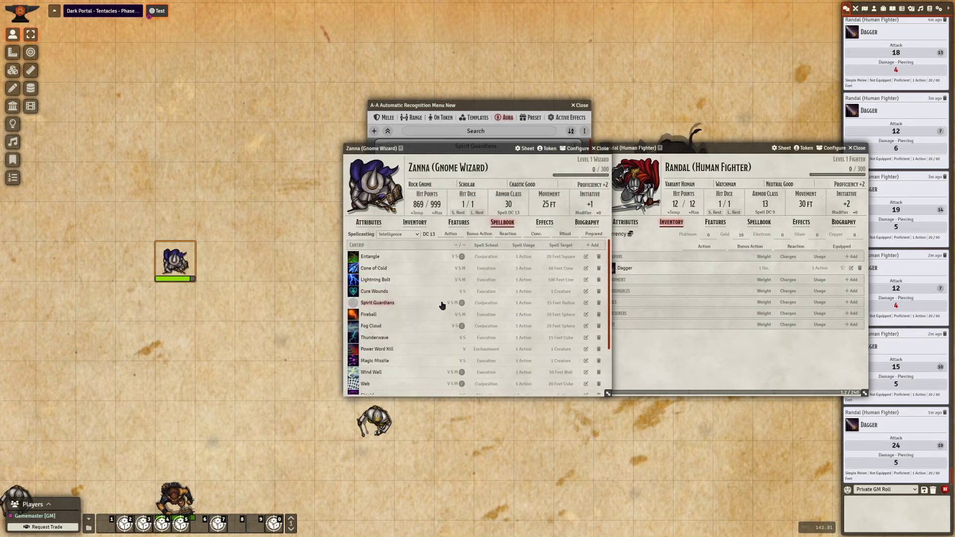
# View the item sheet of the wizard's Spirit Guardians spell and close it.
pyautogui.click(586, 303)
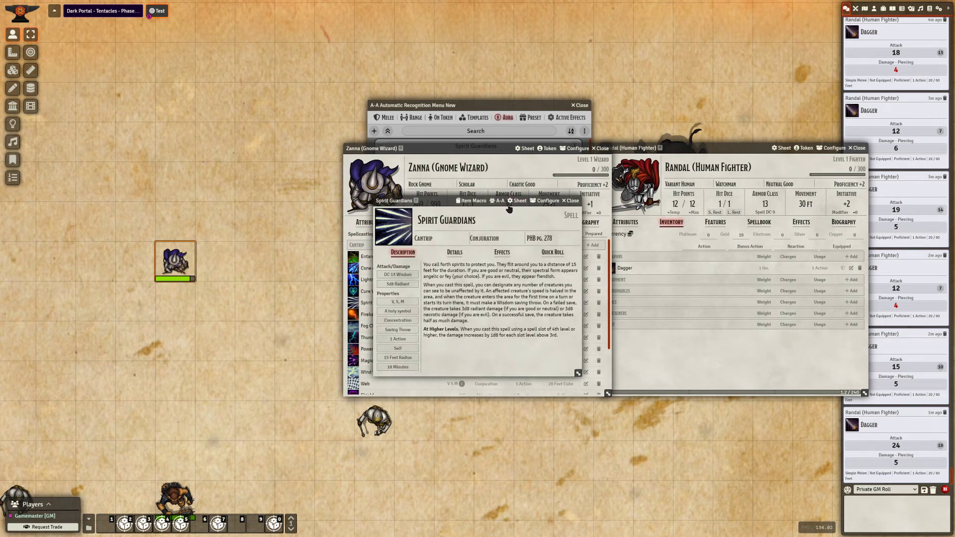
pyautogui.click(521, 157)
pyautogui.click(579, 135)
pyautogui.click(569, 200)
# Move the wizard's sheet and the Automatic Recognition menu clear of the tokens, and collapse the aura's Effects section.
pyautogui.moveTo(447, 149); pyautogui.dragTo(699, 185)
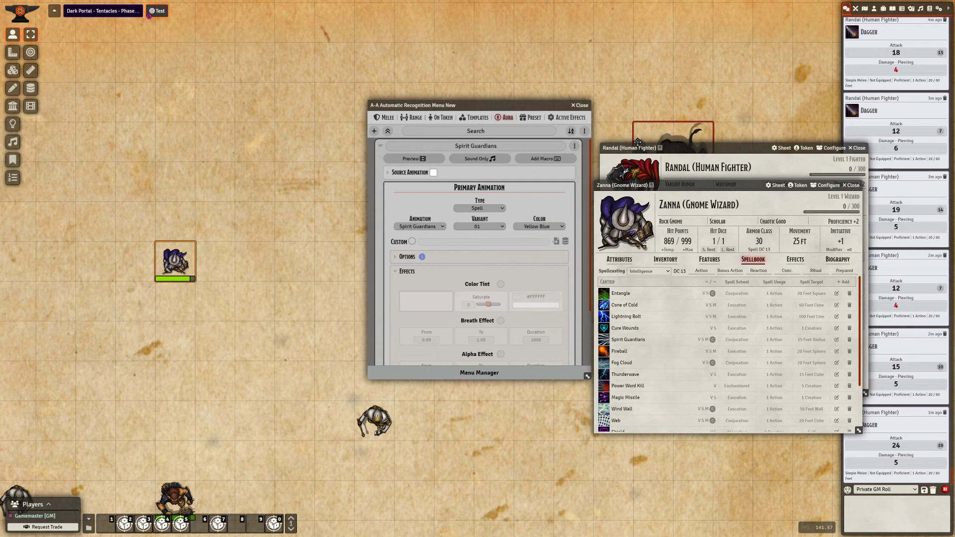
pyautogui.moveTo(499, 103); pyautogui.dragTo(484, 57)
pyautogui.scroll(-2, 298, 219)
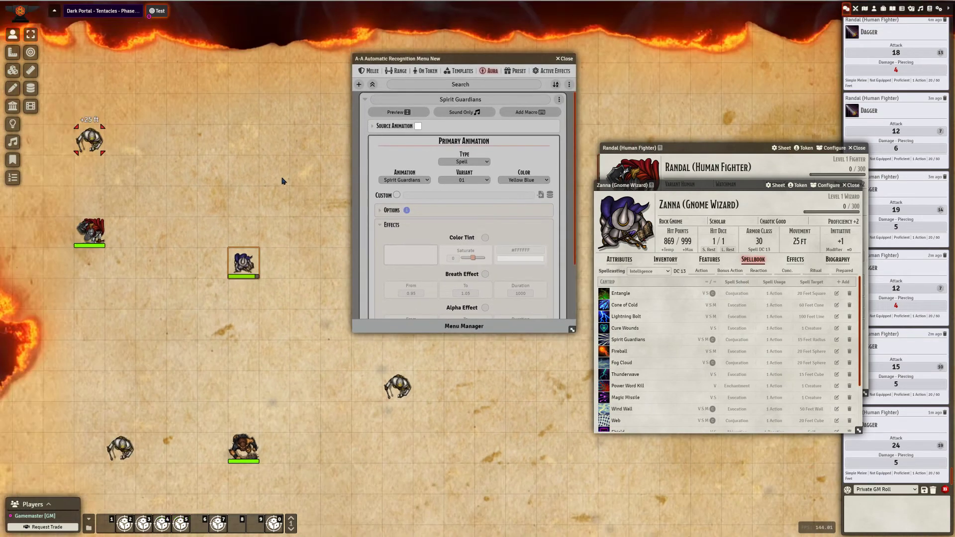
pyautogui.click(391, 224)
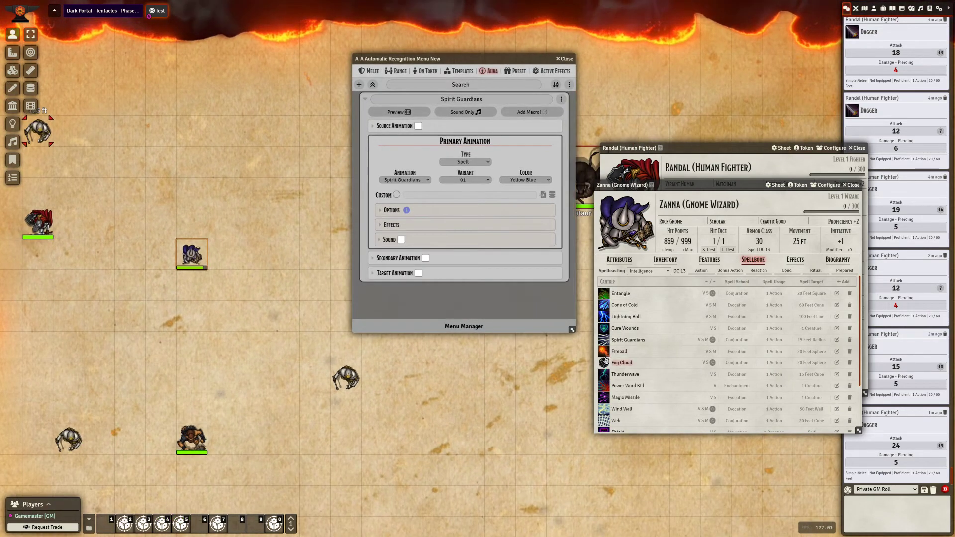
# Cast Spirit Guardians with its measured template around the Gnome Wizard, and switch to the tile controls.
pyautogui.click(604, 341)
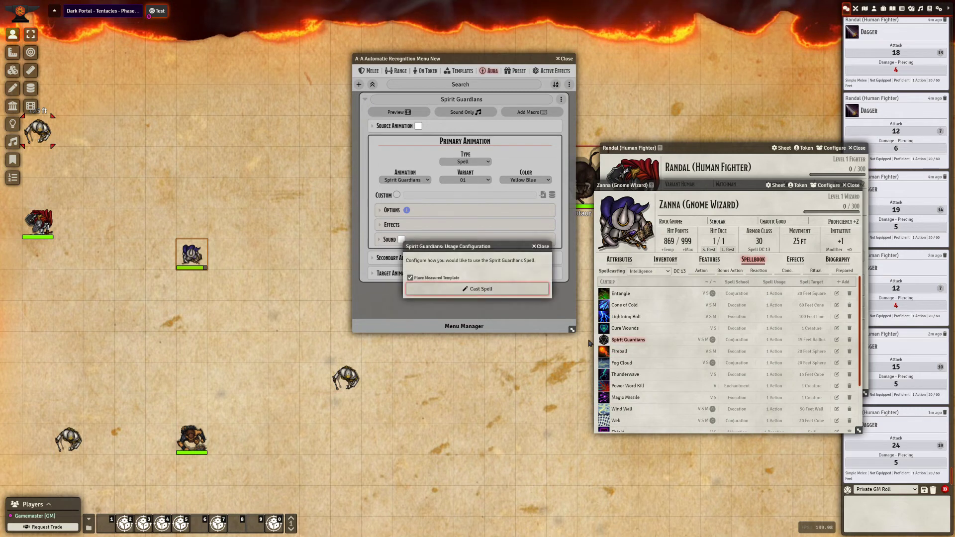
pyautogui.click(463, 289)
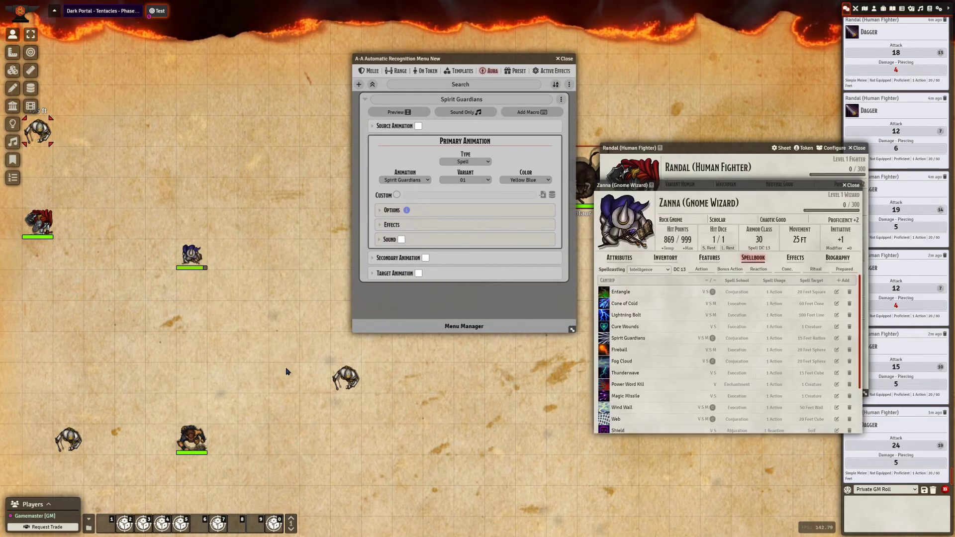
pyautogui.click(283, 365)
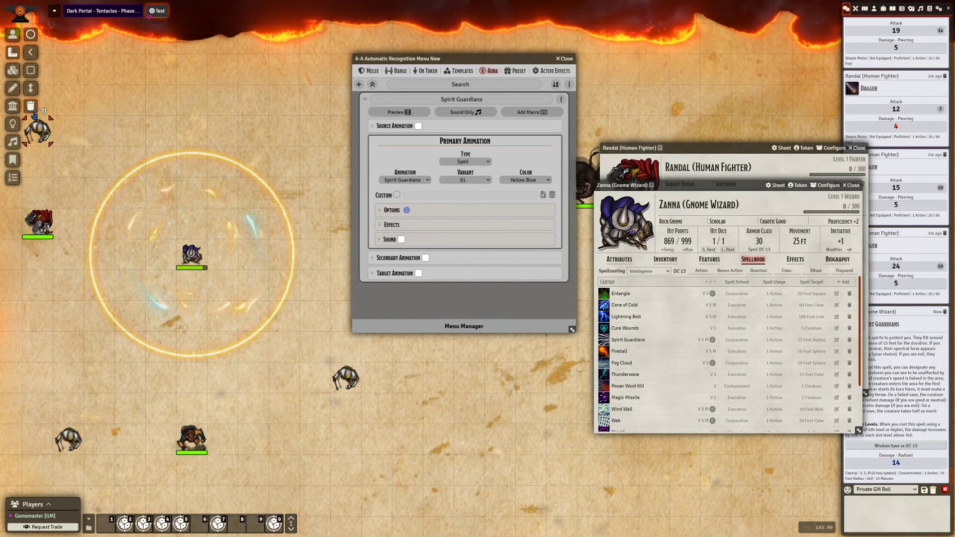
pyautogui.click(13, 69)
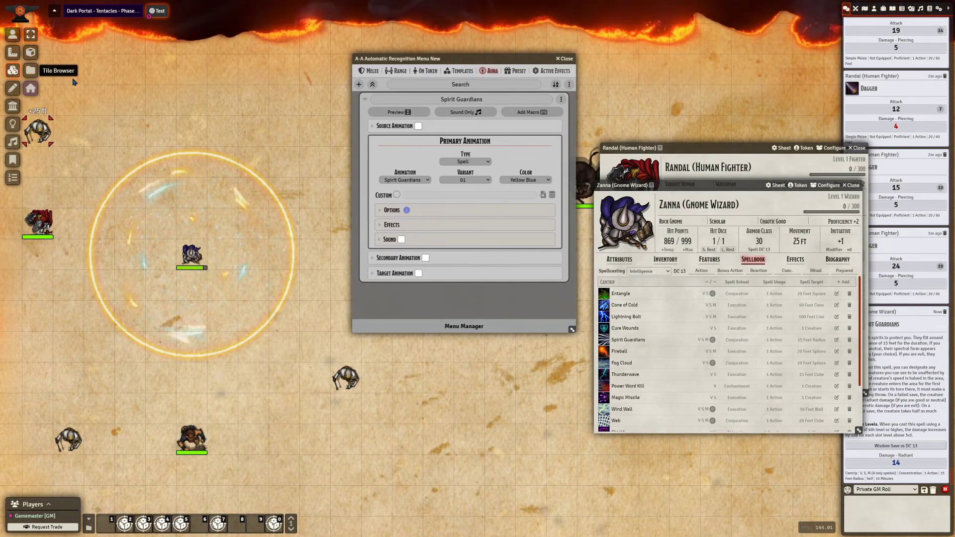
# Open the Sequencer effects manager, end the persistent Spirit Guardians effect, and arrange the manager and the Gnome Wizard's sheet without overlap.
pyautogui.click(12, 33)
pyautogui.click(30, 106)
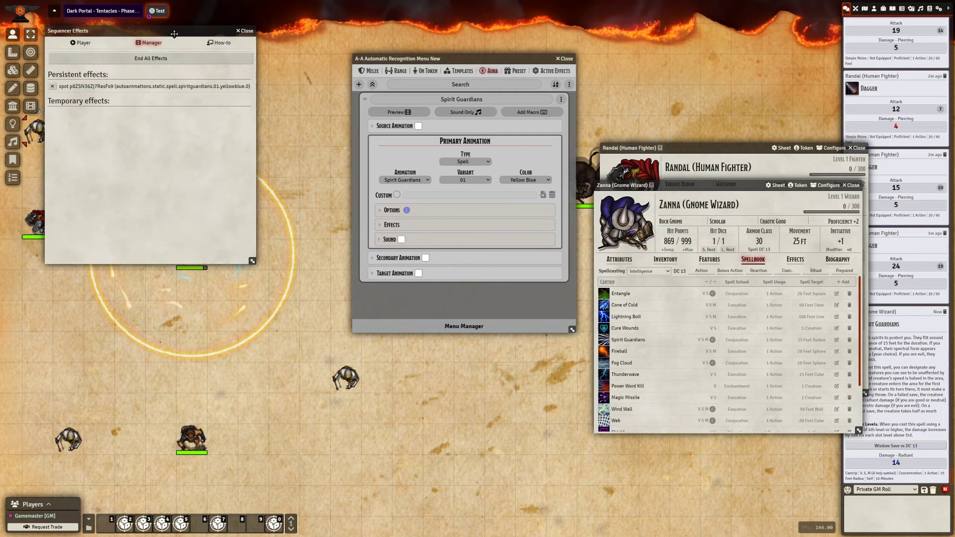
pyautogui.moveTo(163, 27); pyautogui.dragTo(783, 4)
pyautogui.click(664, 62)
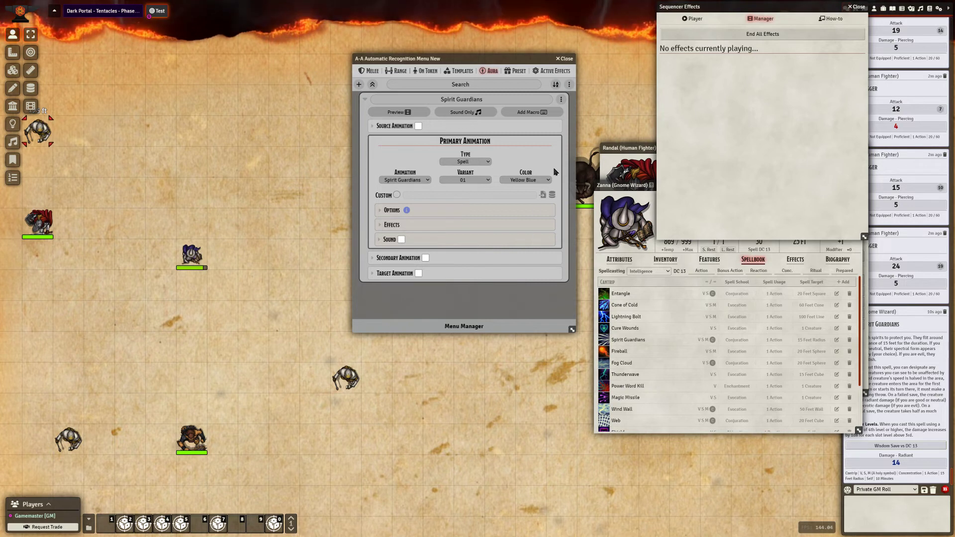
pyautogui.moveTo(619, 185); pyautogui.dragTo(619, 250)
# Enable Color Tint in the Spirit Guardians aura's primary animation effects and set the tint to light blue #0ec0fb.
pyautogui.click(427, 227)
pyautogui.click(485, 238)
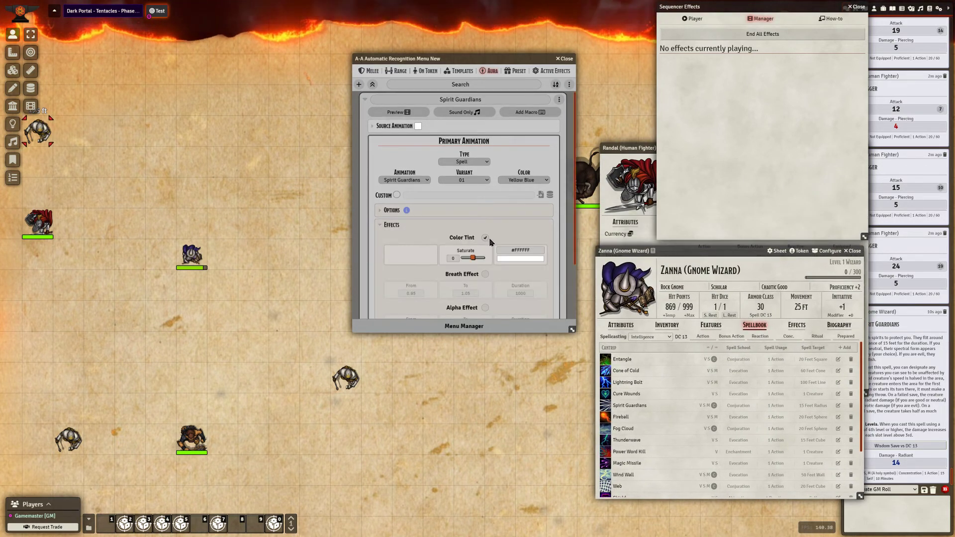
pyautogui.click(519, 261)
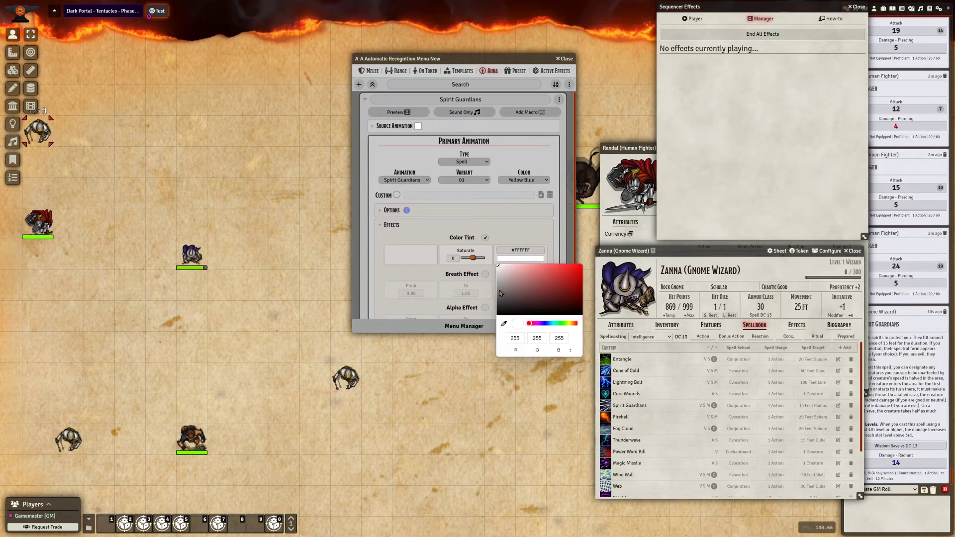
pyautogui.click(559, 277)
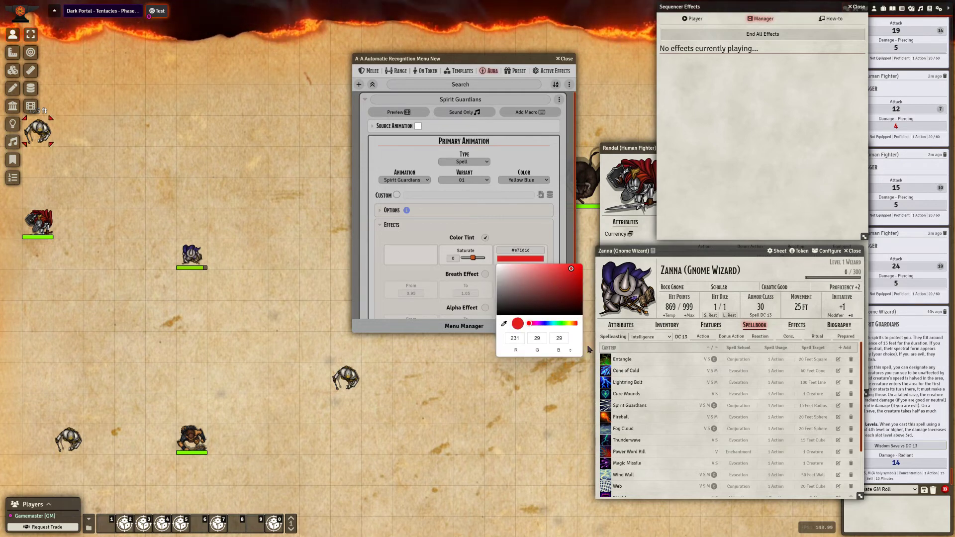
pyautogui.moveTo(570, 269); pyautogui.dragTo(576, 266)
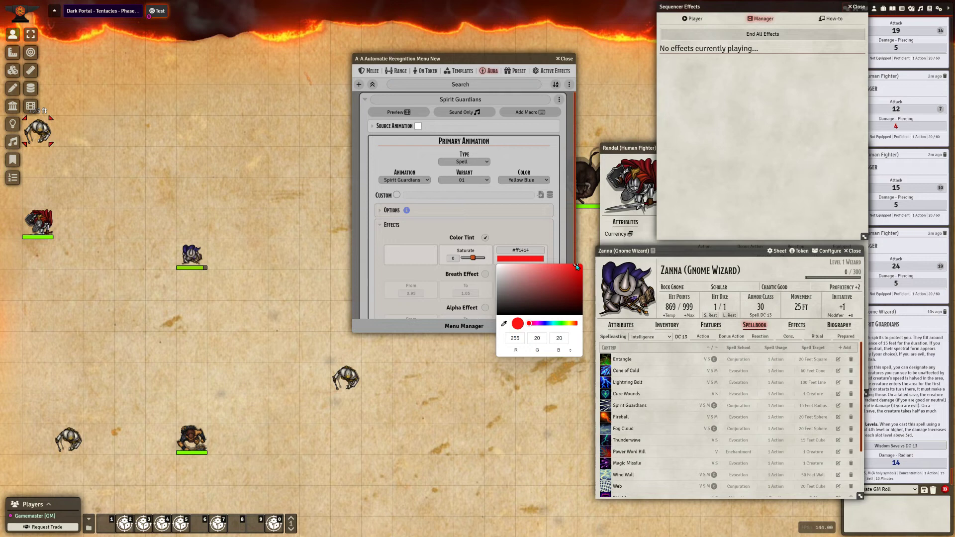
pyautogui.moveTo(568, 326); pyautogui.dragTo(552, 325)
pyautogui.moveTo(573, 275); pyautogui.dragTo(577, 265)
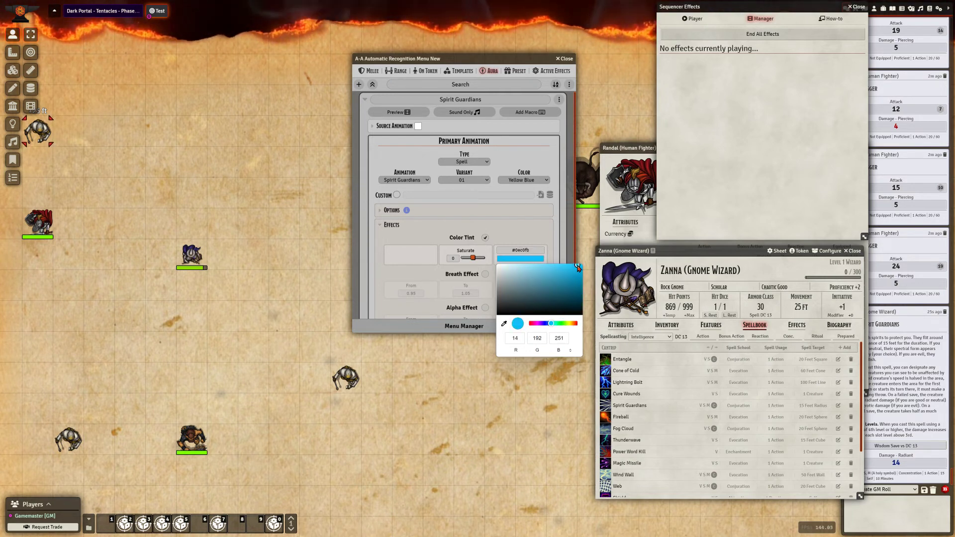
pyautogui.click(412, 259)
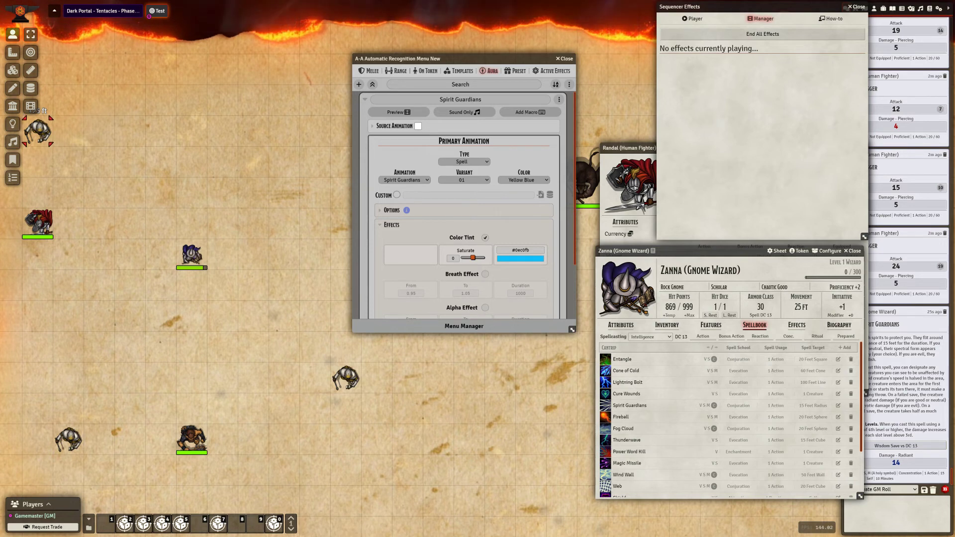
# Cast Spirit Guardians with its measured template to test the tint, and clear both the placed template and the persistent effect.
pyautogui.click(605, 405)
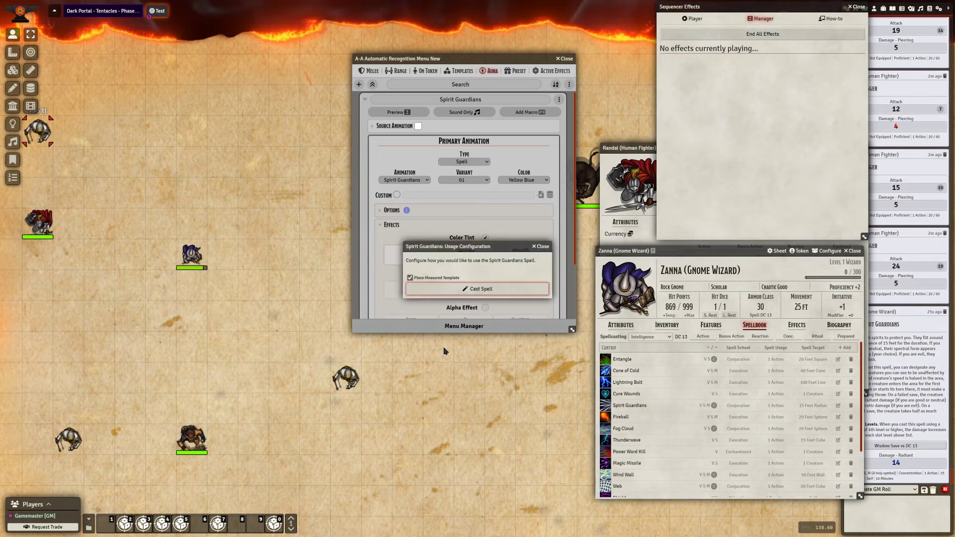
pyautogui.click(496, 287)
pyautogui.click(268, 100)
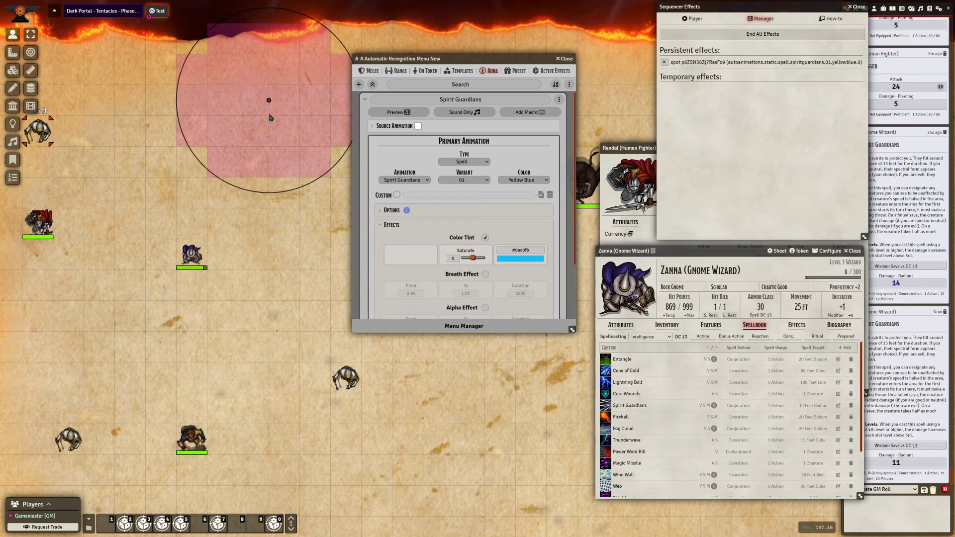
pyautogui.click(13, 52)
pyautogui.press('Delete')
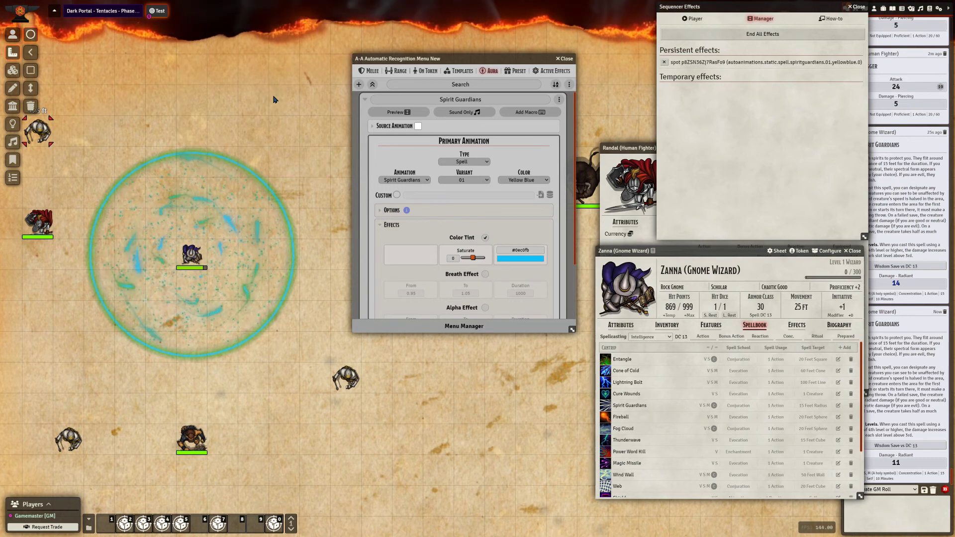
pyautogui.click(757, 34)
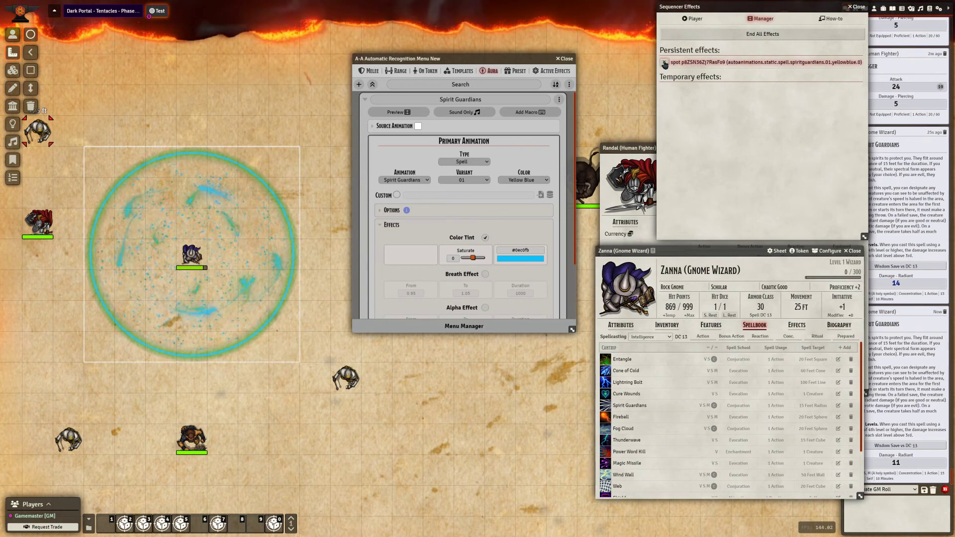
# Turn off the aura's Color Tint and enable Breath Effect with a duration of 2000.
pyautogui.click(485, 239)
pyautogui.scroll(-2, 485, 241)
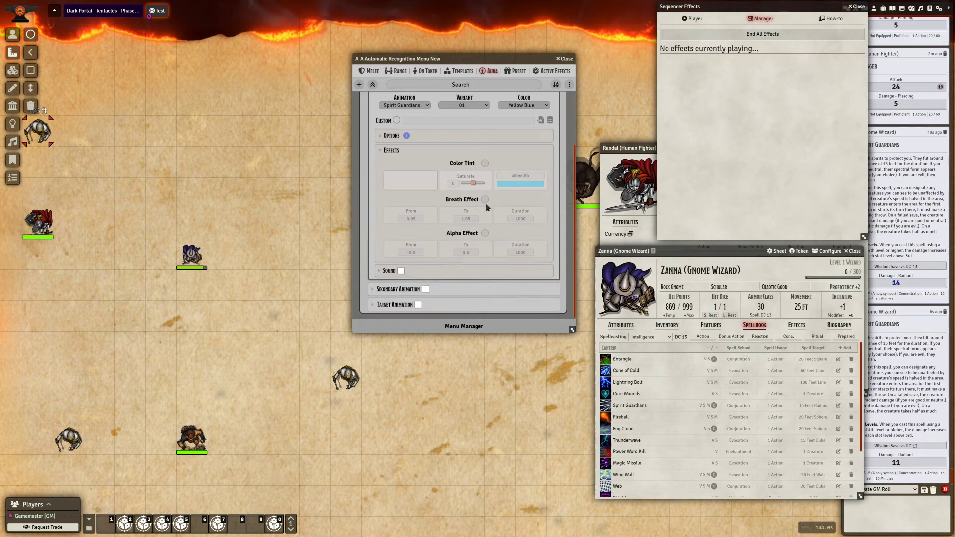
pyautogui.click(485, 200)
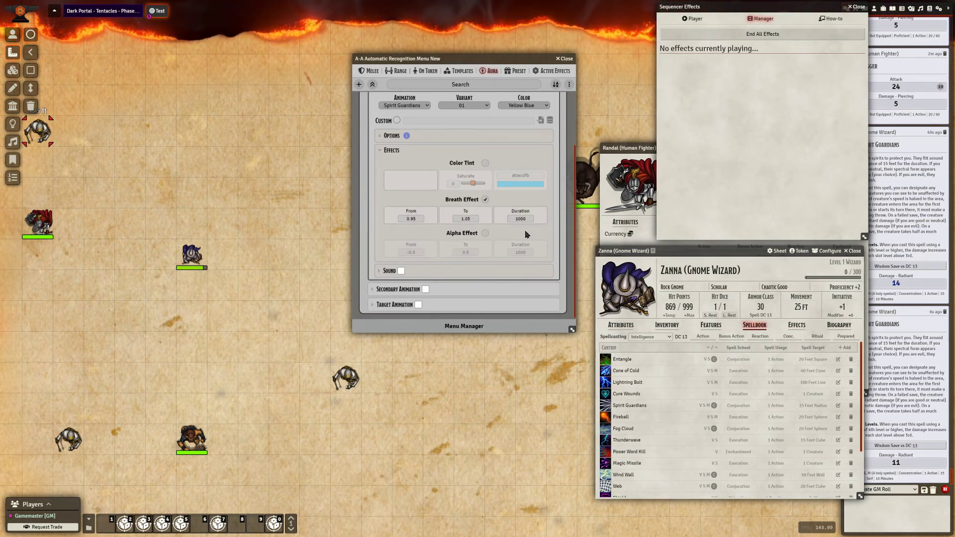
pyautogui.moveTo(528, 219); pyautogui.dragTo(502, 217)
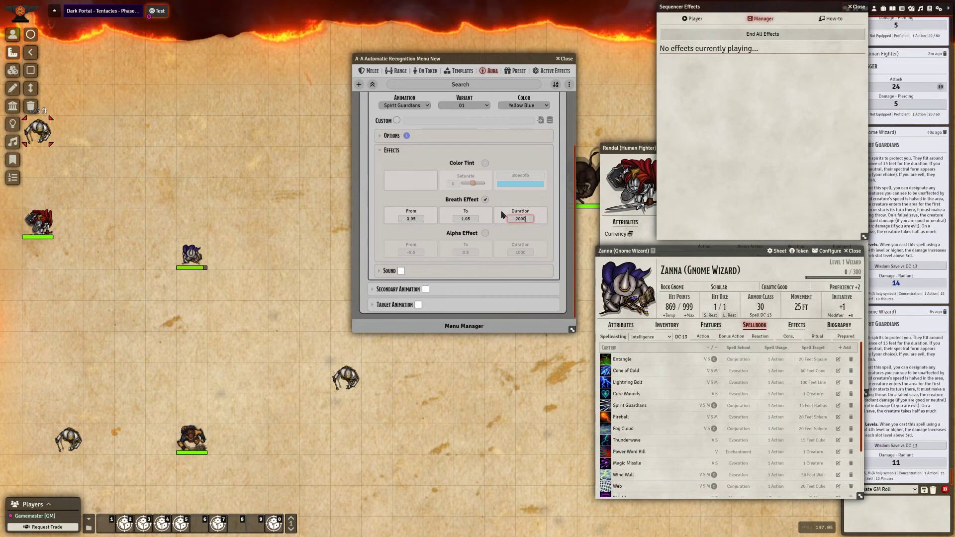
# Cast Spirit Guardians with its measured template to test the breath effect, and end the persistent effect.
pyautogui.click(604, 405)
pyautogui.click(482, 289)
pyautogui.click(251, 130)
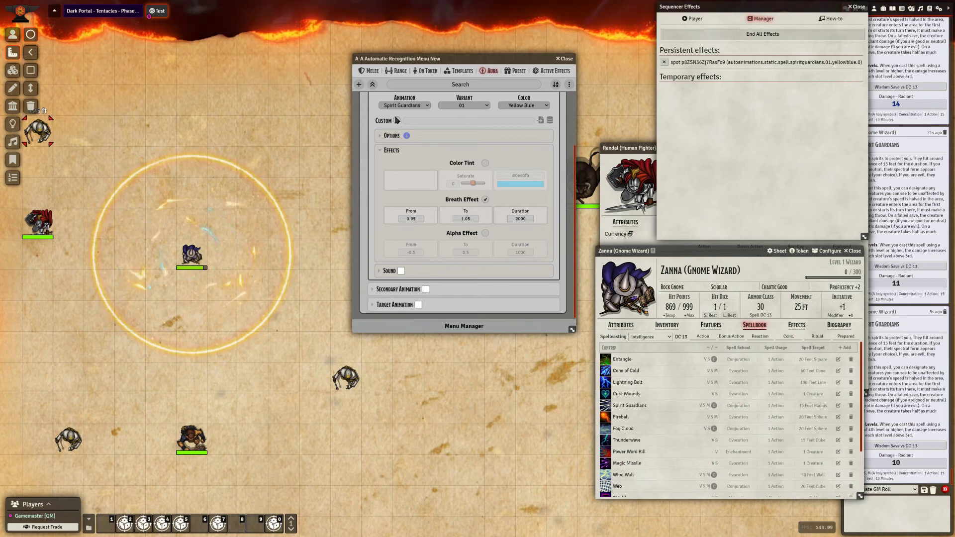
pyautogui.click(663, 62)
# Set the aura's Breath Effect to range from 0.5 to 1.5.
pyautogui.click(416, 219)
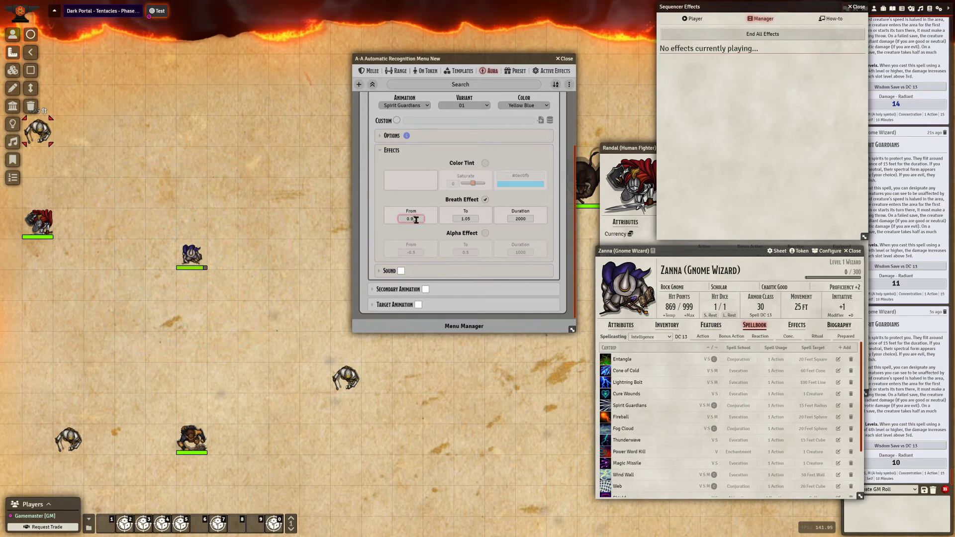
pyautogui.press('BackSpace')
pyautogui.press('BackSpace')
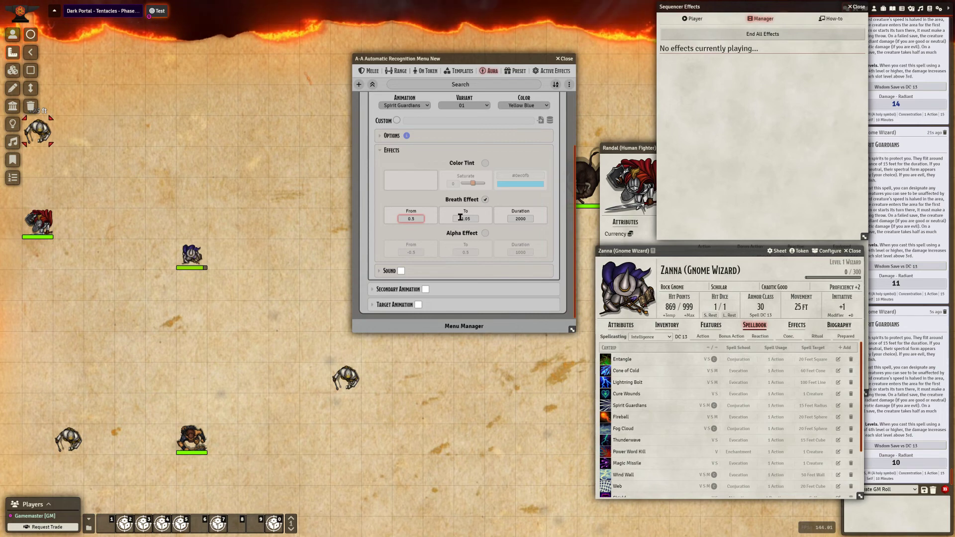
pyautogui.click(470, 218)
pyautogui.press('BackSpace')
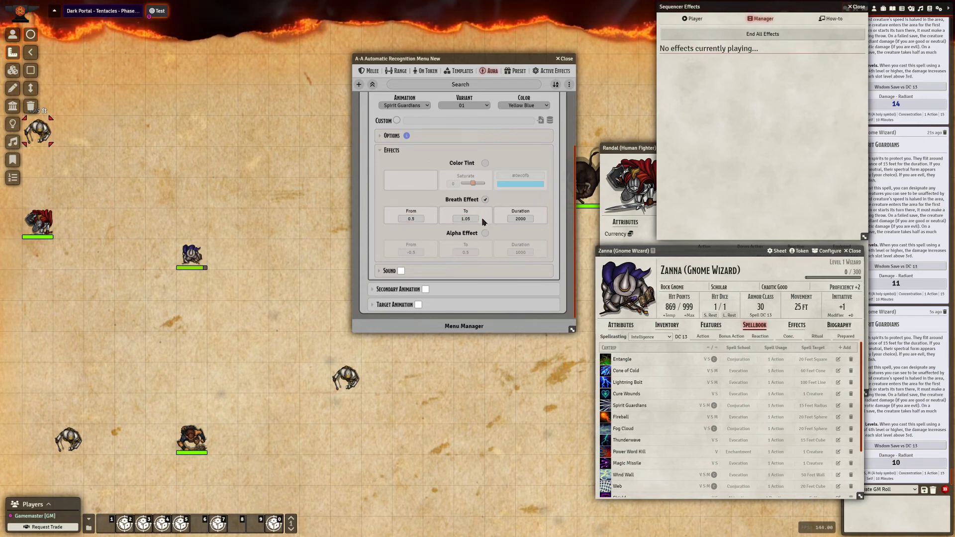
pyautogui.write('05')
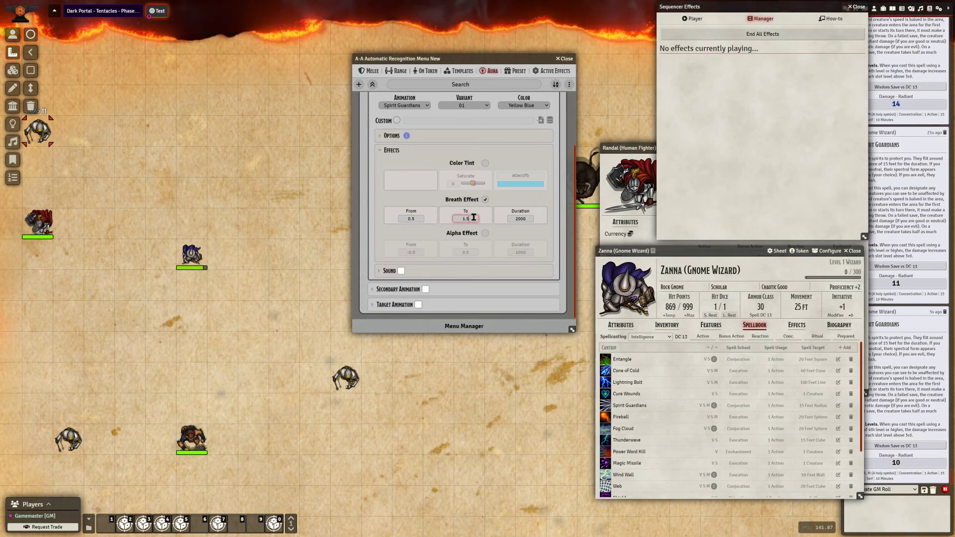
# Cast Spirit Guardians with its measured template again to test the wider breath range, and end the effect.
pyautogui.click(605, 405)
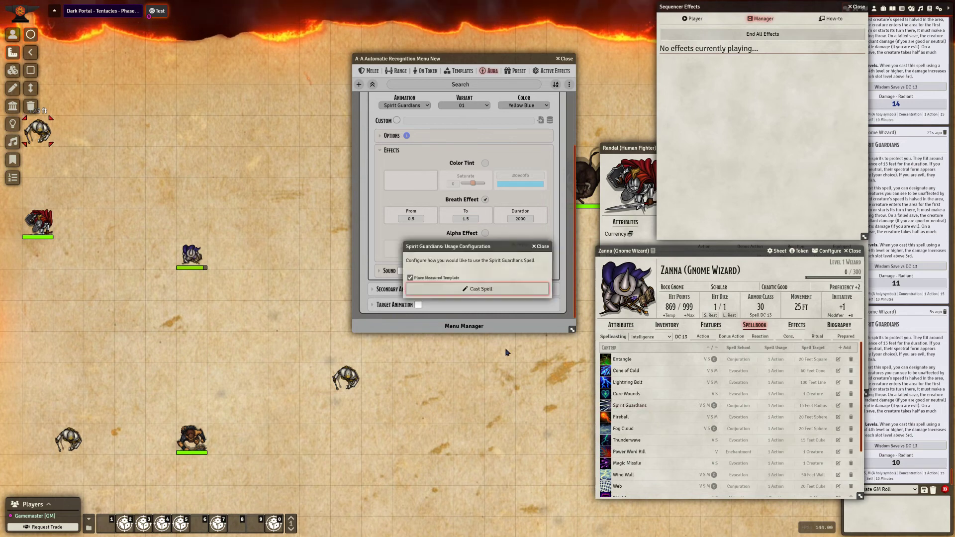
pyautogui.click(471, 289)
pyautogui.click(280, 145)
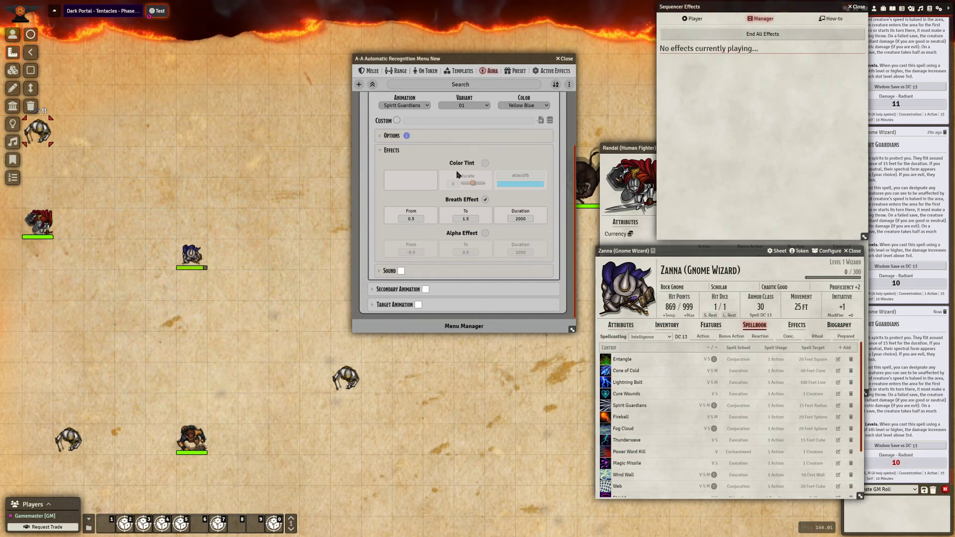
# Enable Color Tint and Alpha Effect alongside the Breath Effect, and set the alpha duration to 2000.
pyautogui.click(485, 163)
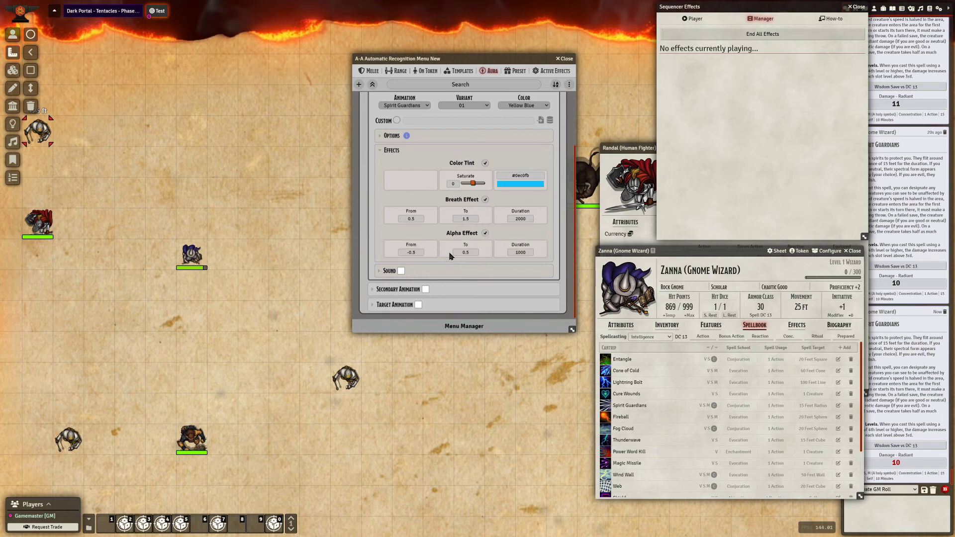
pyautogui.click(529, 251)
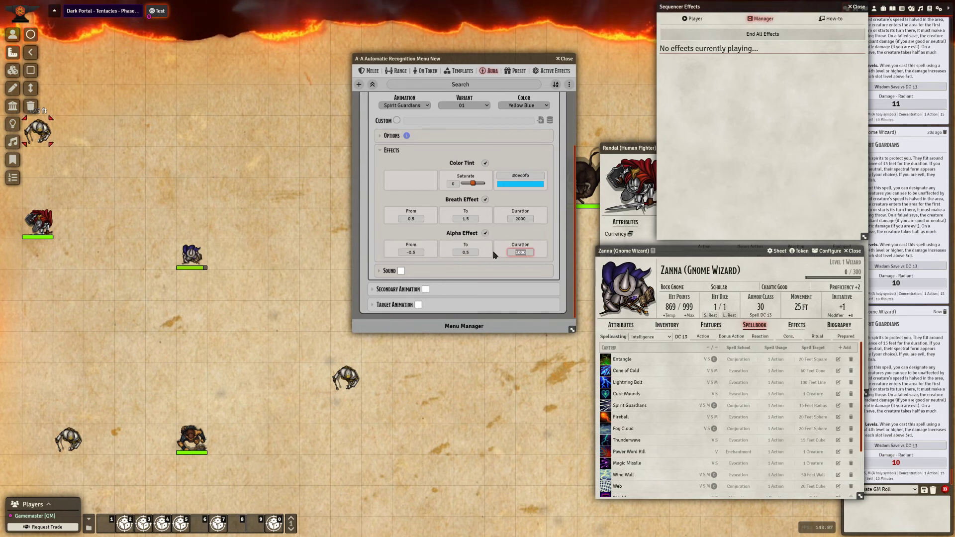
pyautogui.write('5')
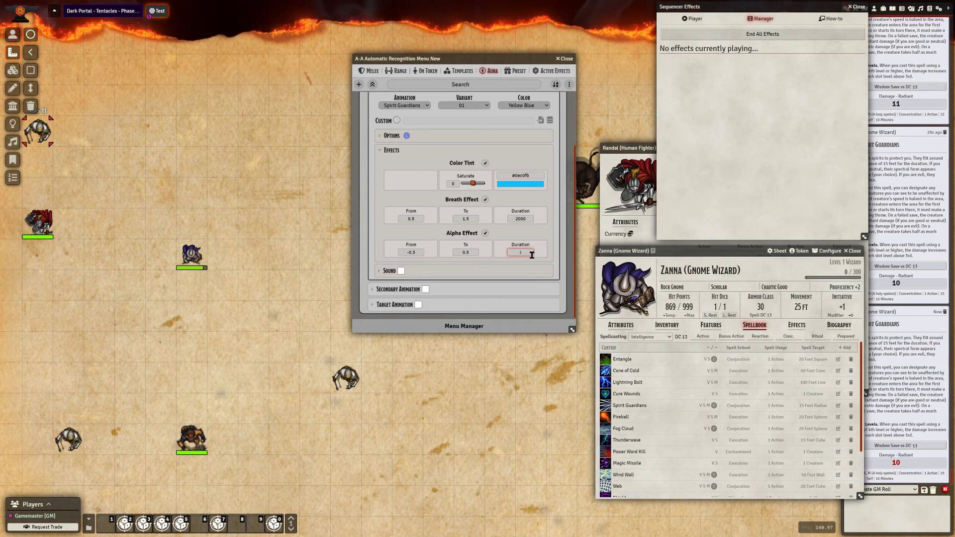
pyautogui.click(507, 263)
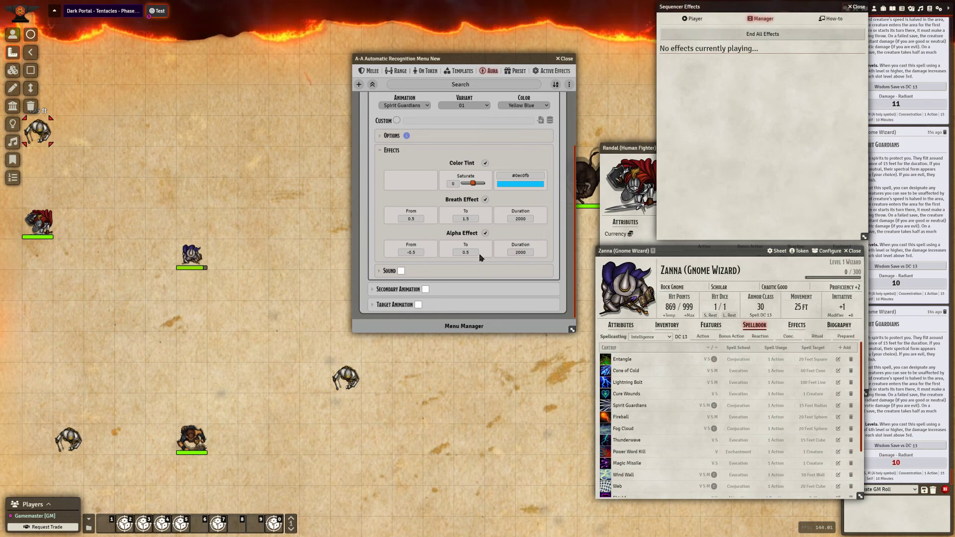
# Close the Human Fighter's sheet and cast Spirit Guardians from the wizard's spellbook to test the combined tint, breath and alpha effects.
pyautogui.click(647, 149)
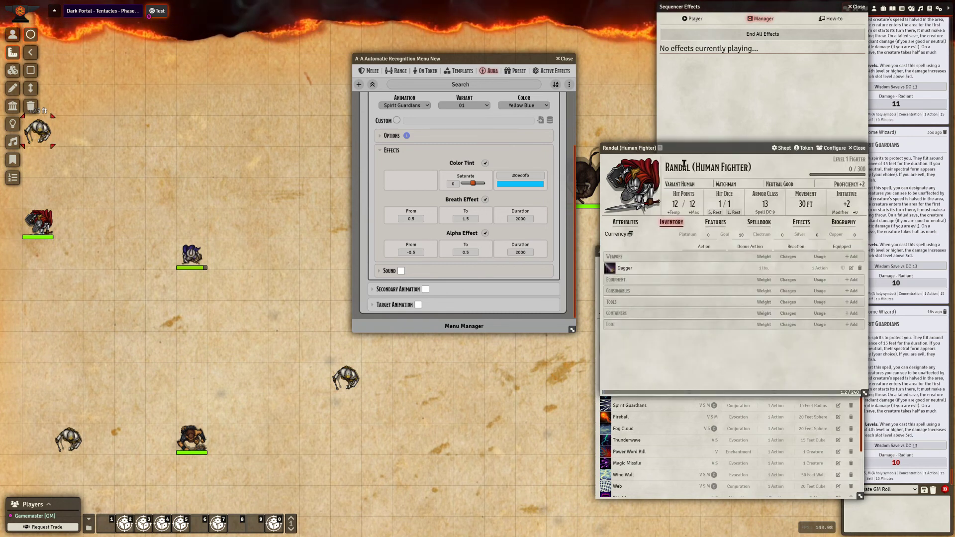
pyautogui.click(857, 147)
pyautogui.click(604, 405)
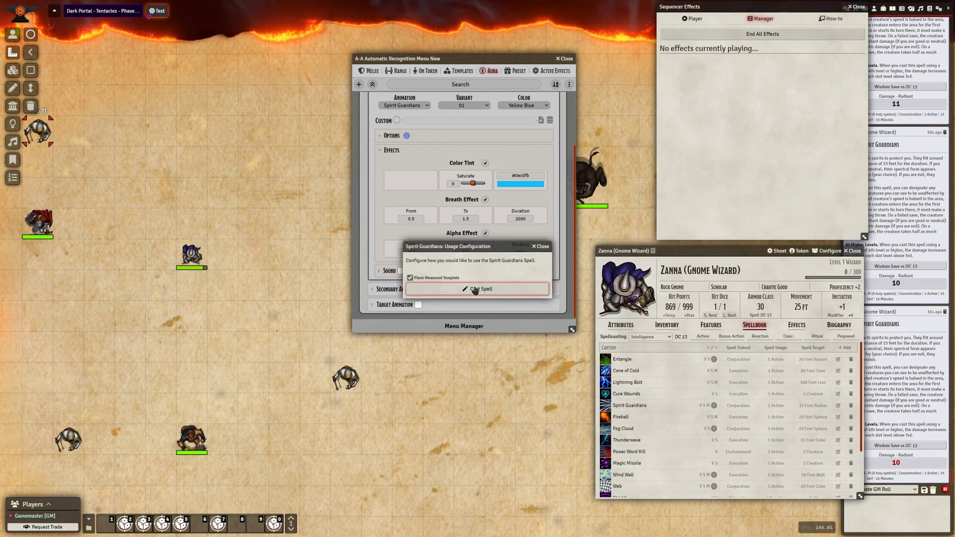
pyautogui.click(475, 289)
pyautogui.click(284, 116)
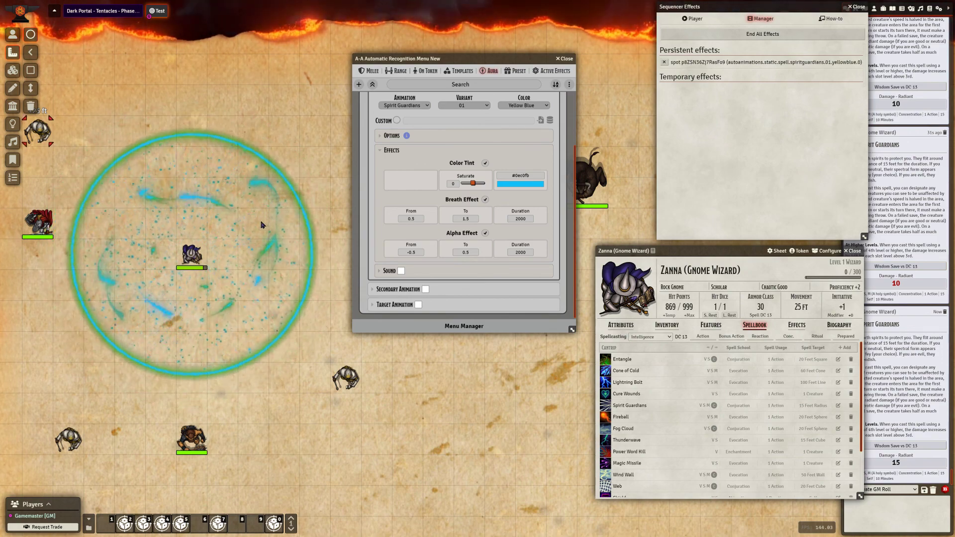
# End the persistent Spirit Guardians effect and collapse the aura's Effects section.
pyautogui.click(663, 63)
pyautogui.click(391, 150)
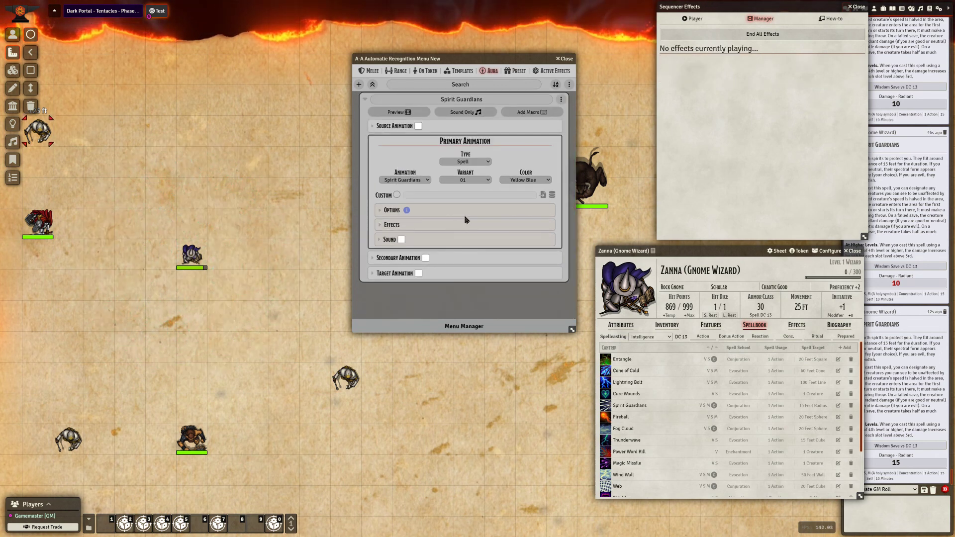